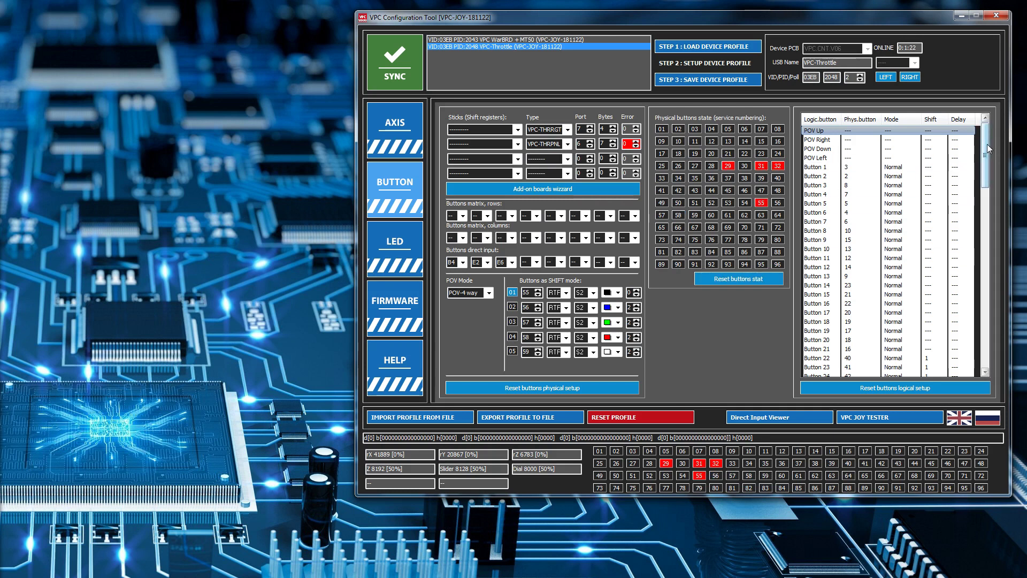
Examine the physical button, mode and shift assignments throughout the logical button list, from Button 22 to Button 96.
{"action": "left_click_drag", "start_coordinate": [988, 143], "coordinate": [984, 189]}
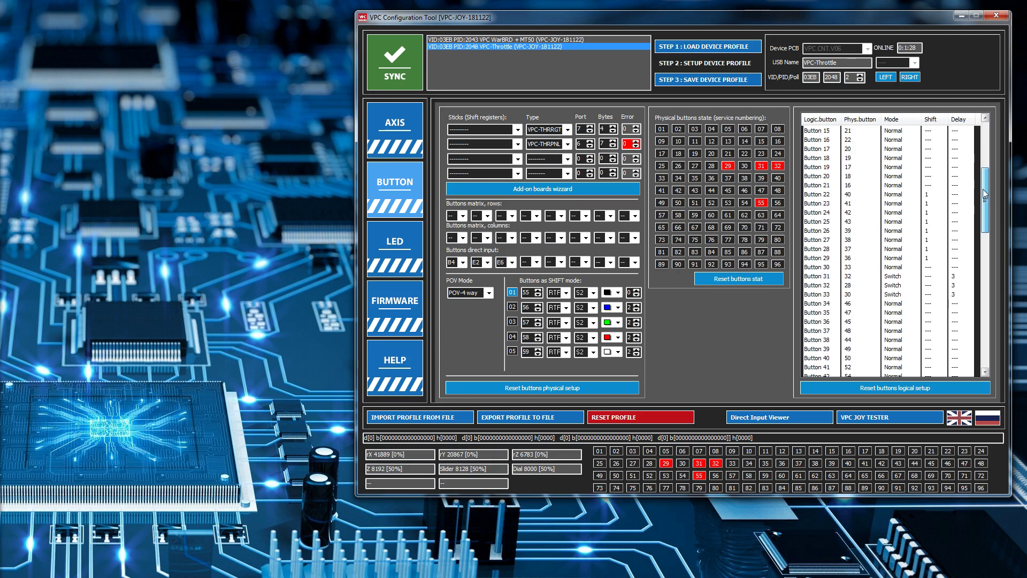
{"action": "left_click", "coordinate": [858, 199]}
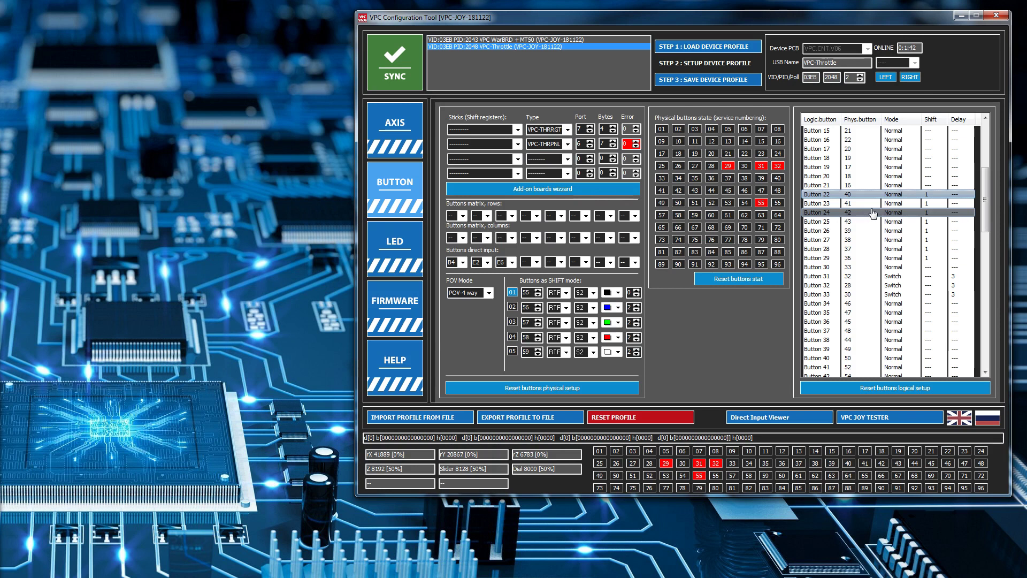
{"action": "left_click", "coordinate": [928, 248]}
{"action": "left_click", "coordinate": [927, 258]}
{"action": "left_click", "coordinate": [850, 196]}
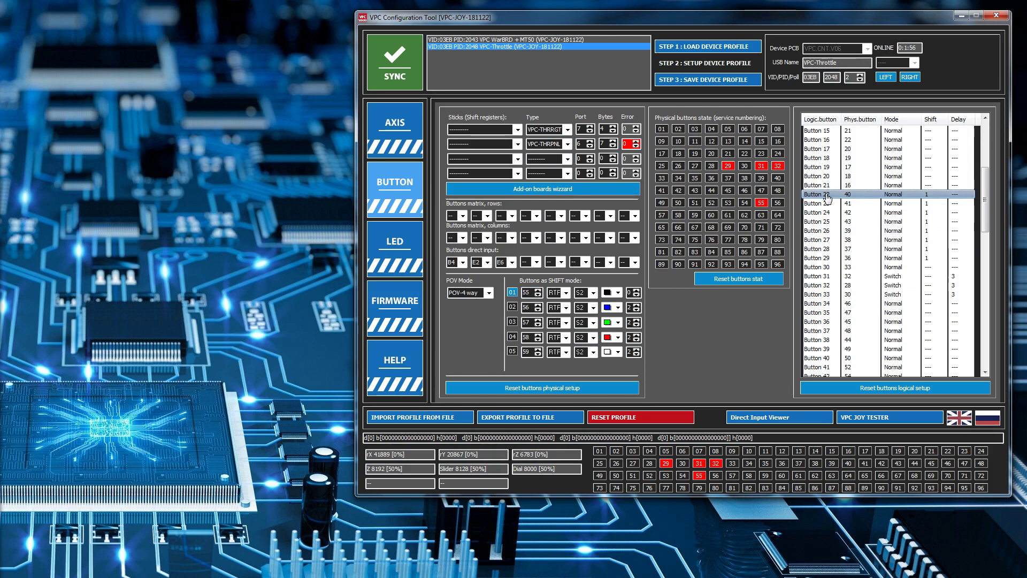
{"action": "left_click_drag", "start_coordinate": [982, 196], "coordinate": [981, 250]}
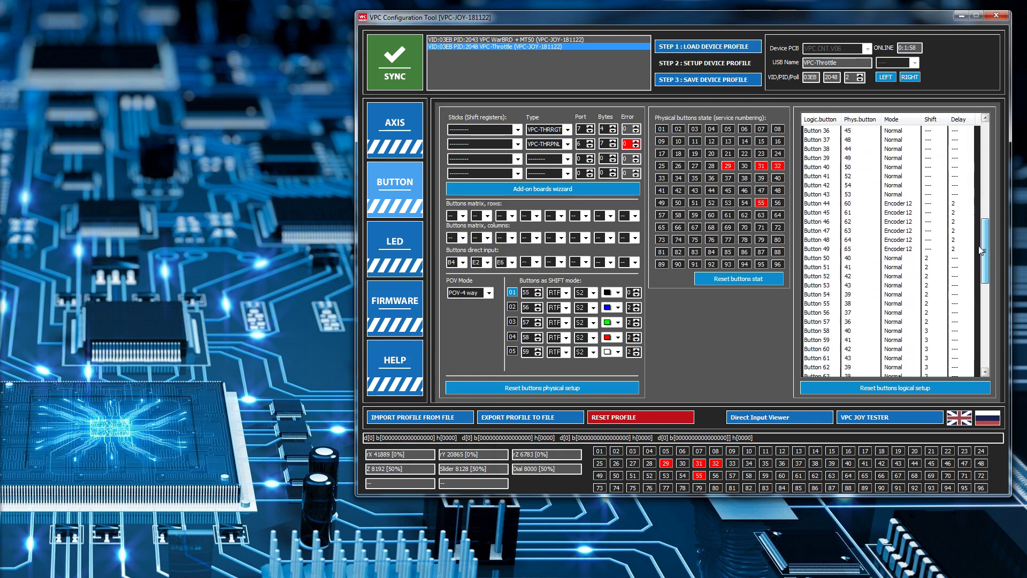
{"action": "scroll", "coordinate": [958, 241], "scroll_direction": "down", "scroll_amount": 1}
{"action": "left_click", "coordinate": [930, 232]}
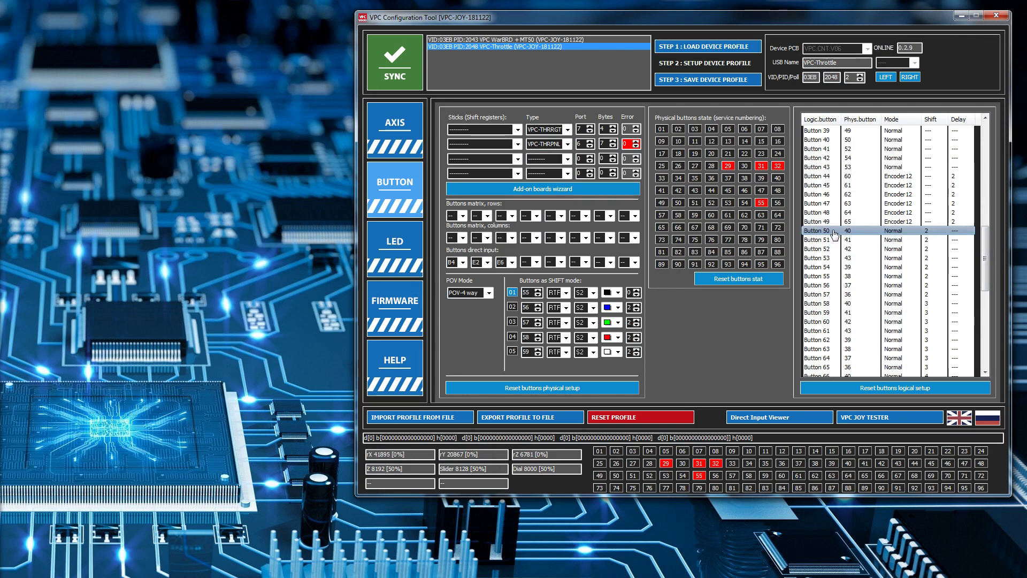
{"action": "scroll", "coordinate": [986, 265], "scroll_direction": "down", "scroll_amount": 4}
{"action": "scroll", "coordinate": [986, 264], "scroll_direction": "down", "scroll_amount": 3}
{"action": "left_click", "coordinate": [897, 250]}
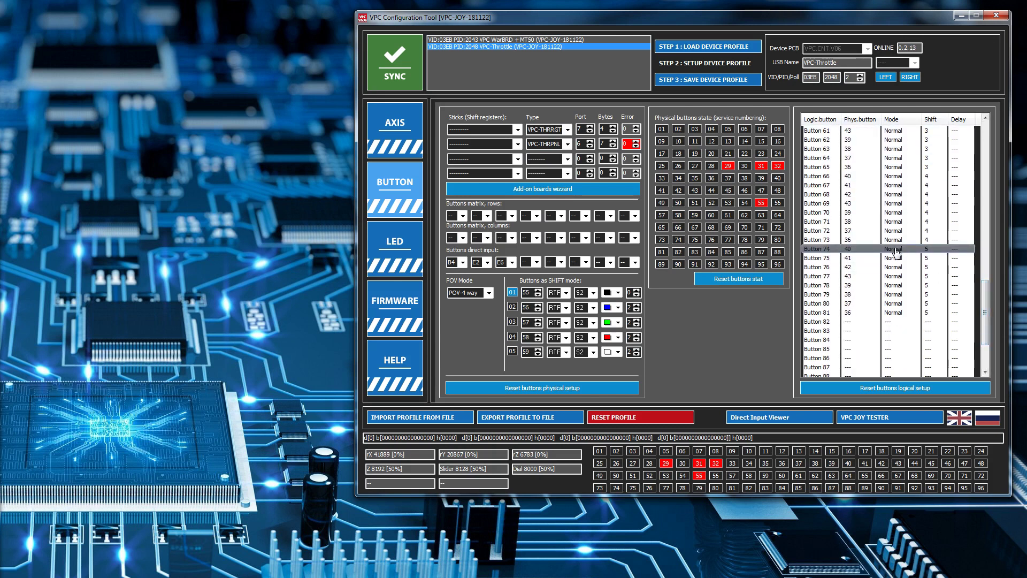
{"action": "left_click_drag", "start_coordinate": [988, 291], "coordinate": [986, 319]}
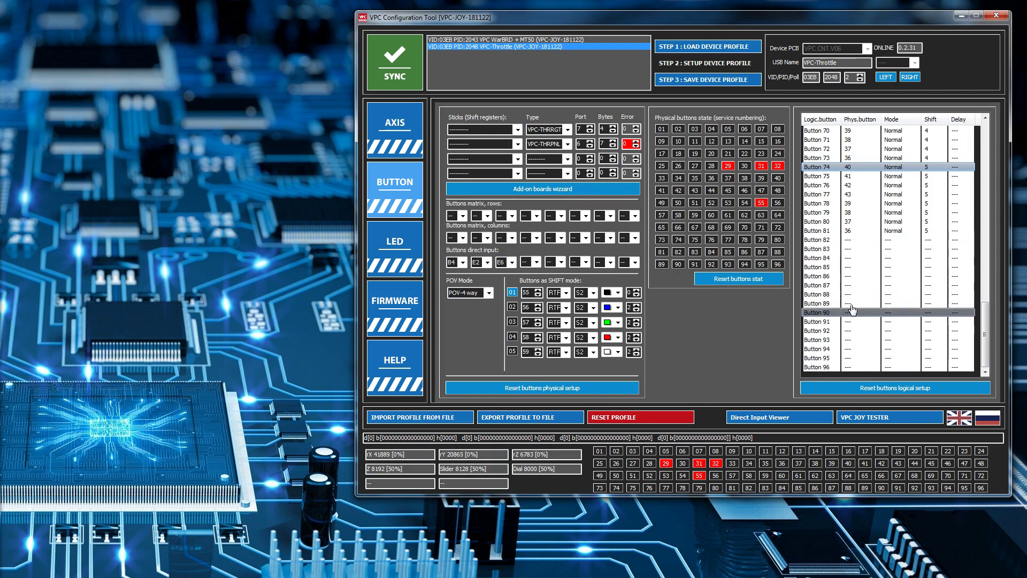
{"action": "left_click_drag", "start_coordinate": [984, 332], "coordinate": [988, 143]}
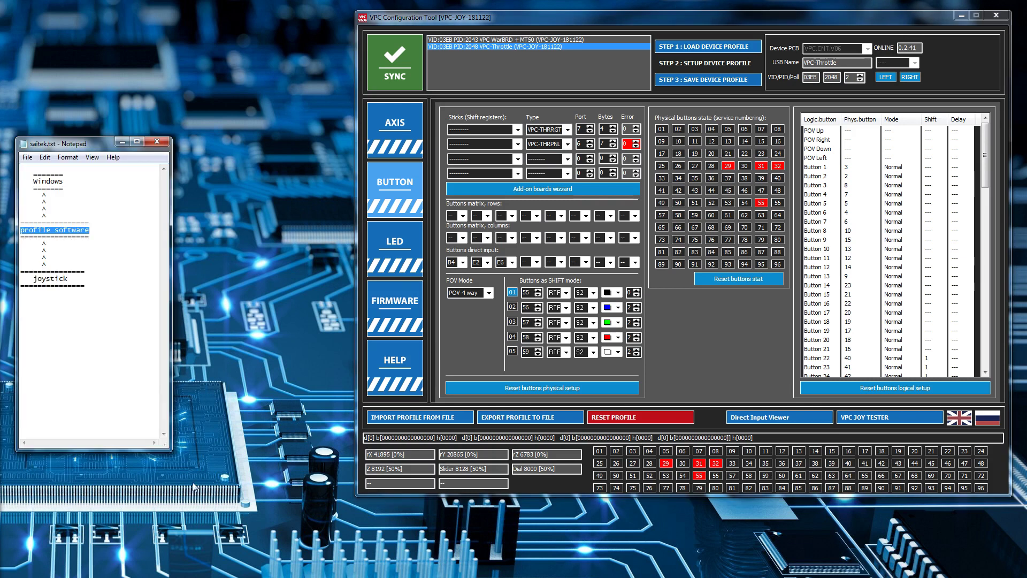
Review the saitek.txt diagram of Windows, profile software and joystick in Notepad, and minimize both Notepad and the configuration tool.
{"action": "left_click", "coordinate": [95, 265]}
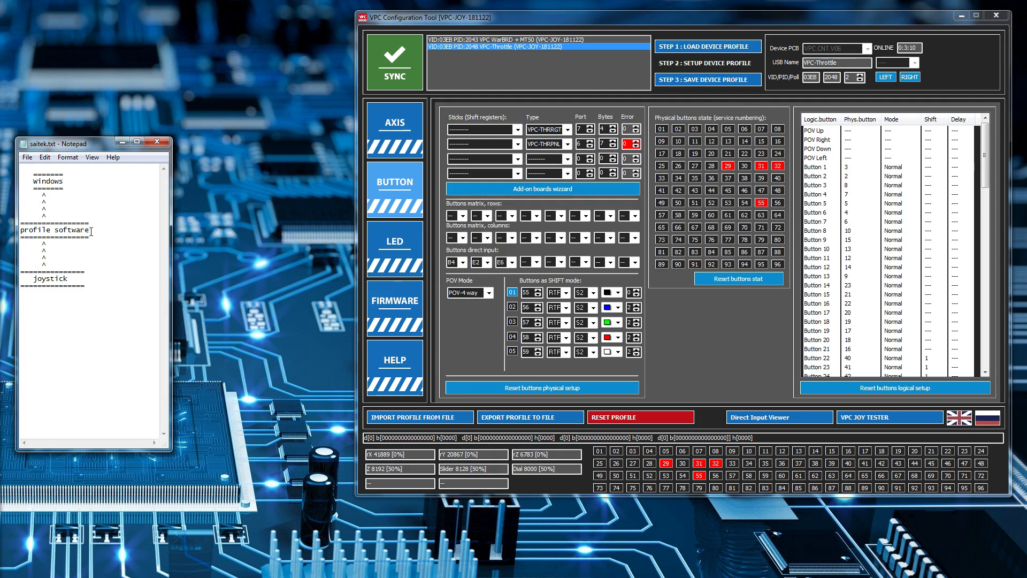
{"action": "left_click_drag", "start_coordinate": [91, 231], "coordinate": [14, 231]}
{"action": "left_click", "coordinate": [113, 239]}
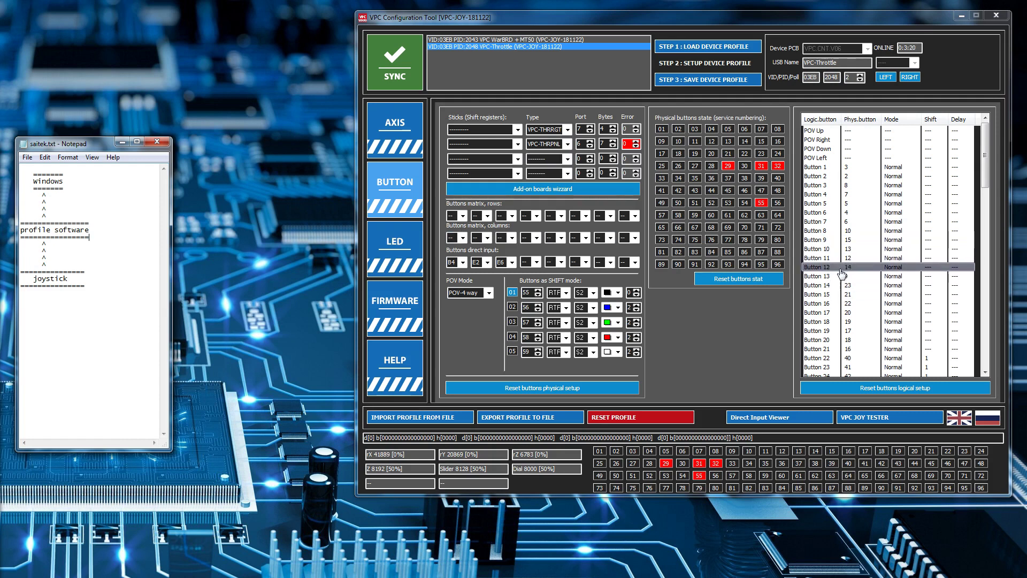
{"action": "left_click", "coordinate": [861, 230]}
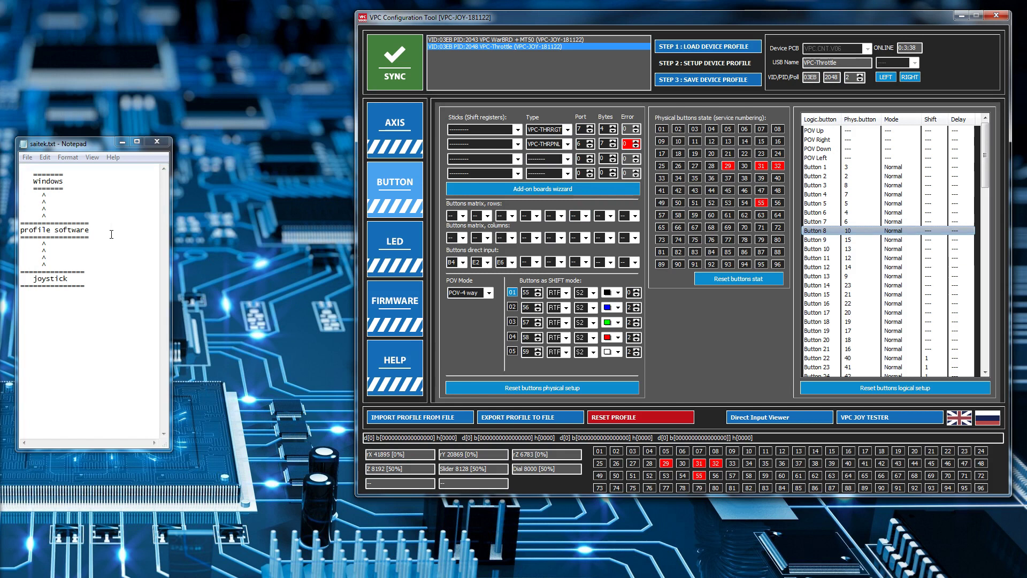
{"action": "left_click_drag", "start_coordinate": [109, 230], "coordinate": [21, 232]}
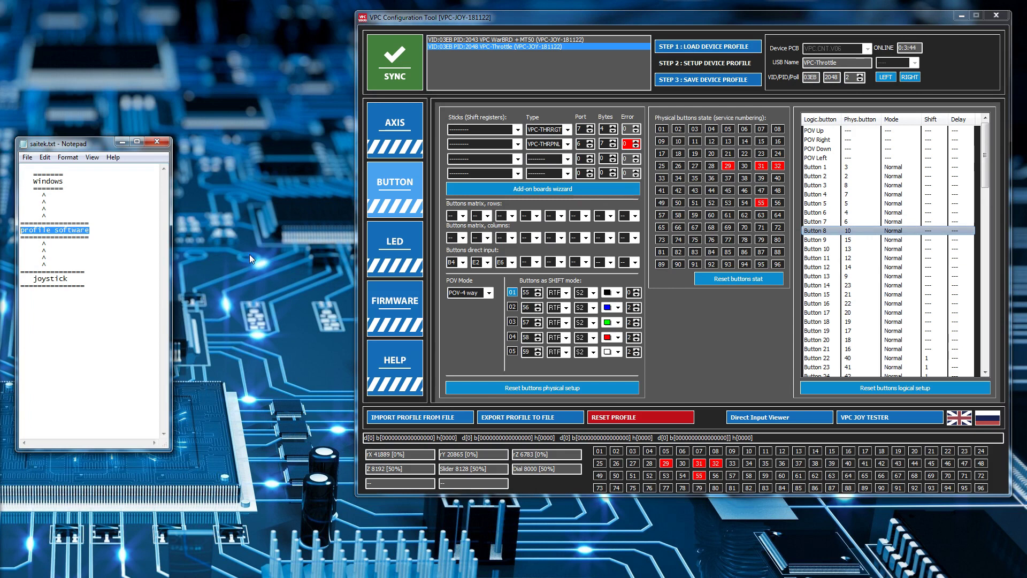
{"action": "left_click", "coordinate": [69, 250]}
{"action": "left_click_drag", "start_coordinate": [92, 231], "coordinate": [20, 232]}
{"action": "left_click", "coordinate": [100, 242]}
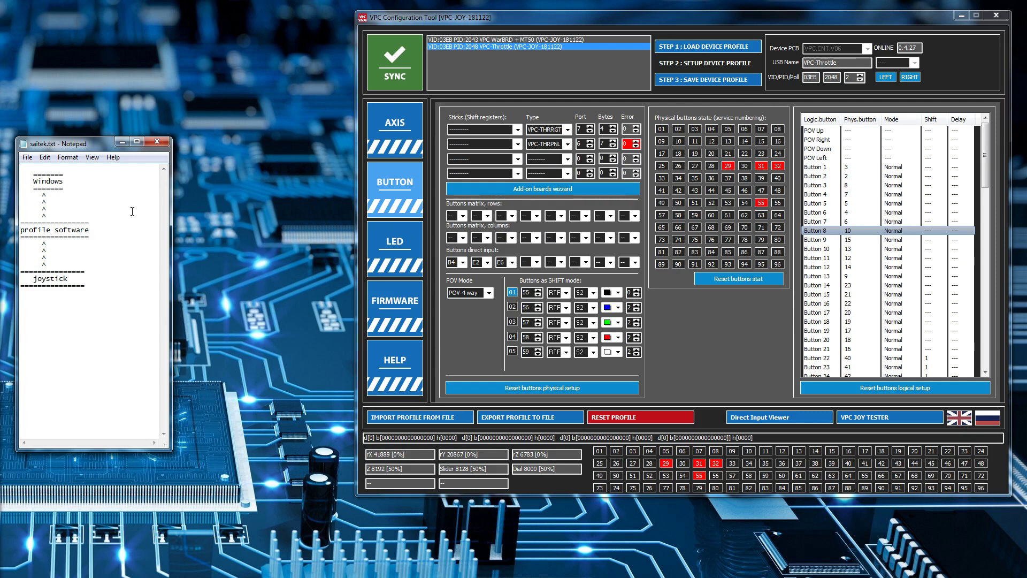
{"action": "left_click", "coordinate": [121, 141]}
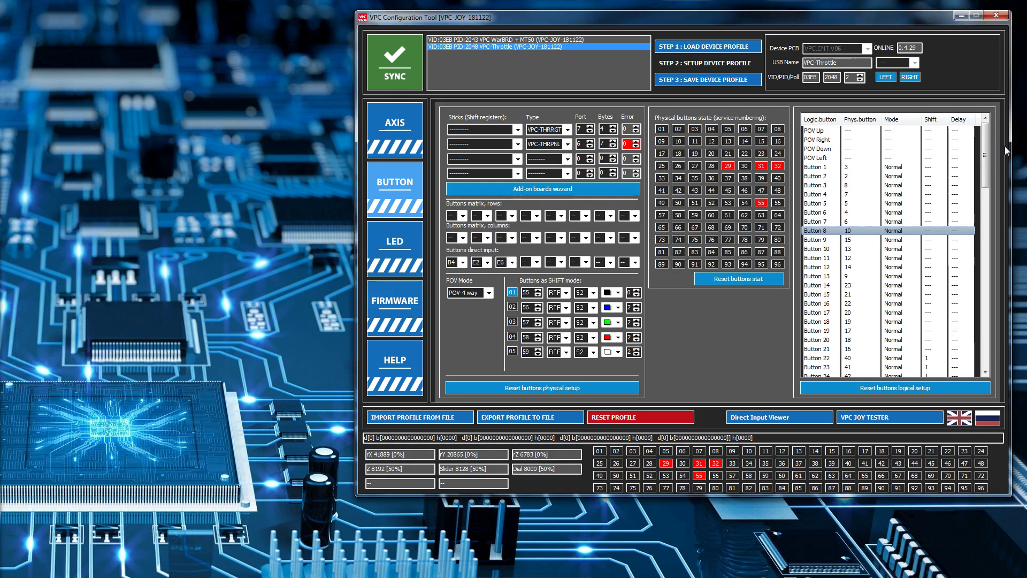
{"action": "left_click", "coordinate": [961, 16]}
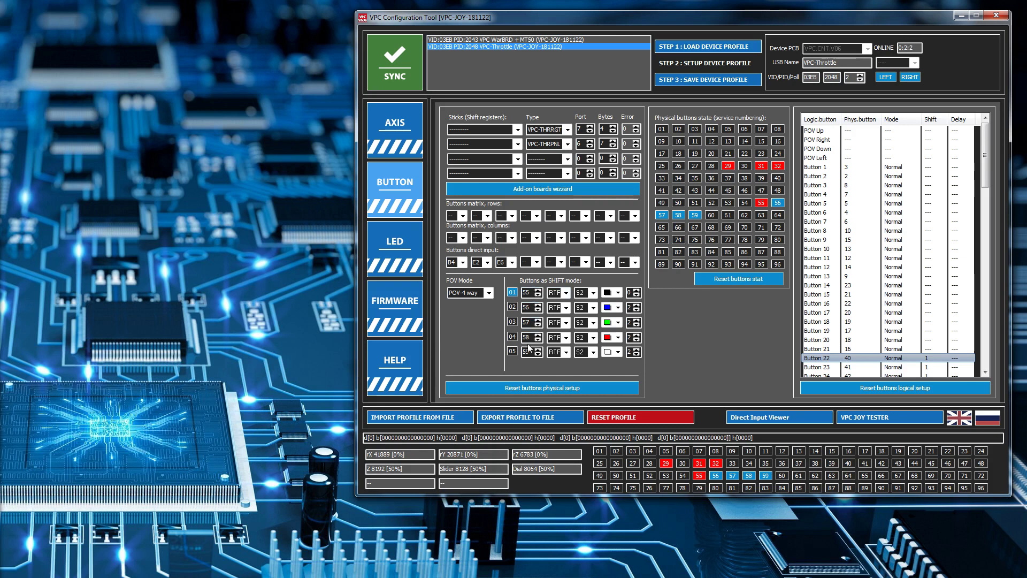
Set the physical button number of all five SHIFT mode rows, 01 to 05, to 0.
{"action": "double_click", "coordinate": [526, 293]}
{"action": "type", "text": "0"}
{"action": "double_click", "coordinate": [526, 307]}
{"action": "type", "text": "0"}
{"action": "double_click", "coordinate": [530, 322]}
{"action": "type", "text": "00"}
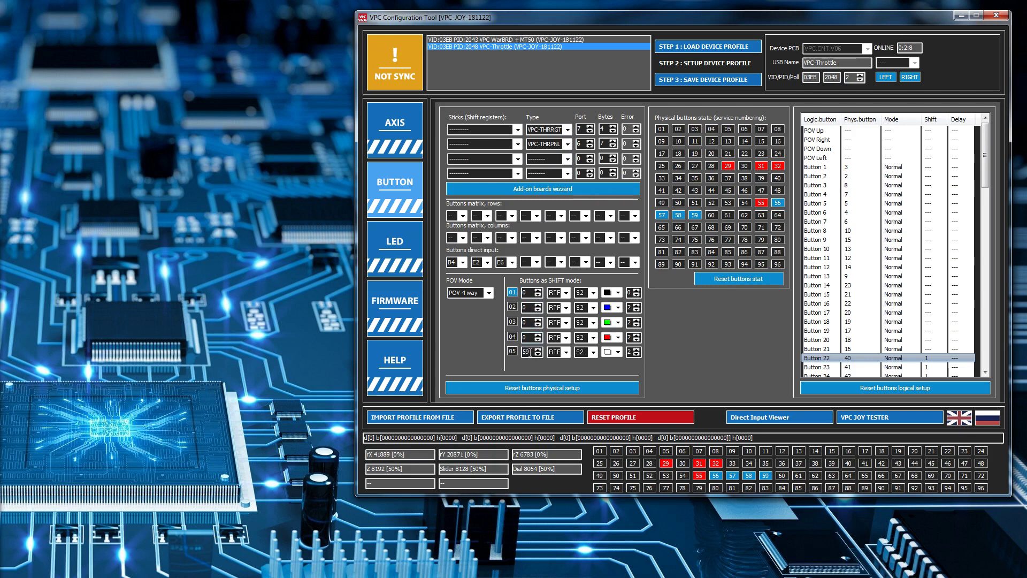
{"action": "type", "text": "0"}
Set the mode of SHIFT rows 01 to 05 to OFF.
{"action": "left_click", "coordinate": [566, 292]}
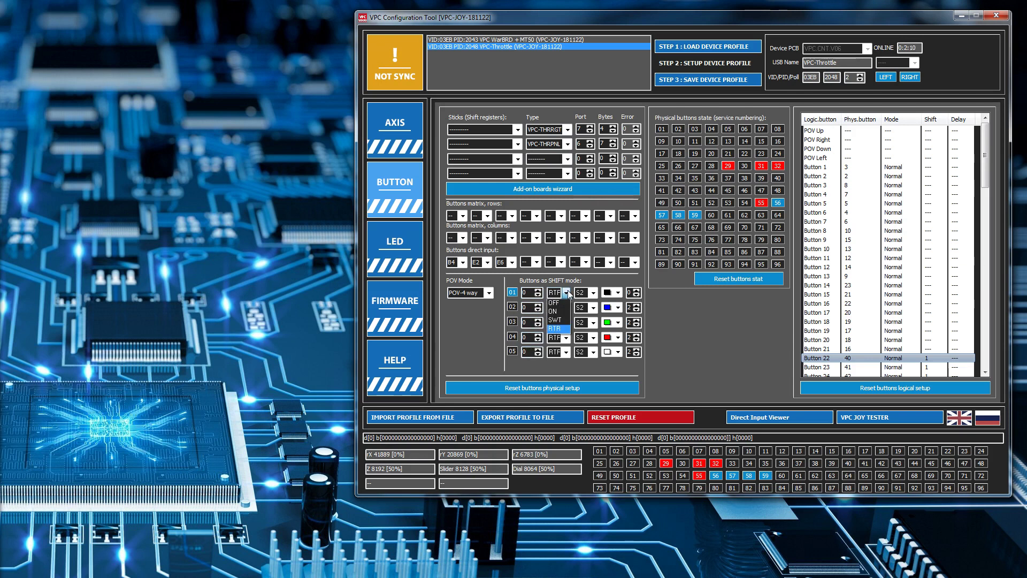
{"action": "left_click", "coordinate": [567, 303]}
{"action": "left_click", "coordinate": [566, 308]}
{"action": "left_click", "coordinate": [562, 318]}
{"action": "left_click", "coordinate": [566, 322]}
{"action": "left_click", "coordinate": [566, 333]}
{"action": "left_click", "coordinate": [566, 337]}
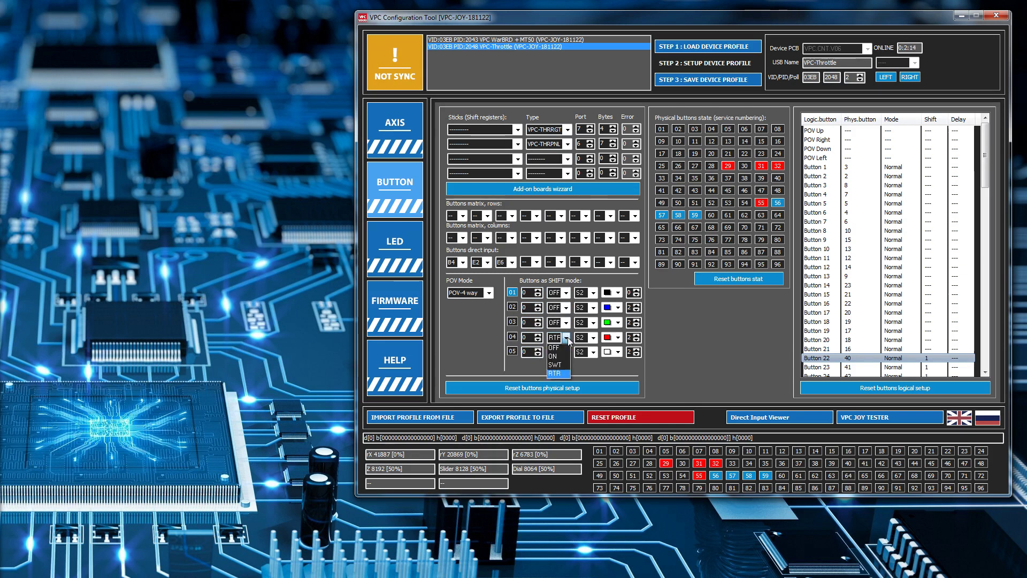
{"action": "left_click", "coordinate": [554, 348]}
{"action": "left_click", "coordinate": [566, 352]}
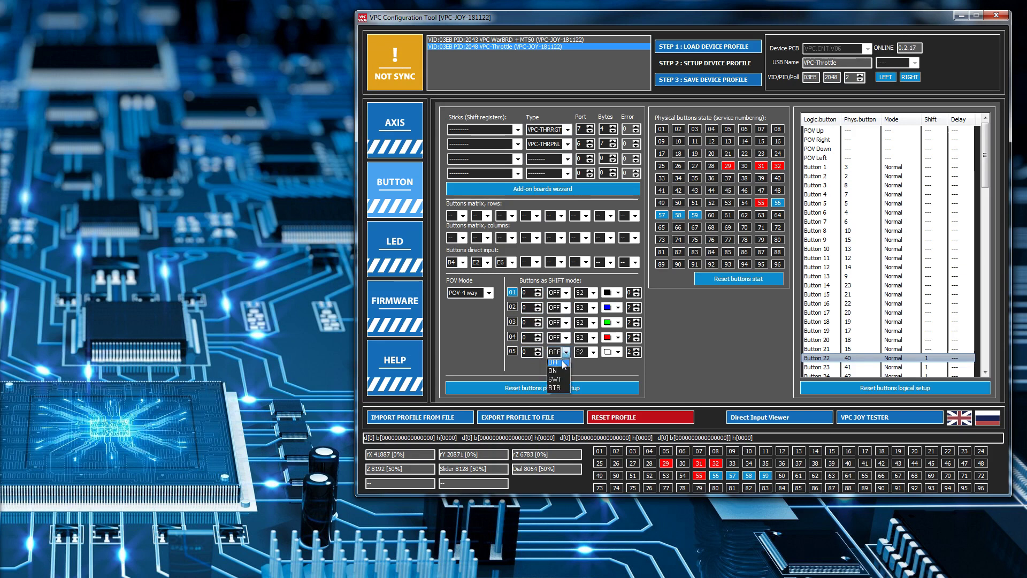
{"action": "left_click", "coordinate": [555, 362]}
Replace the S2 selection in SHIFT rows 01 to 05 with the empty "---" option.
{"action": "left_click", "coordinate": [591, 292]}
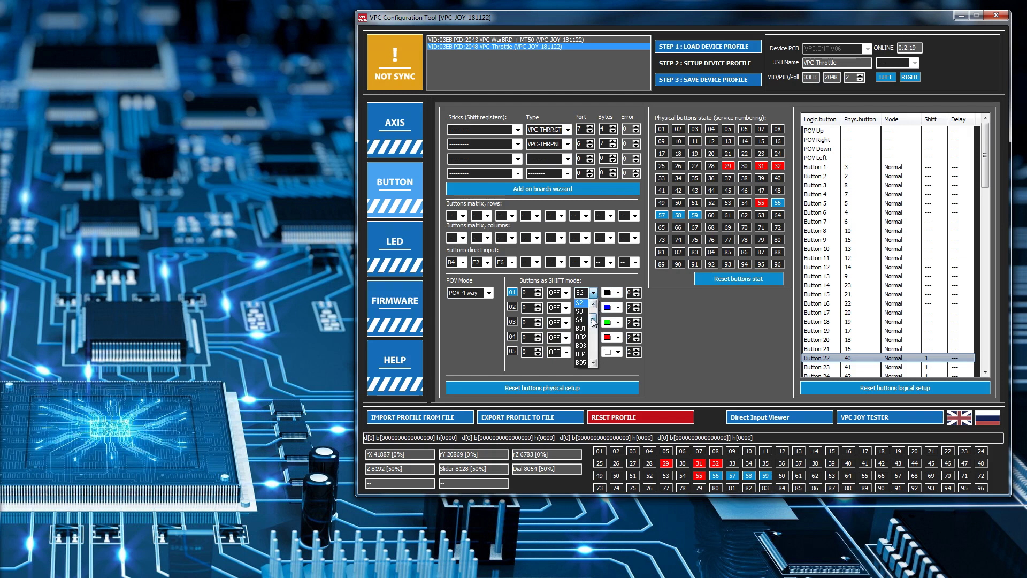
{"action": "left_click", "coordinate": [586, 304]}
{"action": "left_click", "coordinate": [586, 308]}
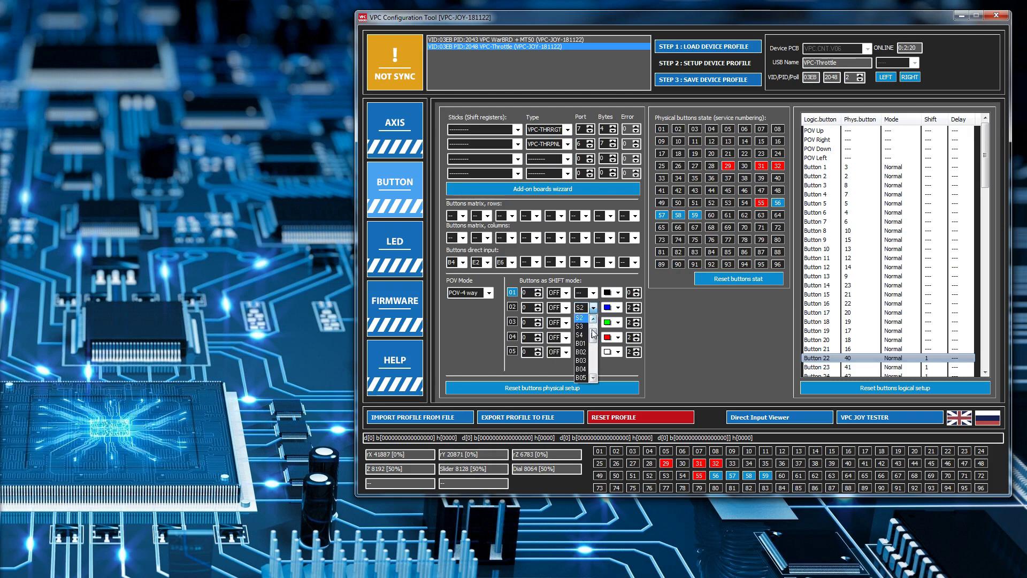
{"action": "left_click", "coordinate": [586, 319]}
{"action": "left_click", "coordinate": [586, 323]}
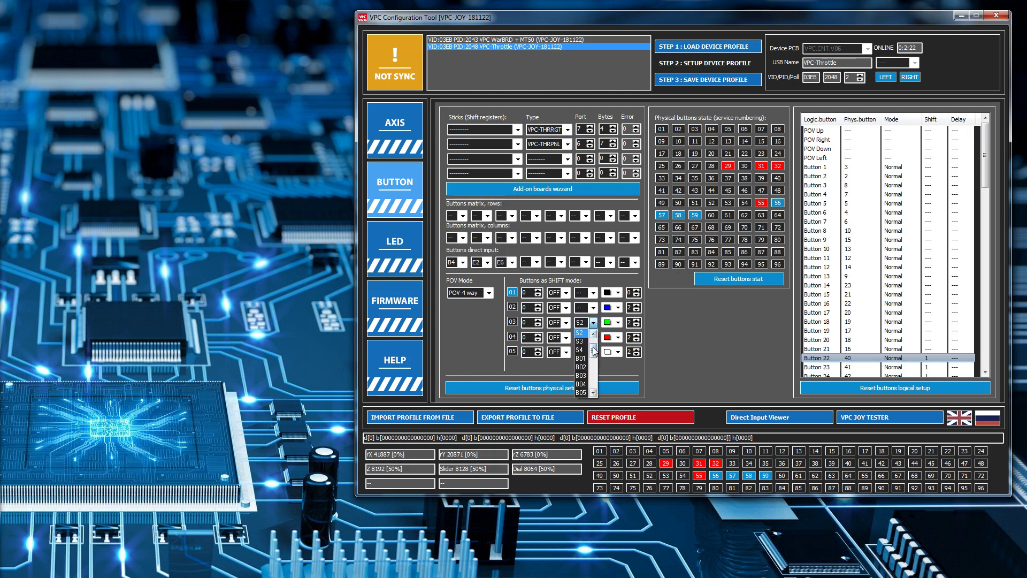
{"action": "left_click", "coordinate": [588, 334]}
{"action": "left_click", "coordinate": [587, 338]}
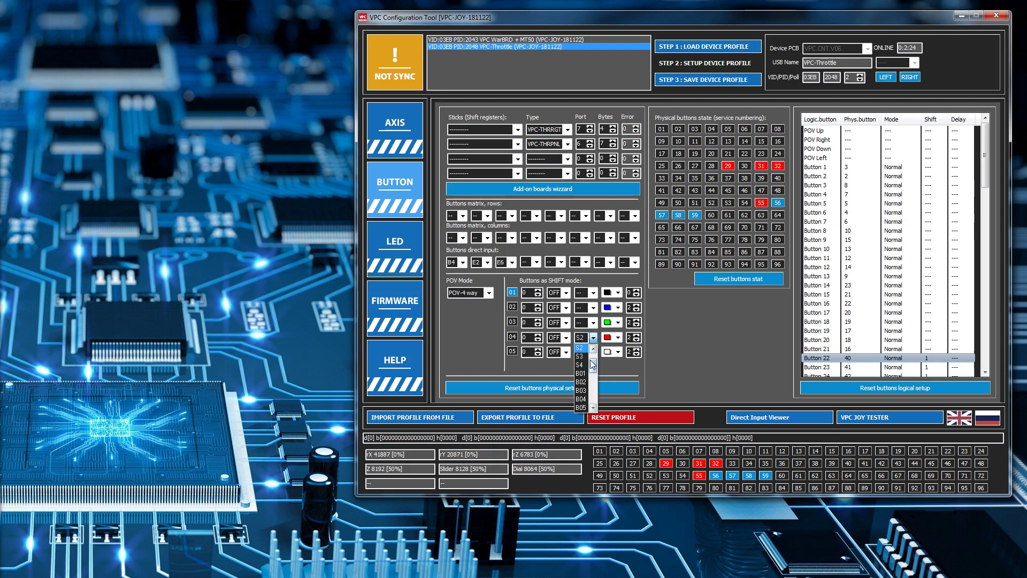
{"action": "left_click", "coordinate": [587, 349]}
{"action": "left_click", "coordinate": [590, 352]}
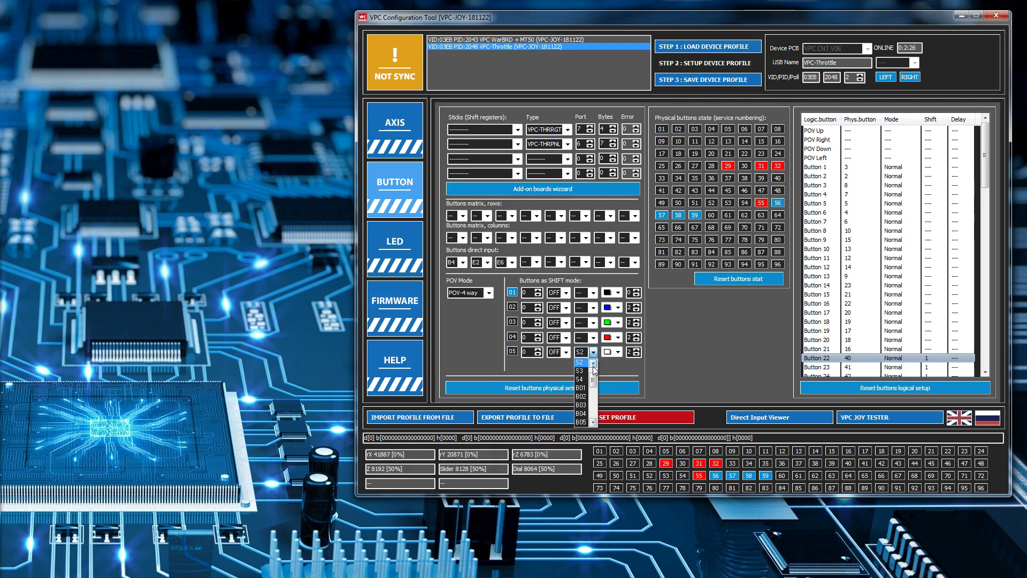
{"action": "left_click", "coordinate": [585, 363]}
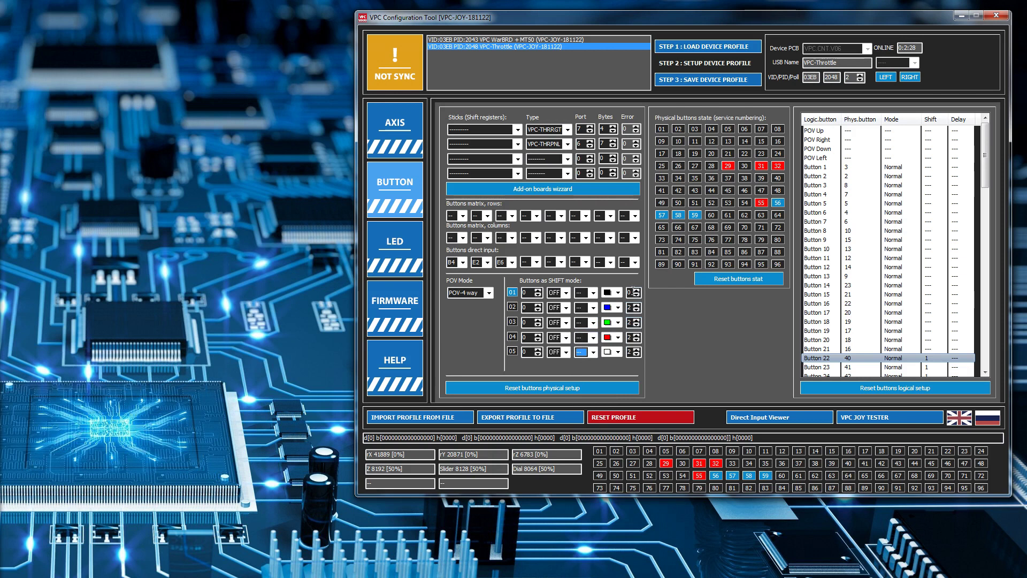
Change the colour of SHIFT rows 02 to 05 to black.
{"action": "left_click", "coordinate": [618, 308]}
{"action": "left_click", "coordinate": [611, 316]}
{"action": "left_click", "coordinate": [619, 323]}
{"action": "left_click", "coordinate": [612, 332]}
{"action": "left_click", "coordinate": [619, 338]}
{"action": "left_click", "coordinate": [615, 346]}
{"action": "left_click", "coordinate": [619, 352]}
{"action": "left_click", "coordinate": [615, 363]}
Lower the number beside the colour in SHIFT rows 02 to 05 to 0.
{"action": "left_click", "coordinate": [637, 310]}
{"action": "left_click", "coordinate": [636, 310]}
{"action": "left_click", "coordinate": [636, 325]}
{"action": "left_click", "coordinate": [636, 325]}
{"action": "left_click", "coordinate": [636, 340]}
{"action": "left_click", "coordinate": [636, 339]}
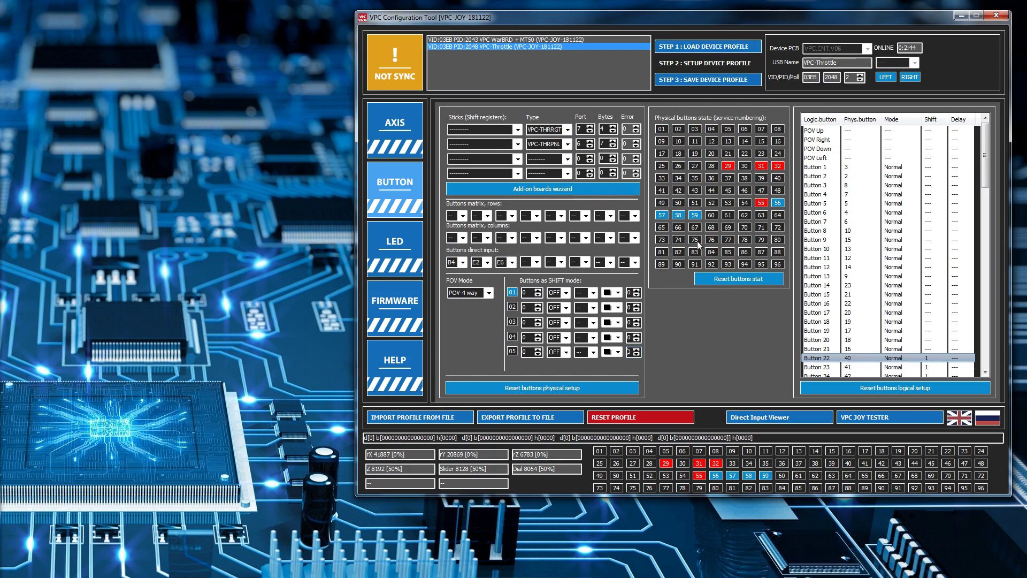
Save the profile to the VPC-Throttle and load the device profile again.
{"action": "left_click", "coordinate": [710, 82]}
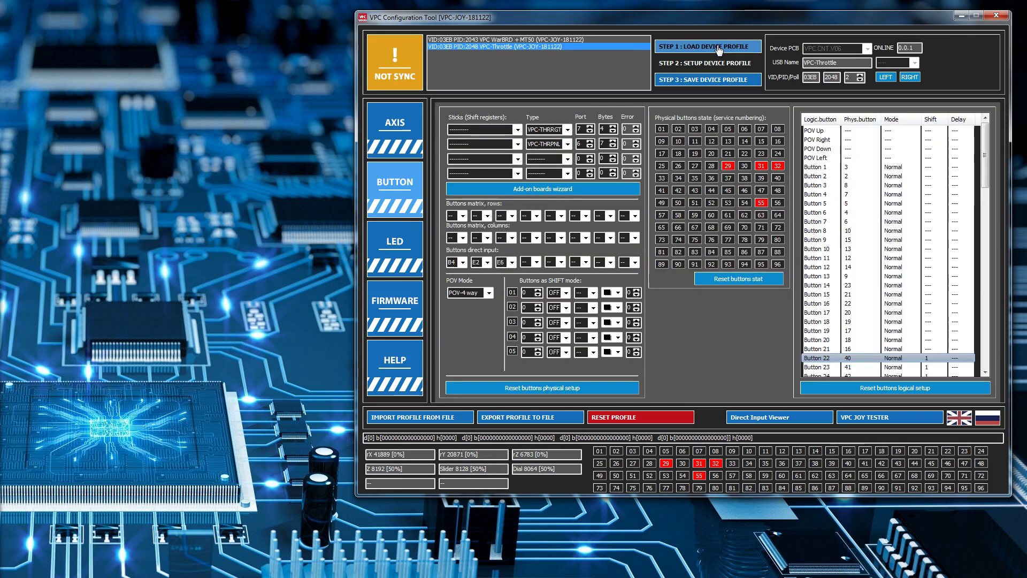
{"action": "left_click", "coordinate": [718, 48]}
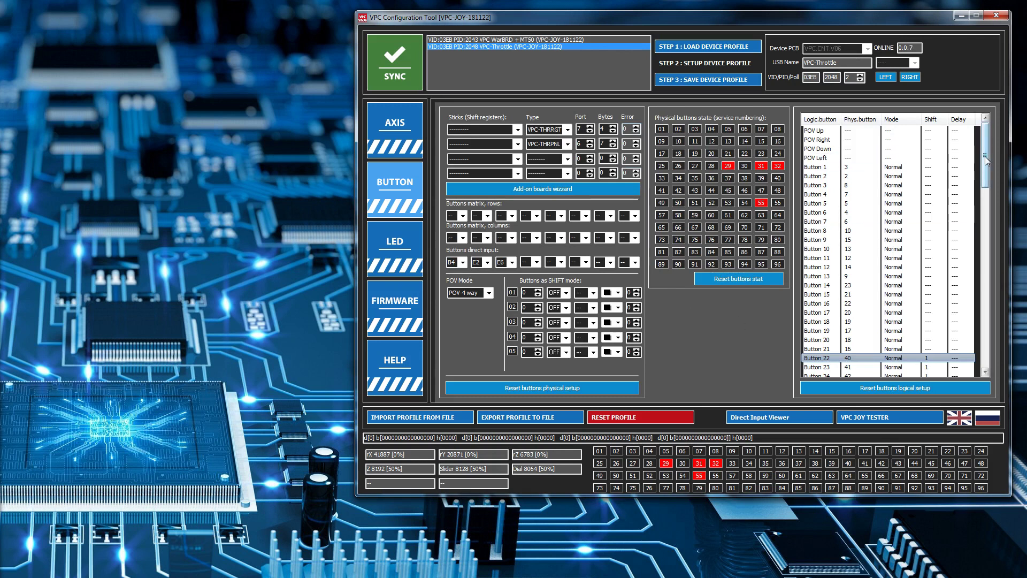
Clear the shifted assignment of logical Button 50, save it and advance to Button 51.
{"action": "left_click_drag", "start_coordinate": [986, 160], "coordinate": [985, 204]}
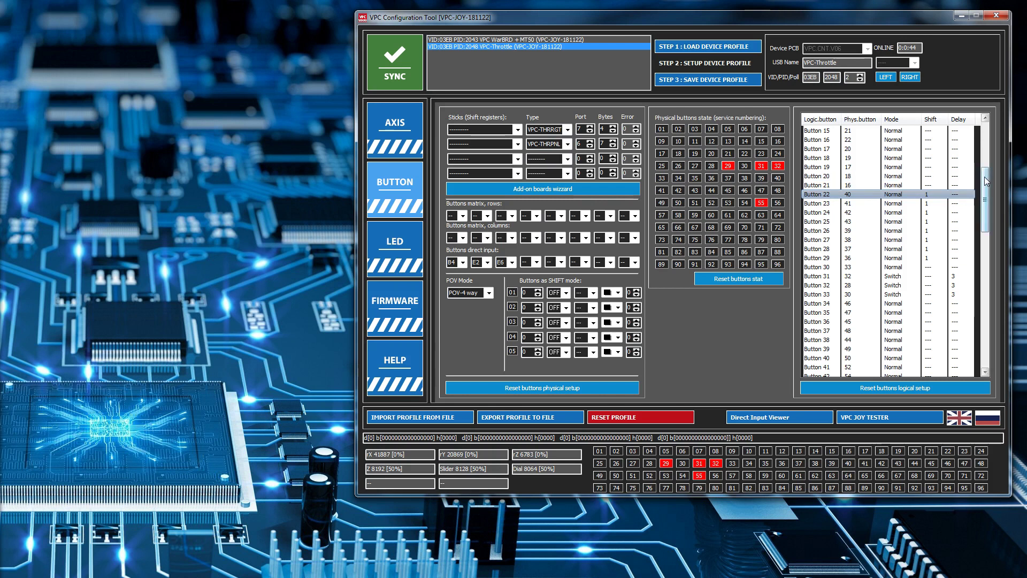
{"action": "left_click_drag", "start_coordinate": [984, 176], "coordinate": [981, 256]}
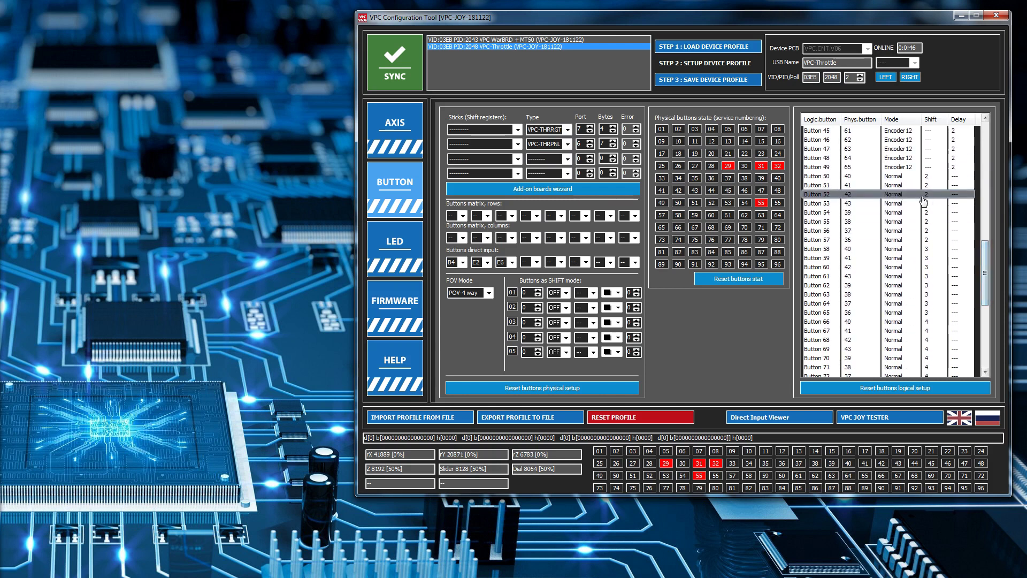
{"action": "left_click", "coordinate": [909, 179]}
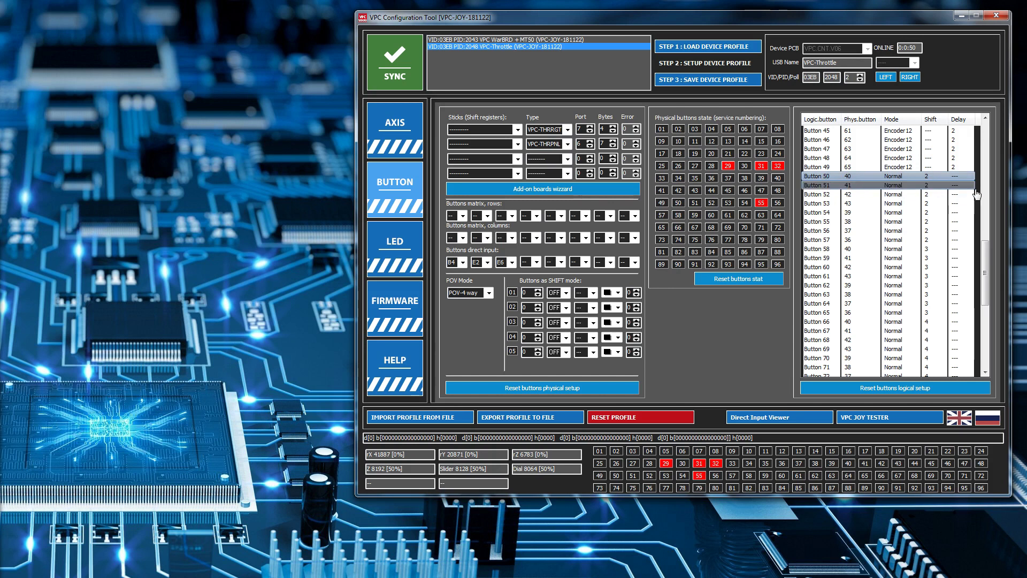
{"action": "left_click_drag", "start_coordinate": [990, 253], "coordinate": [995, 232]}
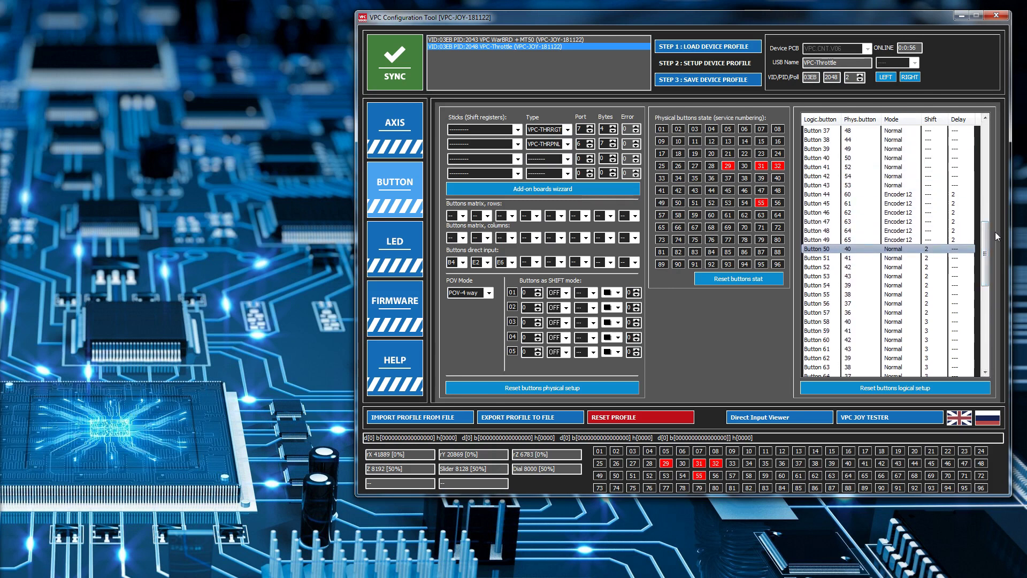
{"action": "mouse_move", "coordinate": [985, 245]}
{"action": "left_mouse_down"}
{"action": "mouse_move", "coordinate": [985, 236]}
{"action": "mouse_move", "coordinate": [985, 250]}
{"action": "left_mouse_up"}
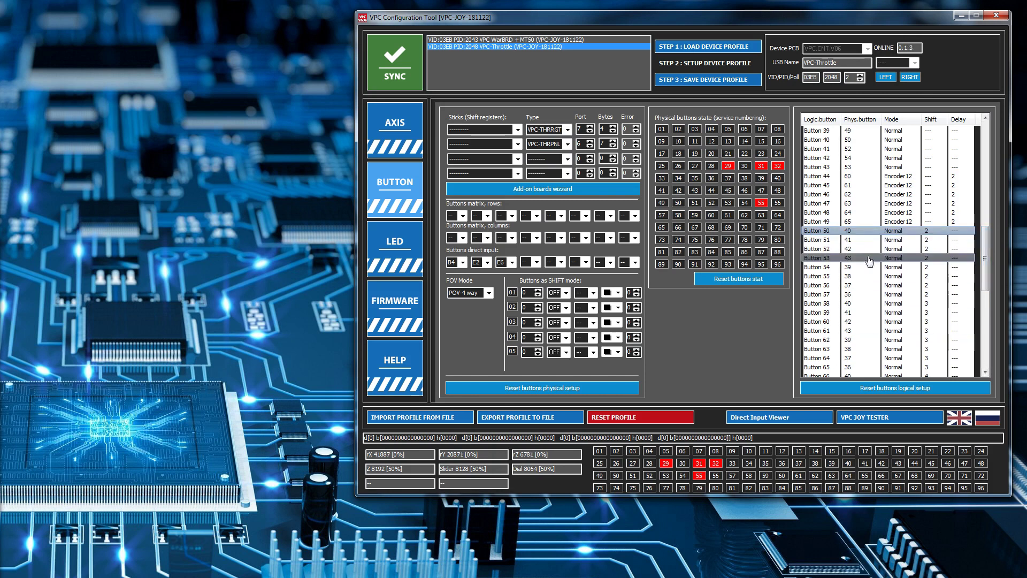
{"action": "double_click", "coordinate": [856, 236]}
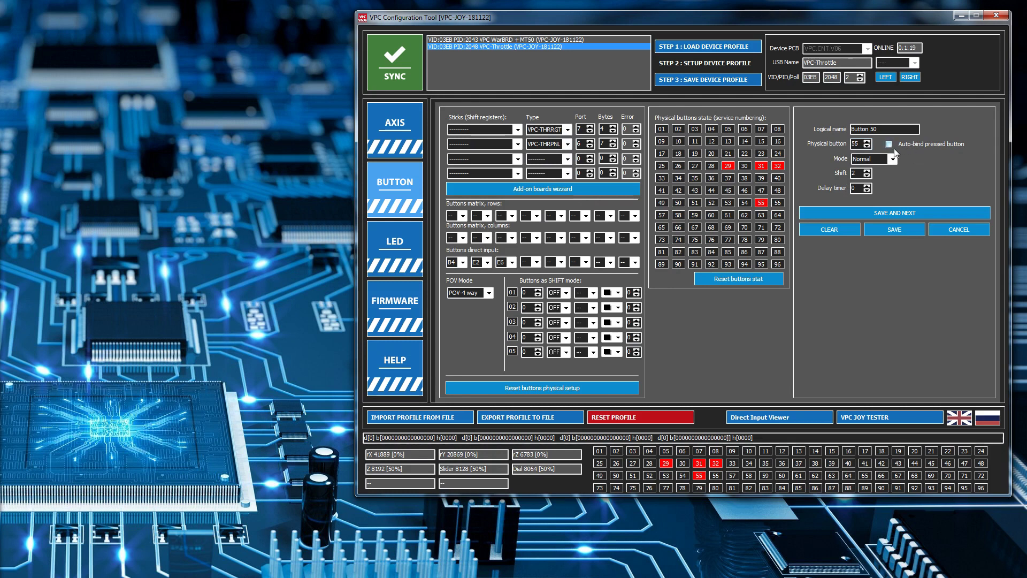
{"action": "left_click", "coordinate": [841, 230]}
{"action": "left_click", "coordinate": [859, 213]}
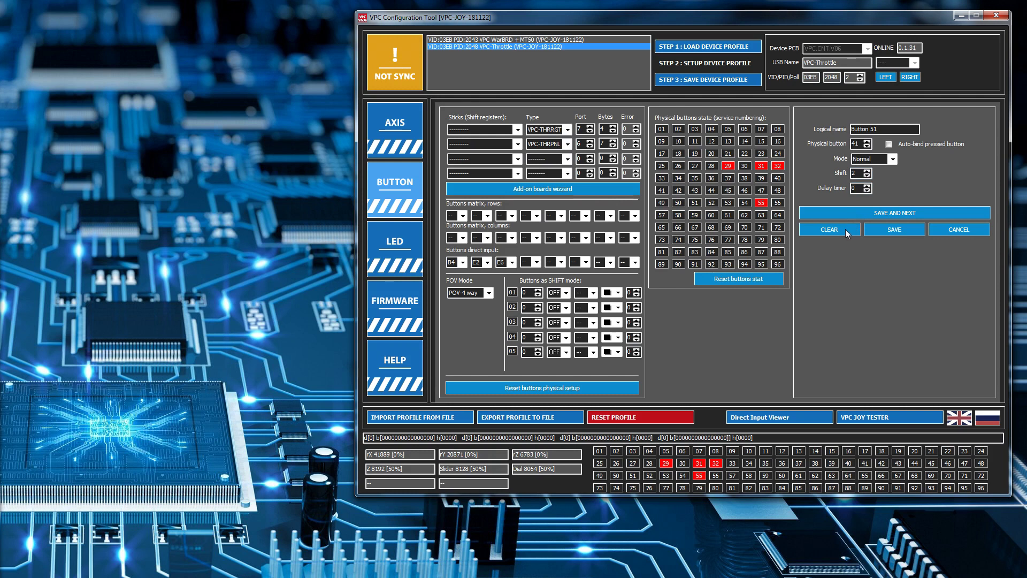
Clear the shifted assignments of the remaining logical buttons from Button 51 onward, saving each one.
{"action": "left_click", "coordinate": [853, 213]}
{"action": "left_click", "coordinate": [853, 214]}
{"action": "left_click", "coordinate": [853, 212]}
{"action": "left_click", "coordinate": [852, 212]}
{"action": "left_click", "coordinate": [854, 213]}
{"action": "left_click", "coordinate": [853, 214]}
{"action": "left_click", "coordinate": [850, 215]}
{"action": "left_click", "coordinate": [851, 213]}
{"action": "left_click", "coordinate": [849, 217]}
{"action": "left_click", "coordinate": [850, 216]}
{"action": "left_click", "coordinate": [855, 215]}
{"action": "left_click", "coordinate": [855, 216]}
{"action": "left_click", "coordinate": [852, 216]}
{"action": "left_click", "coordinate": [853, 216]}
{"action": "left_click", "coordinate": [852, 217]}
{"action": "left_click", "coordinate": [852, 217]}
{"action": "left_click", "coordinate": [853, 216]}
{"action": "left_click", "coordinate": [854, 214]}
{"action": "left_click", "coordinate": [856, 214]}
{"action": "left_click", "coordinate": [854, 214]}
{"action": "left_click", "coordinate": [854, 214]}
{"action": "left_click", "coordinate": [854, 213]}
{"action": "left_click", "coordinate": [854, 215]}
{"action": "left_click", "coordinate": [853, 216]}
{"action": "left_click", "coordinate": [852, 216]}
{"action": "left_click", "coordinate": [854, 215]}
{"action": "left_click", "coordinate": [855, 214]}
{"action": "left_click", "coordinate": [854, 214]}
{"action": "left_click", "coordinate": [854, 215]}
{"action": "left_click", "coordinate": [853, 229]}
{"action": "left_click", "coordinate": [852, 217]}
{"action": "left_click", "coordinate": [852, 229]}
{"action": "left_click", "coordinate": [886, 230]}
Remove the Shift value from logical Buttons 22 to 29, saving each one and leaving Button 30 as it is.
{"action": "mouse_move", "coordinate": [986, 219]}
{"action": "left_mouse_down"}
{"action": "mouse_move", "coordinate": [984, 321]}
{"action": "mouse_move", "coordinate": [975, 306]}
{"action": "mouse_move", "coordinate": [984, 324]}
{"action": "mouse_move", "coordinate": [1001, 205]}
{"action": "left_mouse_up"}
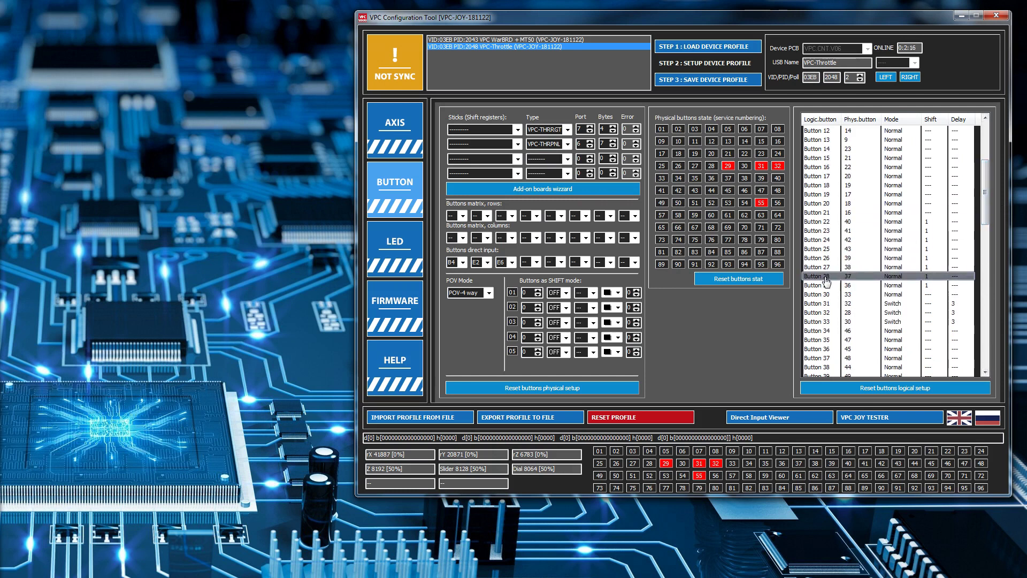
{"action": "double_click", "coordinate": [855, 220]}
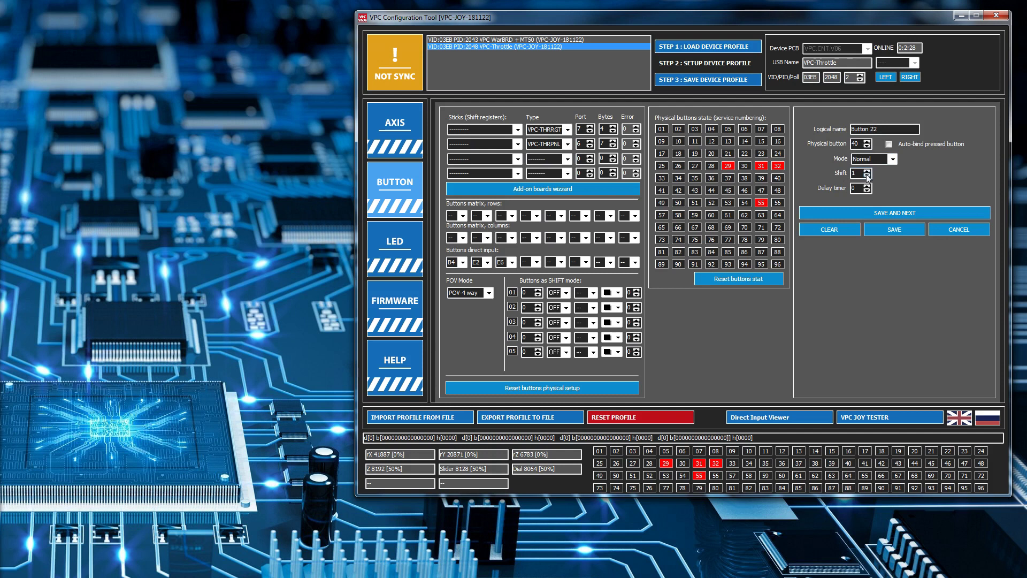
{"action": "left_click", "coordinate": [872, 213]}
{"action": "left_click", "coordinate": [883, 210]}
{"action": "left_click", "coordinate": [883, 214]}
{"action": "left_click", "coordinate": [884, 213]}
{"action": "left_click", "coordinate": [890, 212]}
{"action": "left_click", "coordinate": [891, 212]}
{"action": "left_click", "coordinate": [952, 229]}
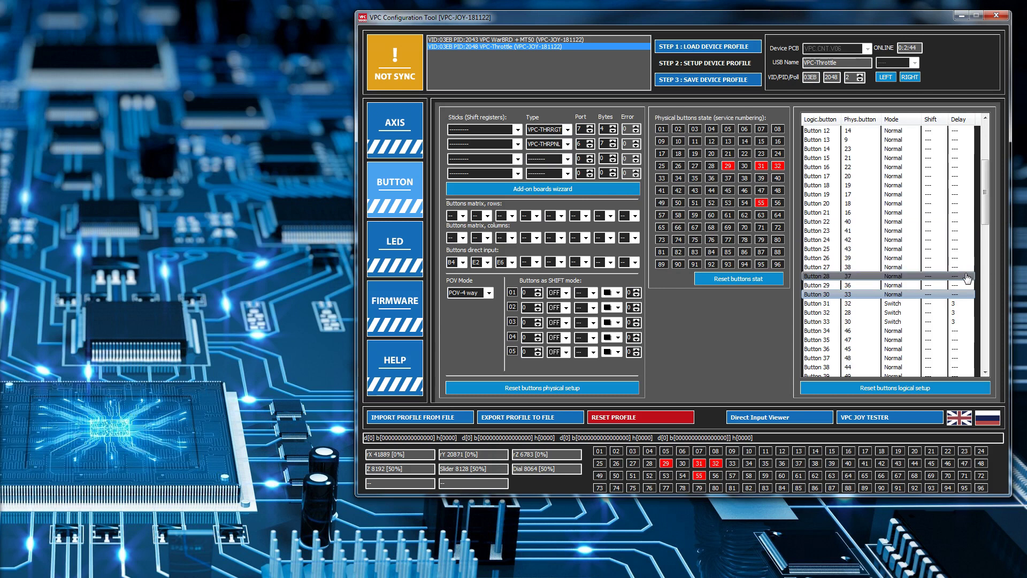
Assign physical buttons 55 to 59 to logical Buttons 50 to 54 in Normal mode and save the profile to the device.
{"action": "left_click_drag", "start_coordinate": [984, 195], "coordinate": [980, 142]}
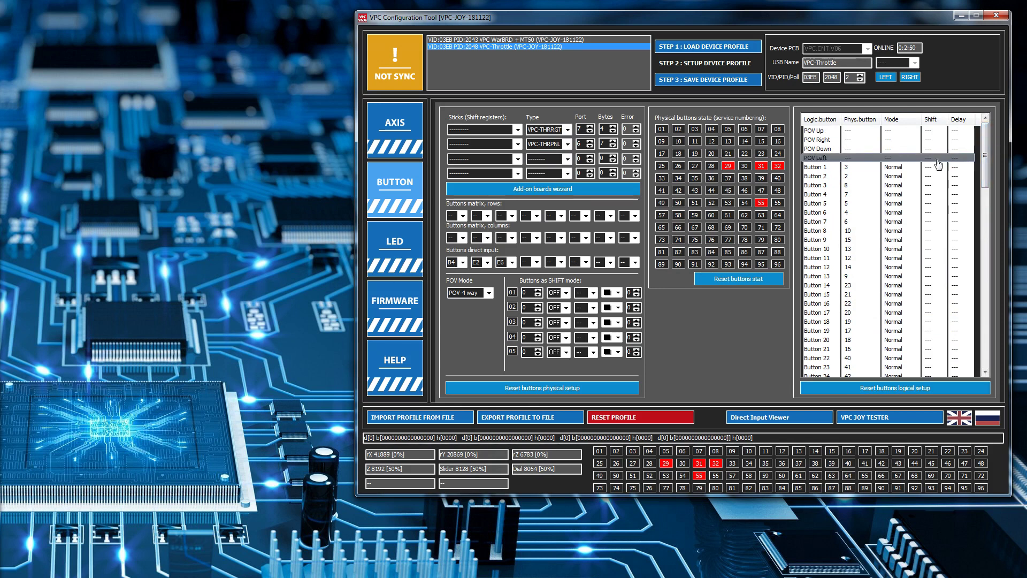
{"action": "left_click_drag", "start_coordinate": [984, 155], "coordinate": [975, 236]}
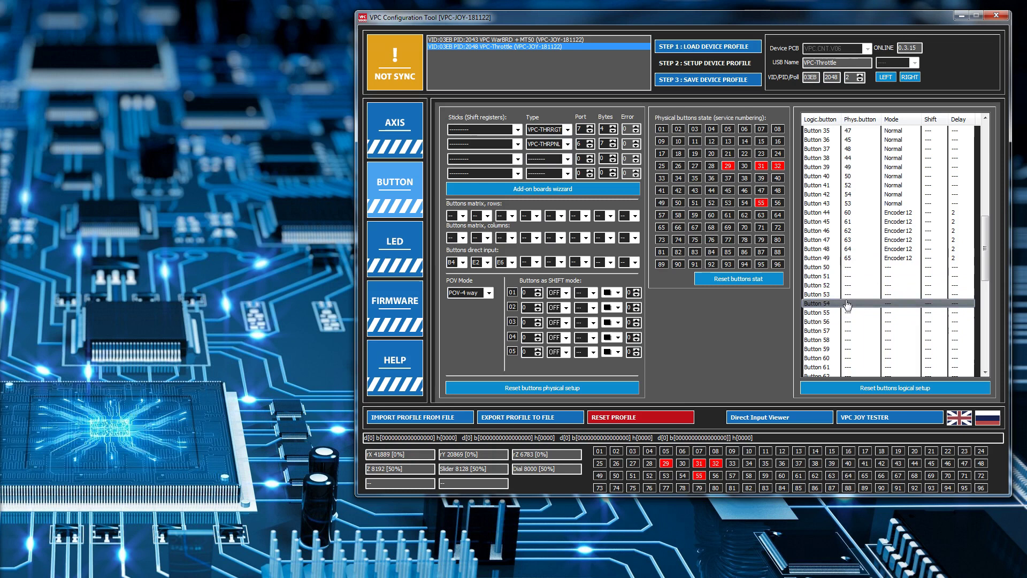
{"action": "double_click", "coordinate": [861, 268]}
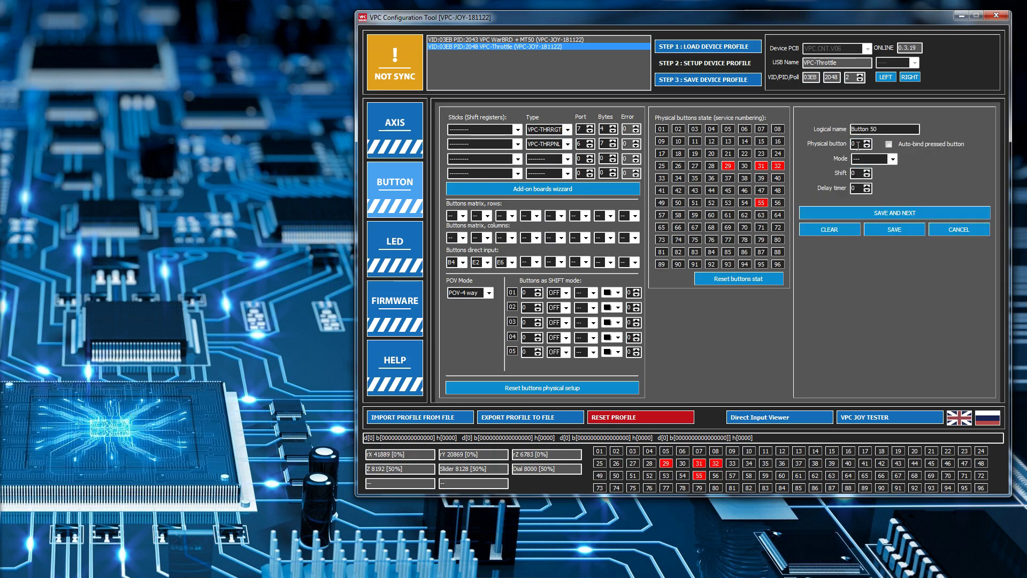
{"action": "type", "text": "55"}
{"action": "left_click", "coordinate": [872, 214]}
{"action": "left_click", "coordinate": [862, 143]}
{"action": "type", "text": "5"}
{"action": "left_click", "coordinate": [882, 212]}
{"action": "type", "text": "5"}
{"action": "left_click", "coordinate": [882, 212]}
{"action": "type", "text": "58"}
{"action": "left_click", "coordinate": [883, 213]}
{"action": "type", "text": "58"}
{"action": "key", "text": "BackSpace"}
{"action": "left_click", "coordinate": [894, 213]}
{"action": "left_click", "coordinate": [940, 231]}
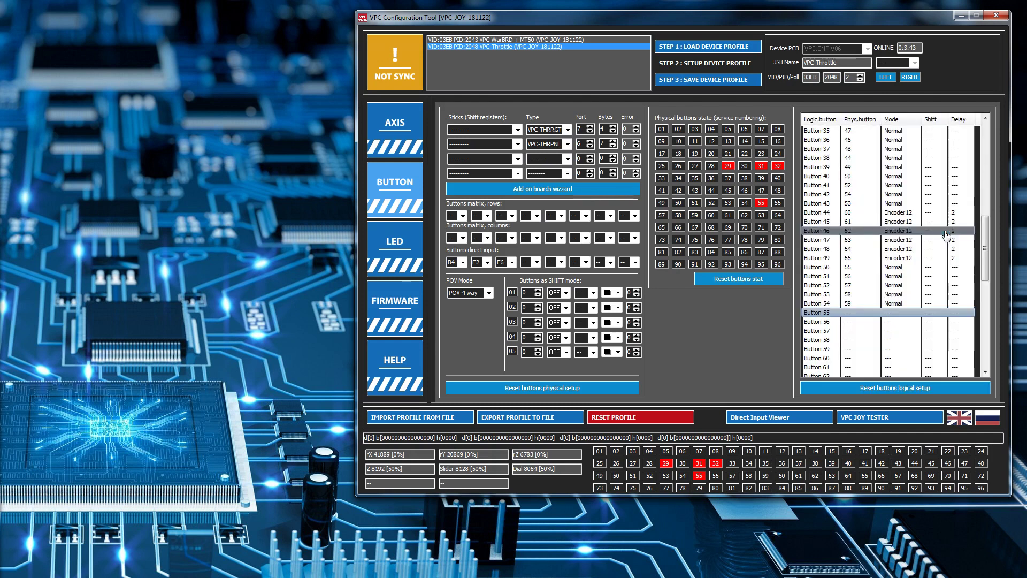
{"action": "left_click", "coordinate": [878, 268]}
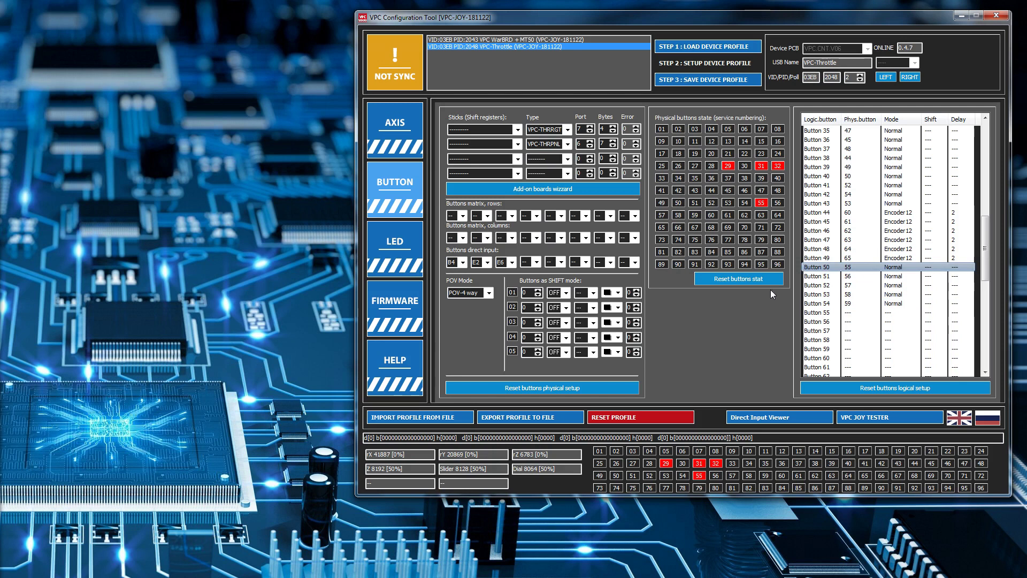
{"action": "left_click", "coordinate": [709, 81]}
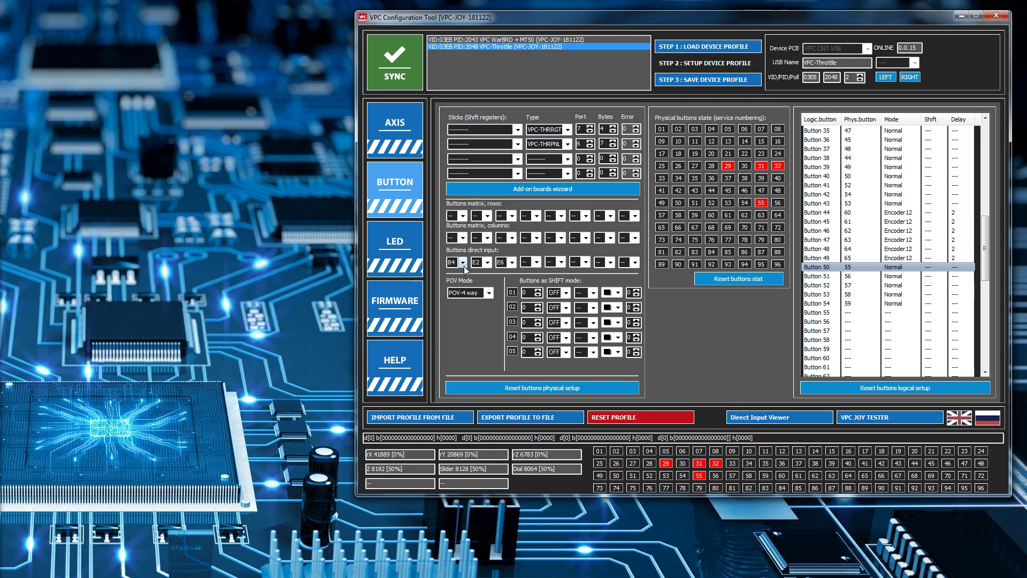
Set both colours in the second add-board RGB LED row to blue and save the profile to the device.
{"action": "left_click", "coordinate": [408, 265]}
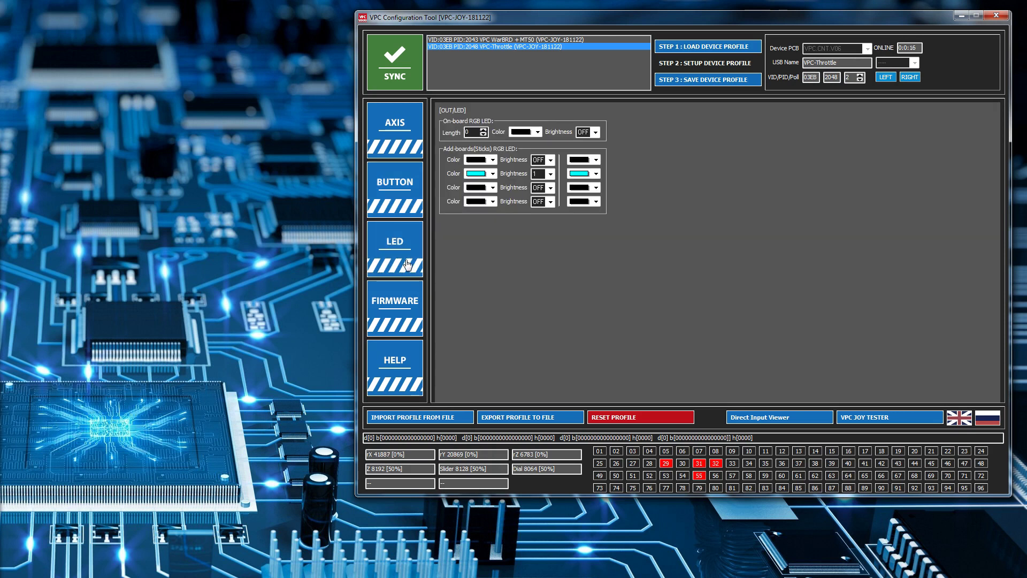
{"action": "left_click", "coordinate": [492, 174]}
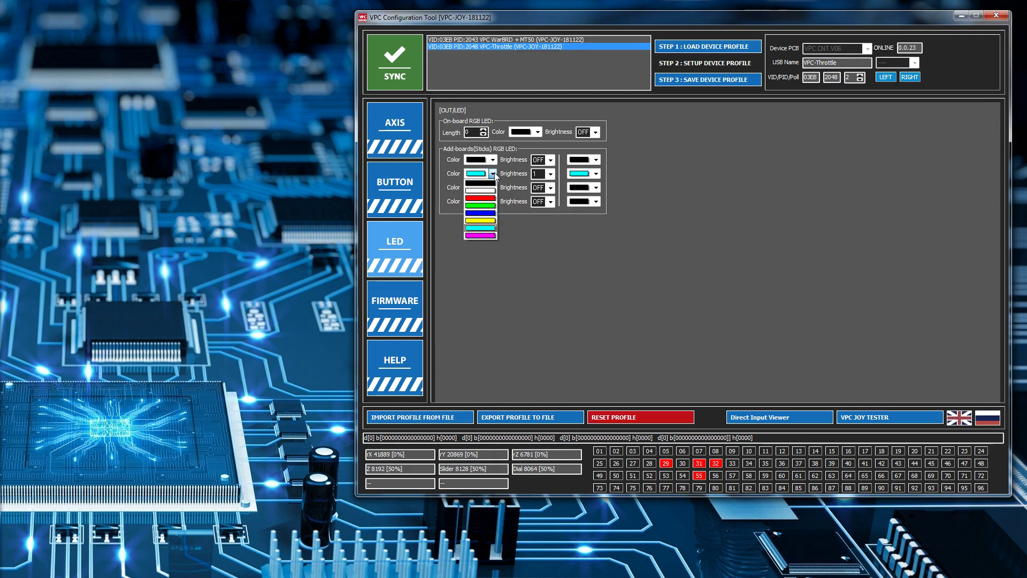
{"action": "left_click", "coordinate": [493, 214]}
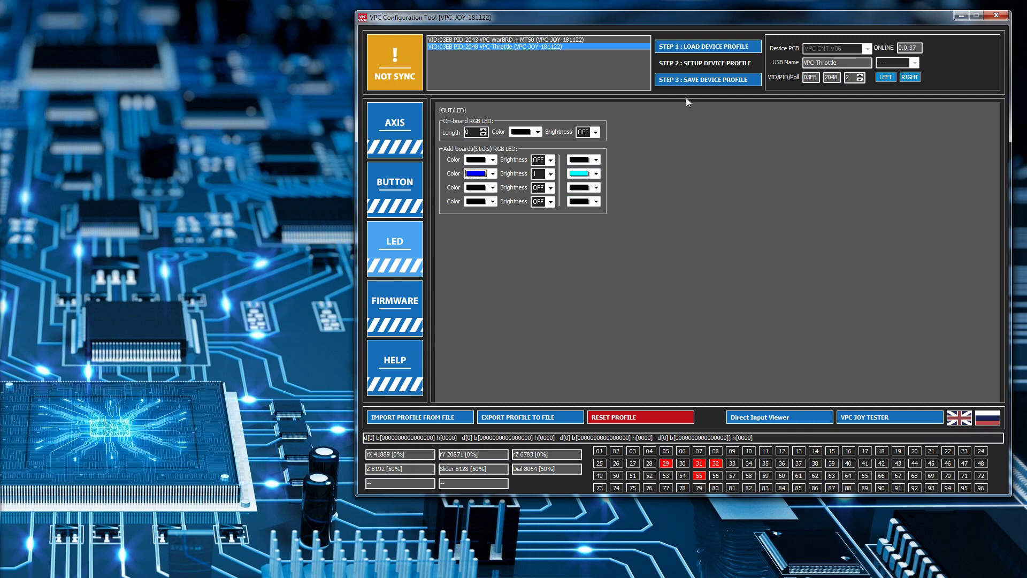
{"action": "left_click", "coordinate": [693, 81]}
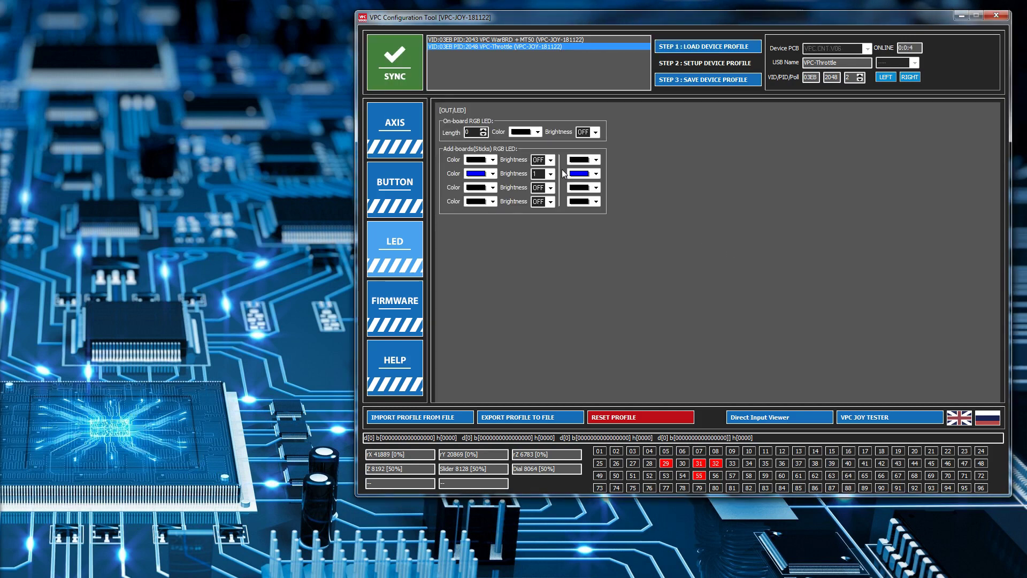
Export the button profile to the backup folder, overwriting calibrated_VPC_Throttle_MT50_no_mode.cnfV06.
{"action": "left_click", "coordinate": [394, 197]}
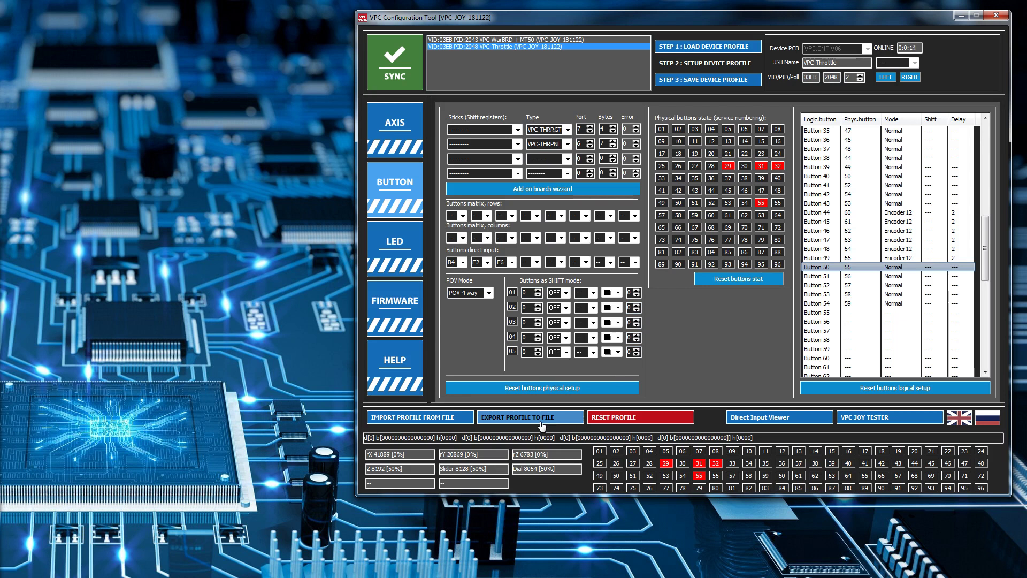
{"action": "mouse_move", "coordinate": [991, 257]}
{"action": "left_mouse_down"}
{"action": "mouse_move", "coordinate": [987, 143]}
{"action": "mouse_move", "coordinate": [980, 263]}
{"action": "left_mouse_up"}
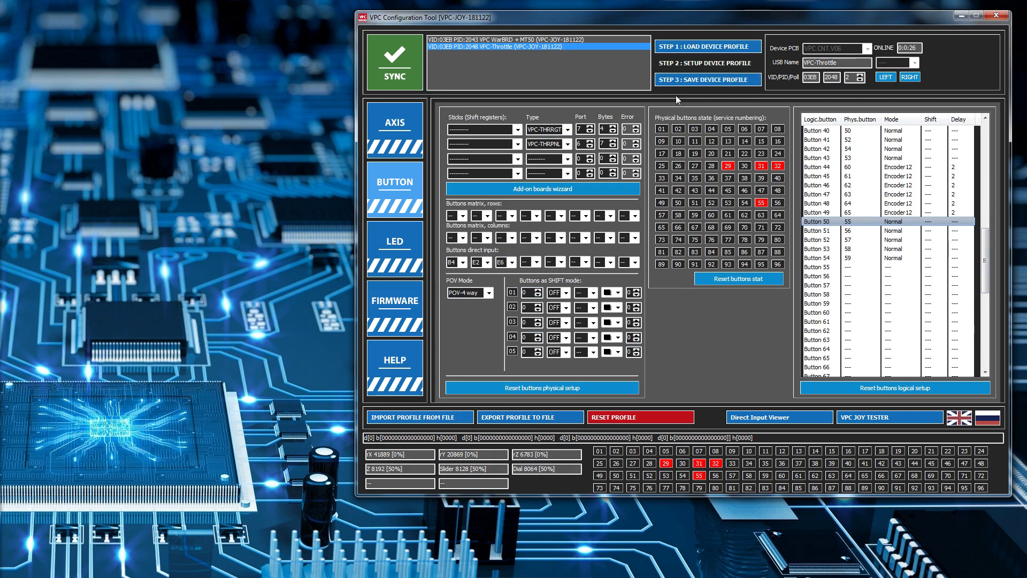
{"action": "left_click", "coordinate": [503, 417]}
{"action": "left_click", "coordinate": [469, 141]}
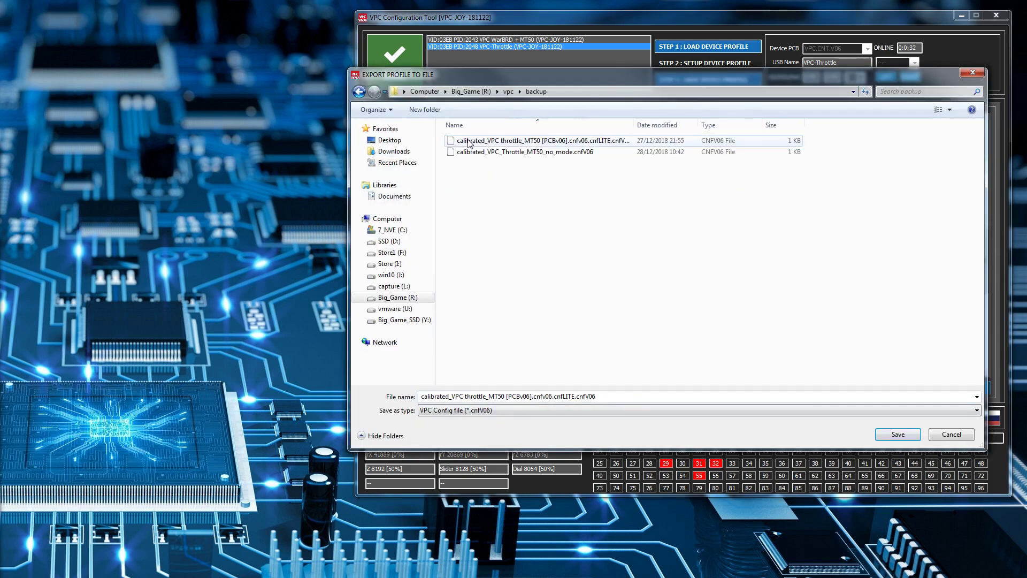
{"action": "left_click", "coordinate": [505, 153]}
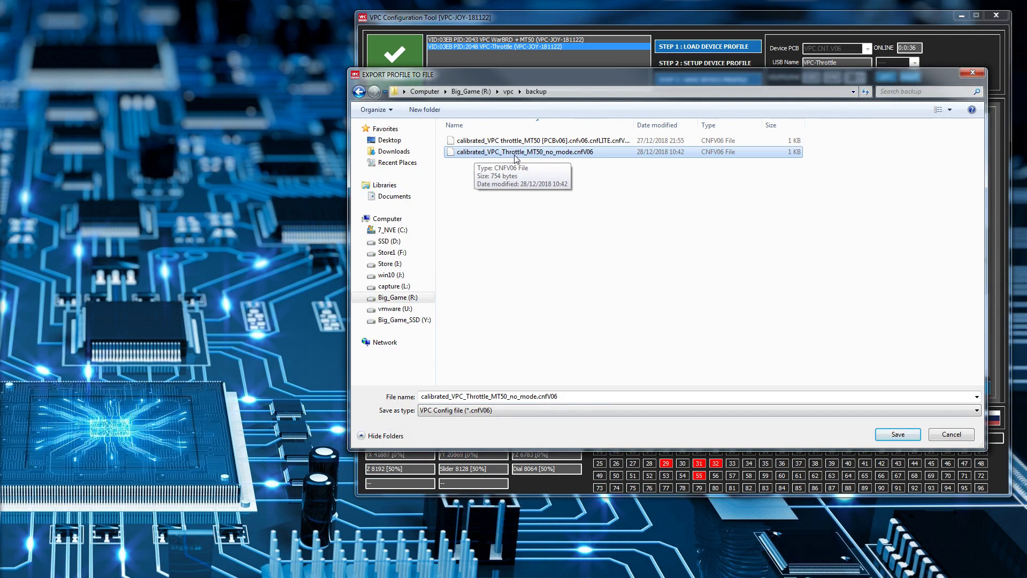
{"action": "left_click", "coordinate": [896, 435]}
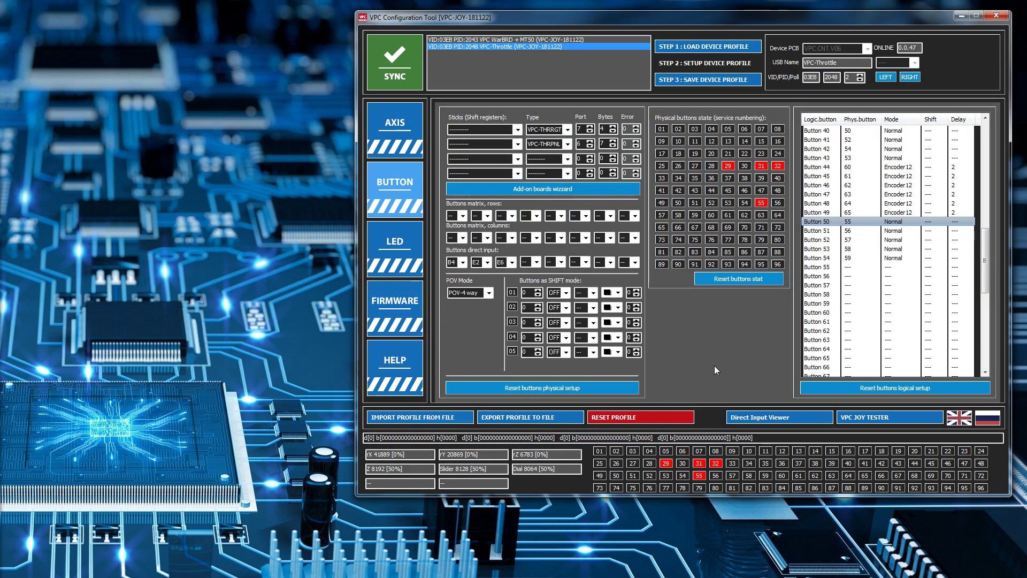
Import calibrated_VPC throttle_MT50 [PCBv06].cnfv06.cnfLITE.cnfV06 from the backup folder and save it to the device.
{"action": "left_click", "coordinate": [462, 417]}
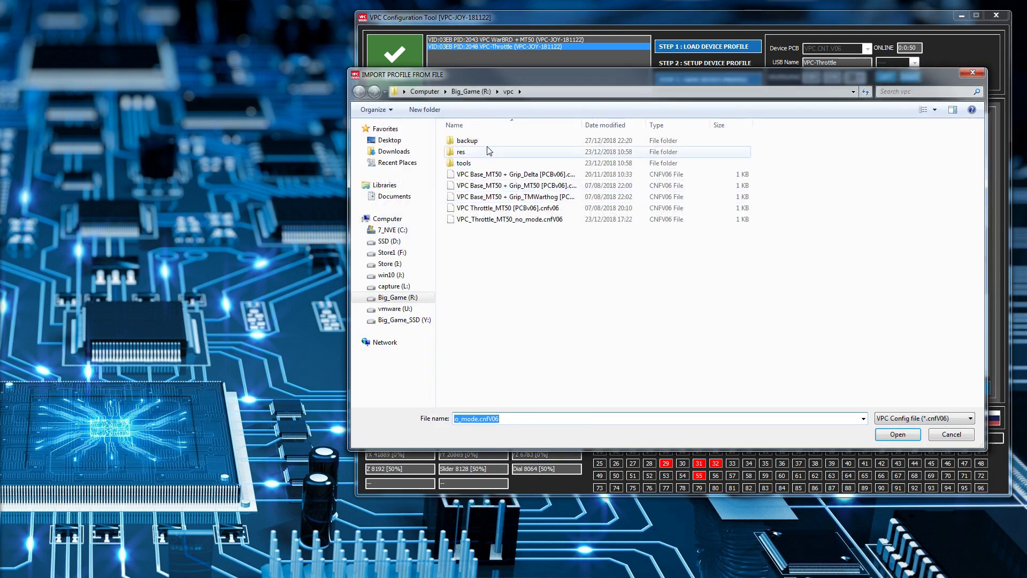
{"action": "double_click", "coordinate": [484, 141]}
{"action": "left_click", "coordinate": [484, 142]}
{"action": "left_click", "coordinate": [884, 435]}
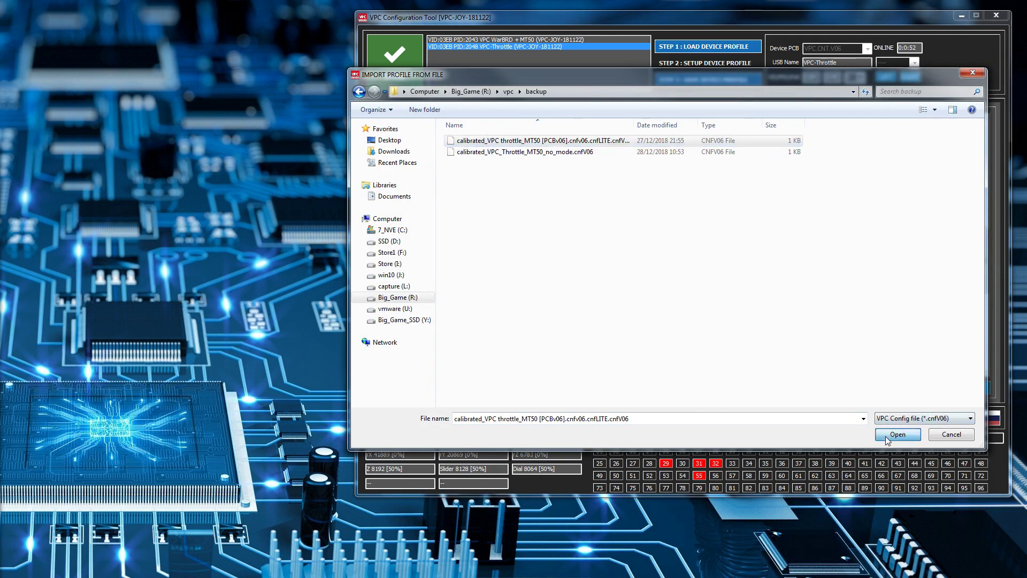
{"action": "left_click", "coordinate": [721, 84]}
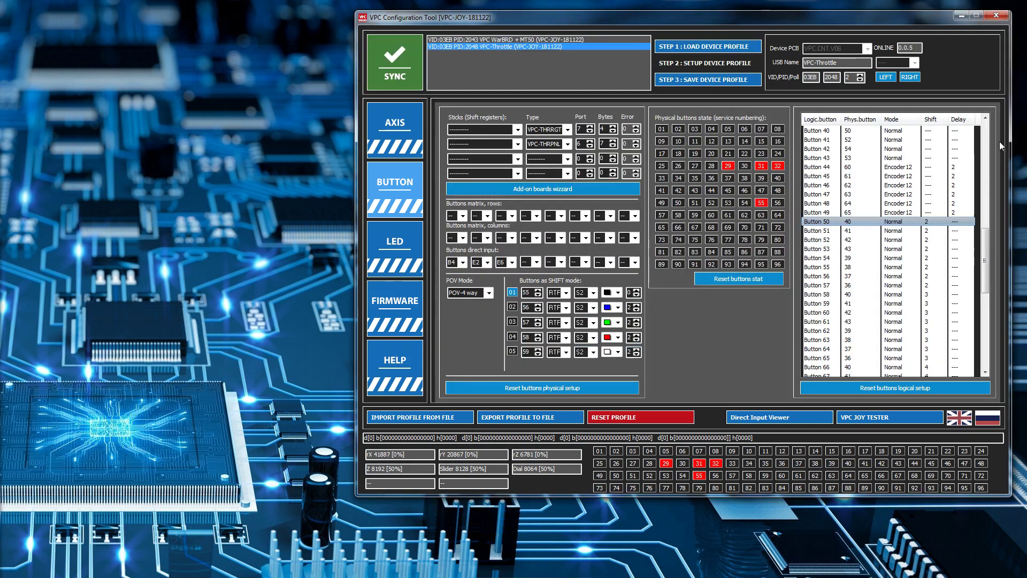
{"action": "mouse_move", "coordinate": [987, 266]}
{"action": "left_mouse_down"}
{"action": "mouse_move", "coordinate": [986, 185]}
{"action": "mouse_move", "coordinate": [982, 280]}
{"action": "left_mouse_up"}
{"action": "scroll", "coordinate": [988, 351], "scroll_direction": "up", "scroll_amount": 15}
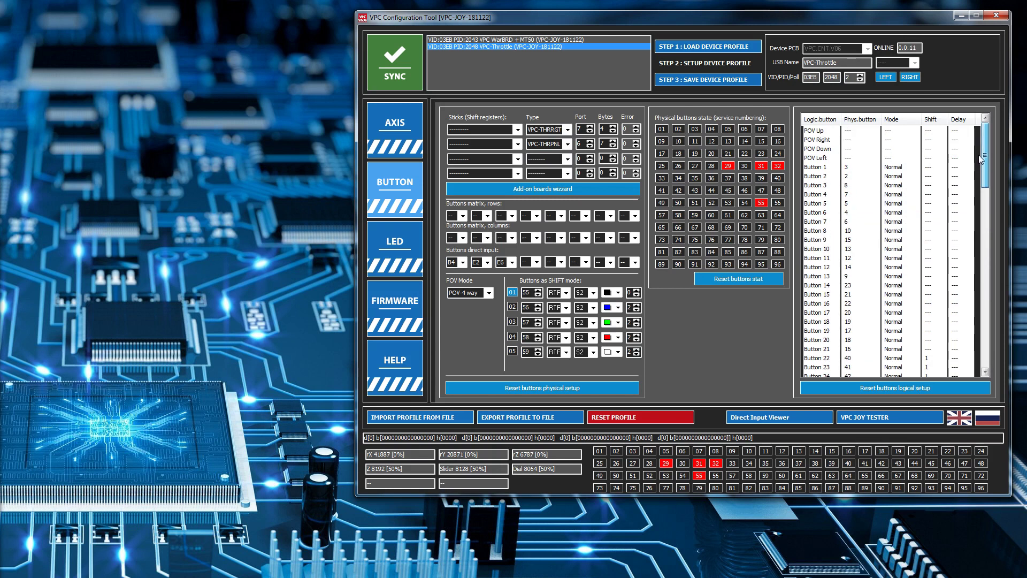
Import calibrated_VPC_Throttle_MT50_no_mode.cnfV06 from the backup folder and save it to the device.
{"action": "left_click", "coordinate": [452, 417]}
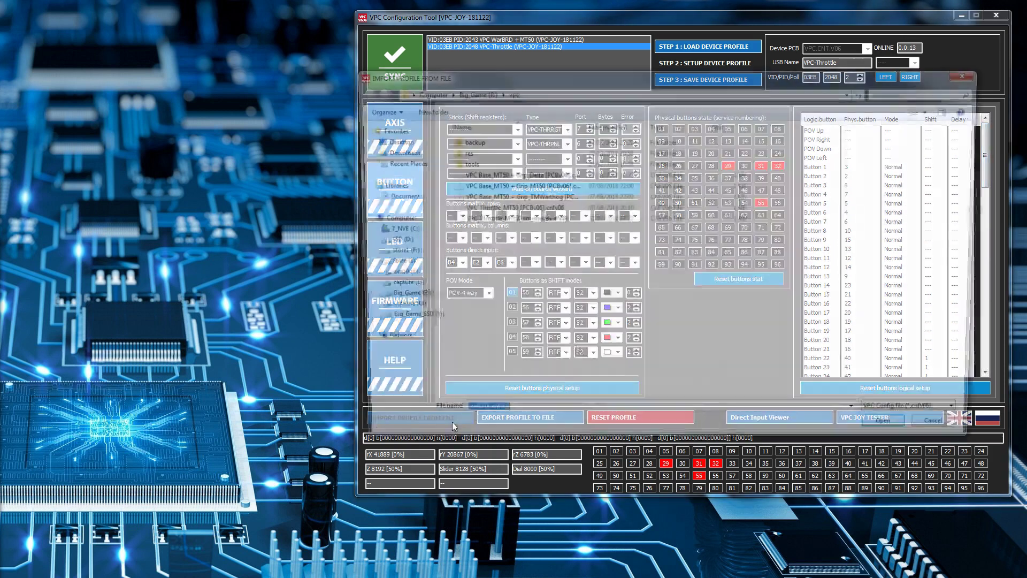
{"action": "double_click", "coordinate": [506, 141]}
{"action": "left_click", "coordinate": [505, 152]}
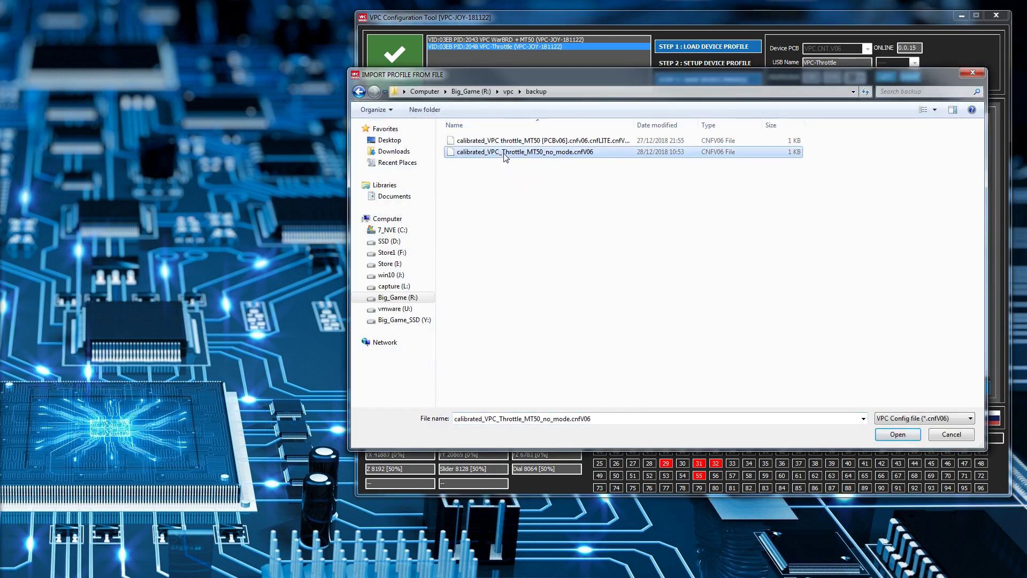
{"action": "left_click", "coordinate": [897, 435]}
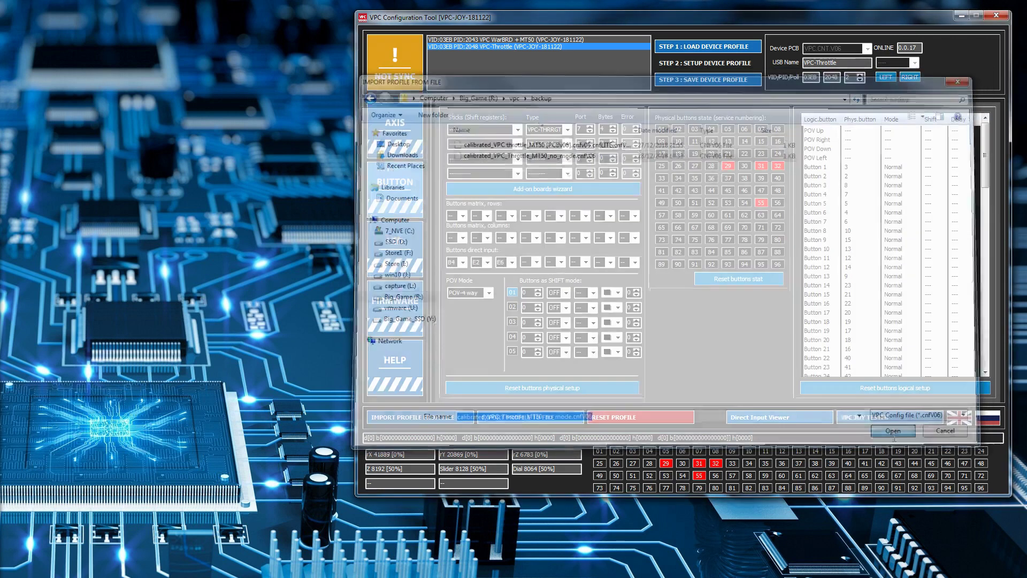
{"action": "left_click", "coordinate": [706, 80]}
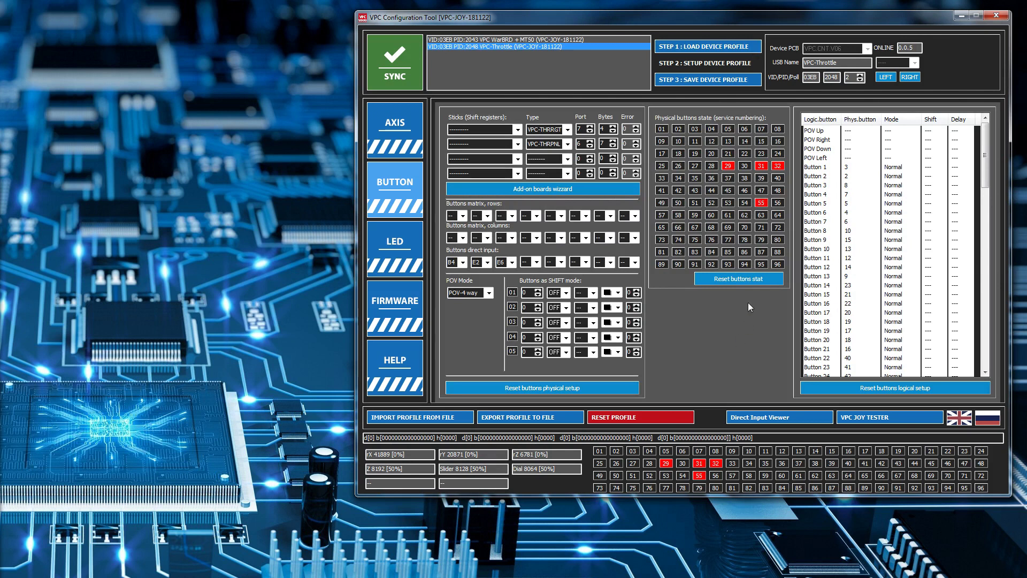
Switch to Joystick Gremlin and show the inputs of the VPC-Throttle device.
{"action": "left_click", "coordinate": [963, 13]}
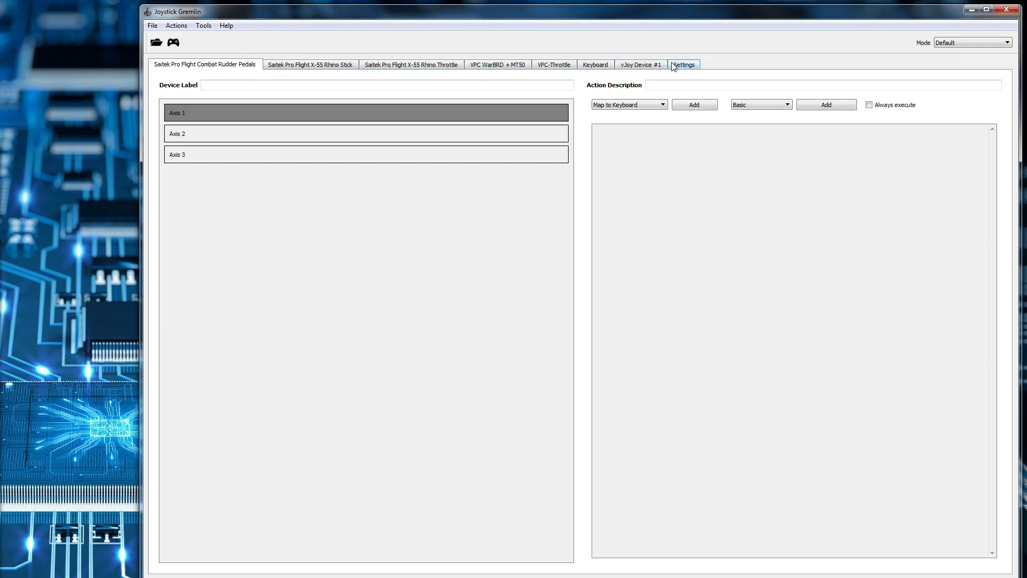
{"action": "left_click", "coordinate": [554, 65]}
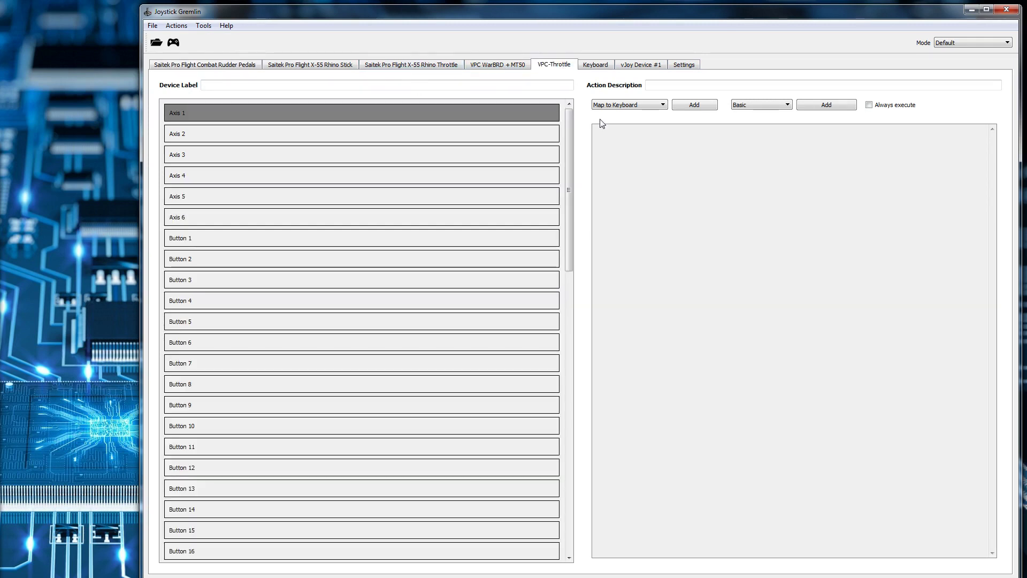
{"action": "left_click_drag", "start_coordinate": [570, 118], "coordinate": [570, 140]}
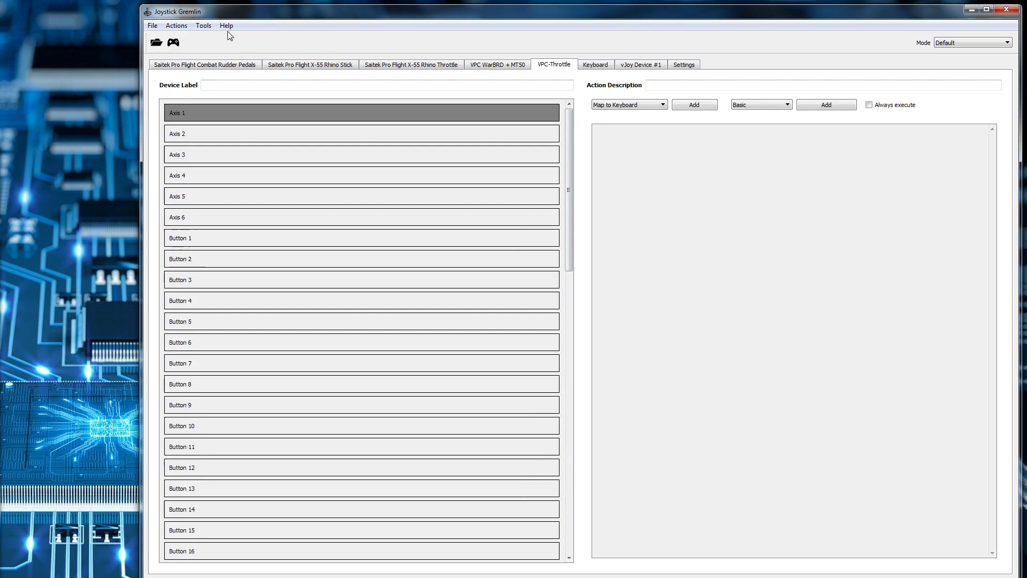
Rename the Default mode to Mode1 in the Mode Manager.
{"action": "left_click", "coordinate": [203, 26]}
{"action": "left_click", "coordinate": [215, 37]}
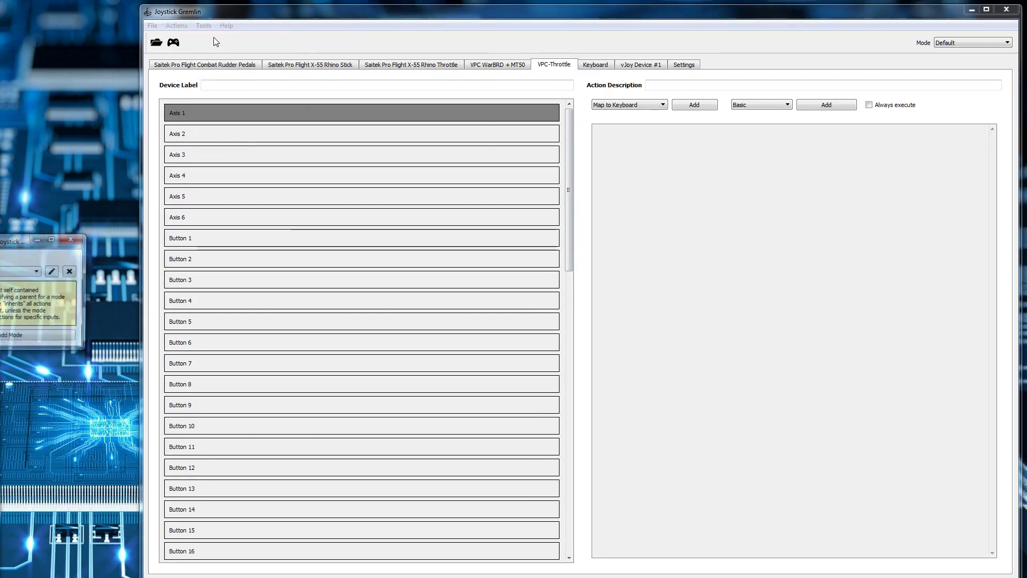
{"action": "left_click_drag", "start_coordinate": [1, 248], "coordinate": [166, 230]}
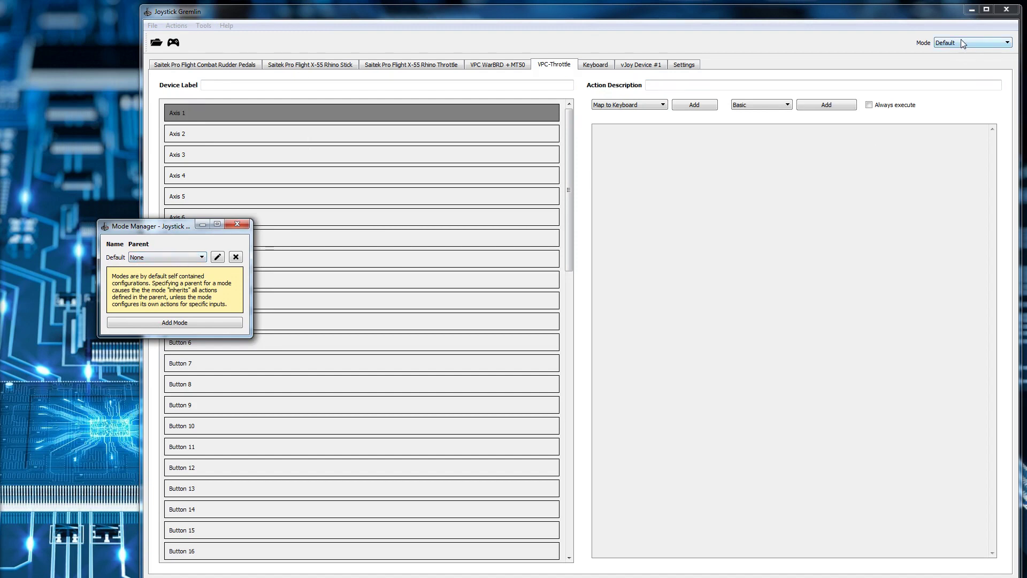
{"action": "left_click", "coordinate": [218, 259]}
{"action": "type", "text": "Mode1"}
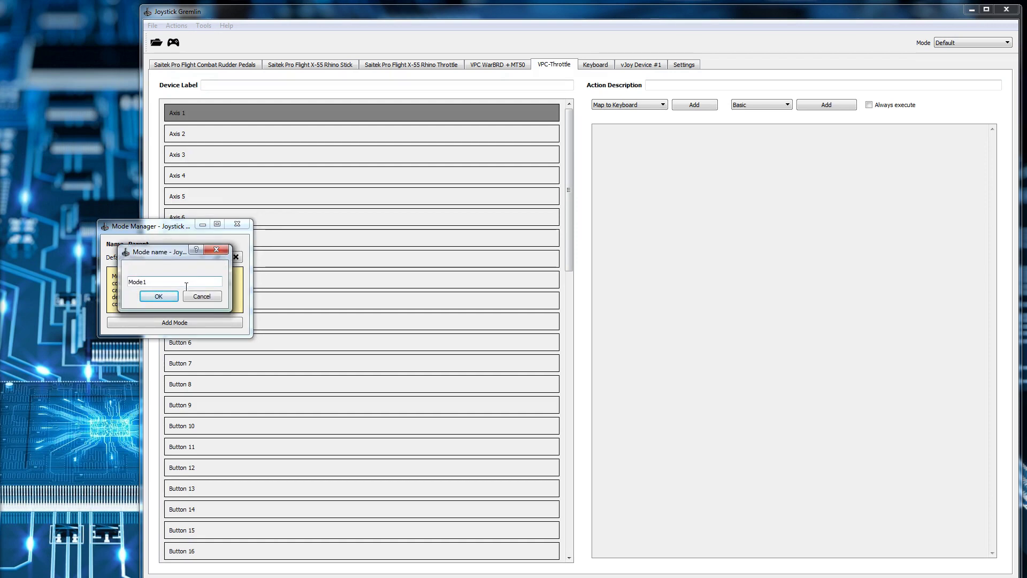
{"action": "left_click_drag", "start_coordinate": [174, 281], "coordinate": [126, 281]}
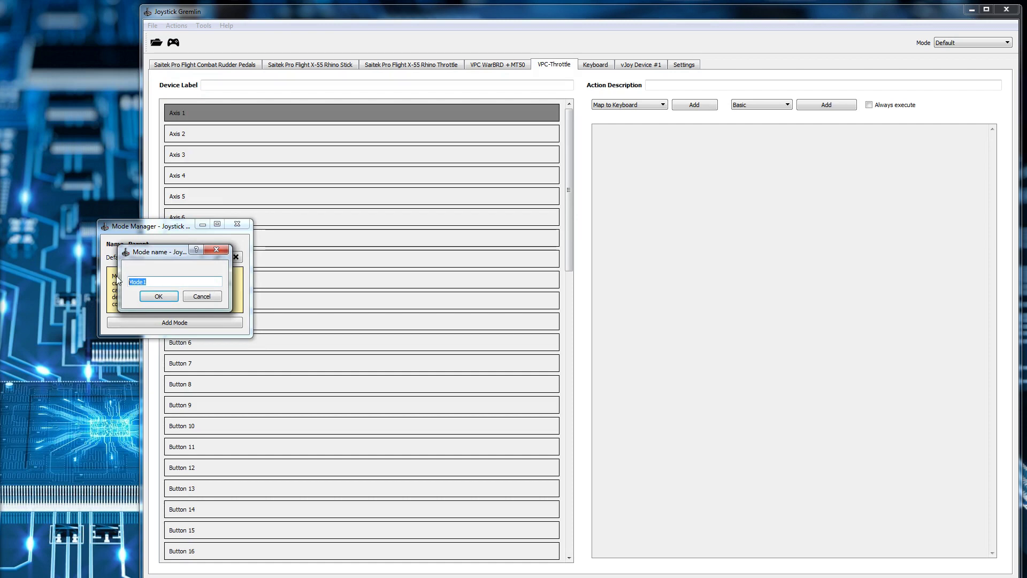
{"action": "left_click", "coordinate": [159, 297]}
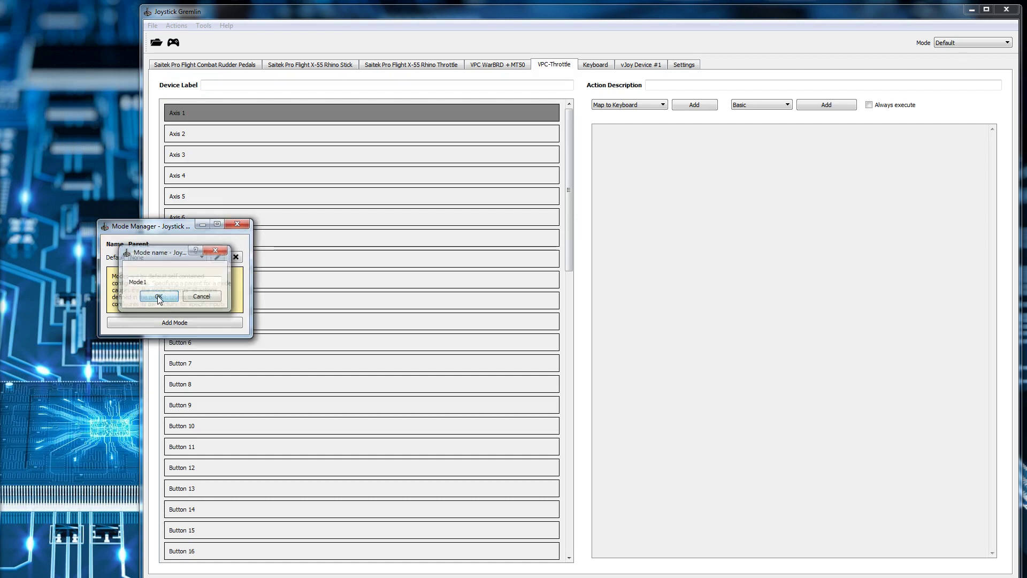
Add two modes named Mode2 and Mode3 in the Mode Manager.
{"action": "left_click", "coordinate": [182, 321]}
{"action": "left_click", "coordinate": [124, 375]}
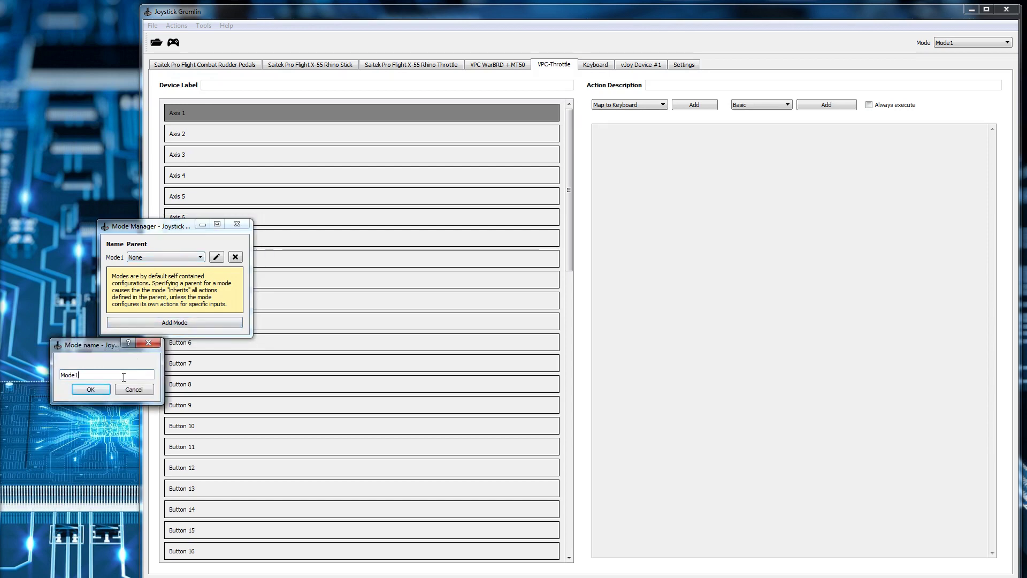
{"action": "type", "text": "2"}
{"action": "key", "text": "Return"}
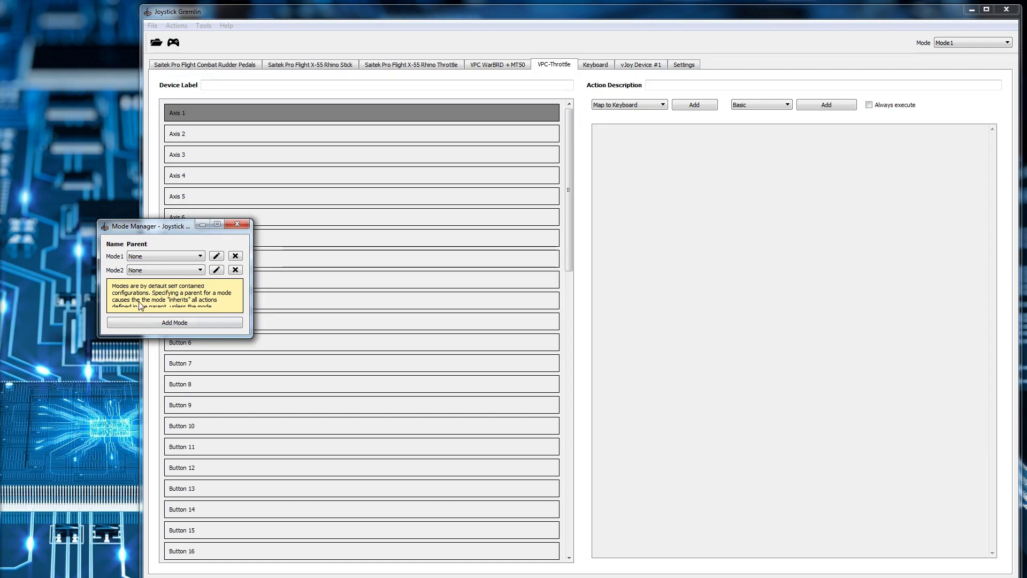
{"action": "left_click", "coordinate": [136, 323]}
{"action": "key", "text": "BackSpace"}
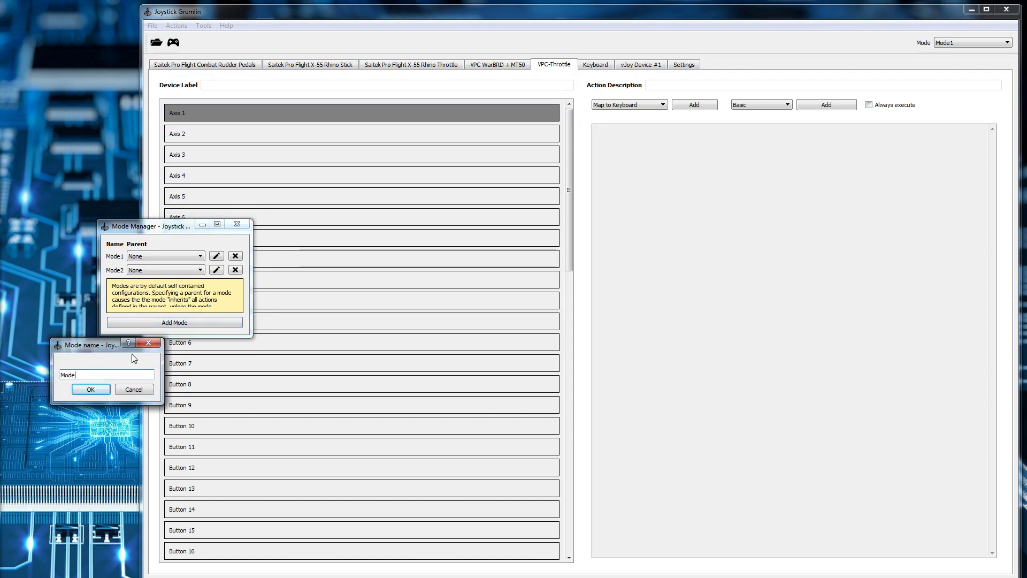
{"action": "type", "text": "3"}
{"action": "key", "text": "Return"}
Add two more modes named Mode4 and Mode5 in the Mode Manager.
{"action": "left_click", "coordinate": [132, 354]}
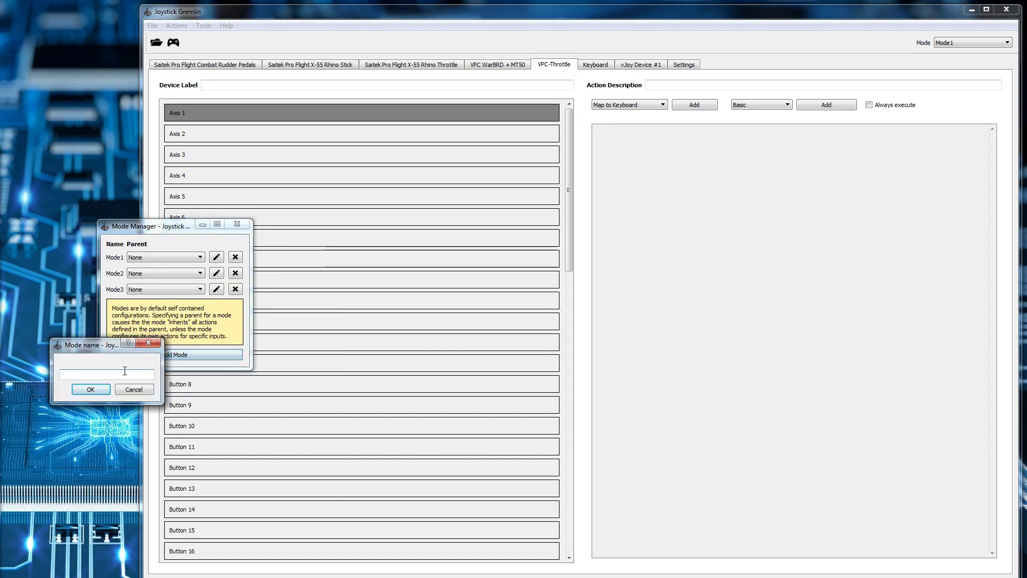
{"action": "type", "text": "Mode"}
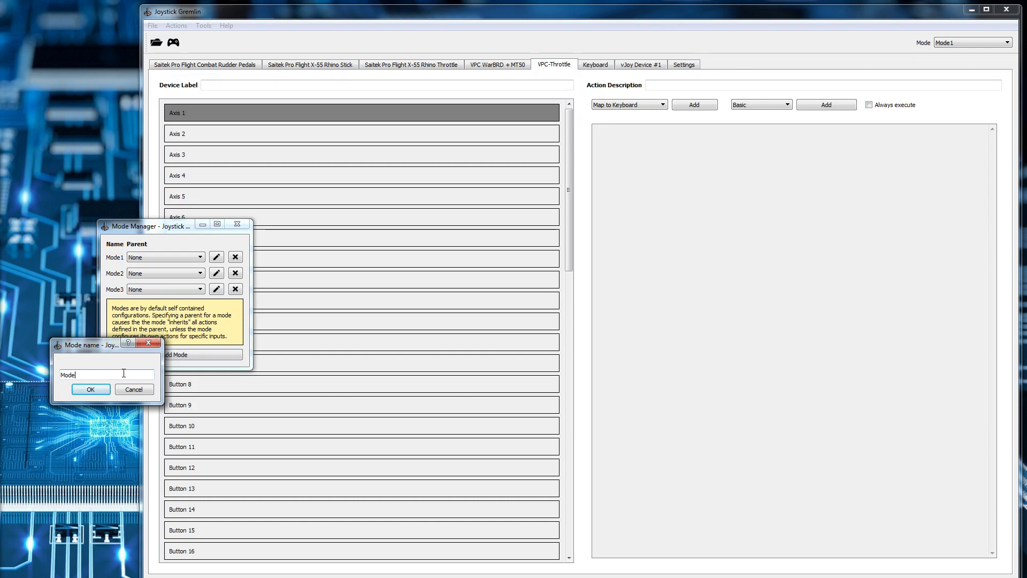
{"action": "type", "text": "4"}
{"action": "key", "text": "Return"}
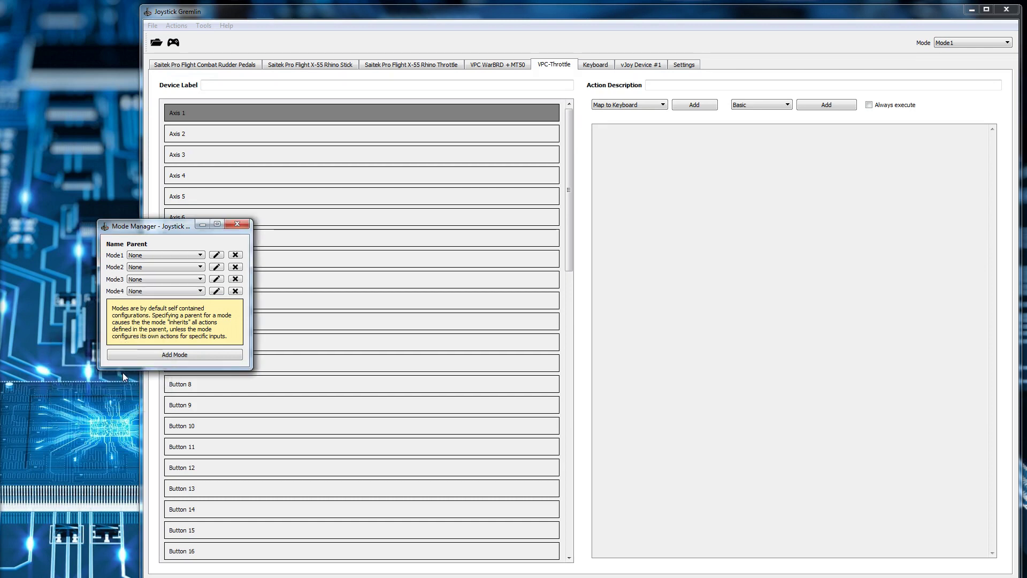
{"action": "left_click", "coordinate": [171, 355]}
{"action": "type", "text": "Mode1"}
{"action": "key", "text": "BackSpace"}
{"action": "type", "text": "5"}
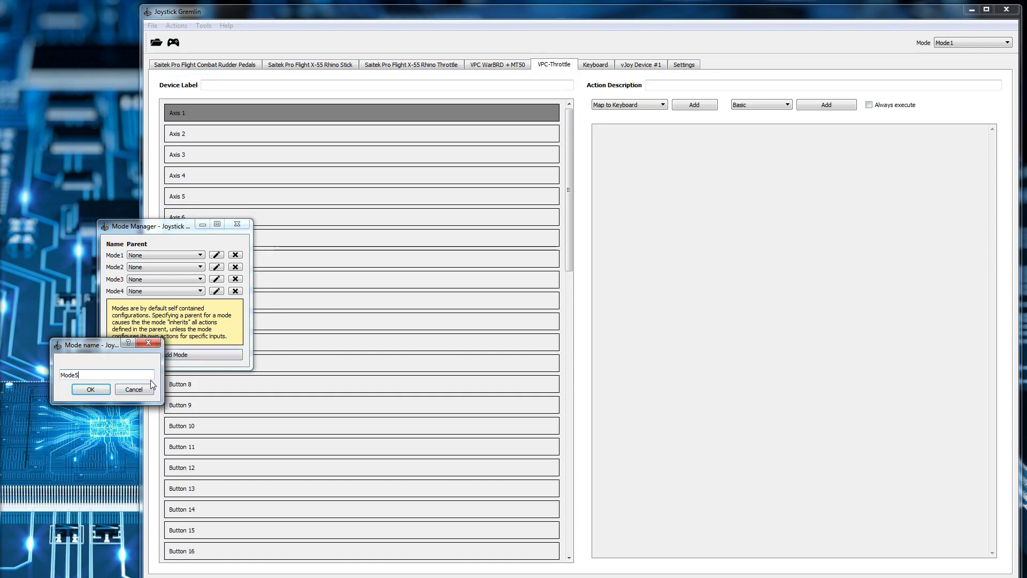
{"action": "left_click", "coordinate": [91, 389]}
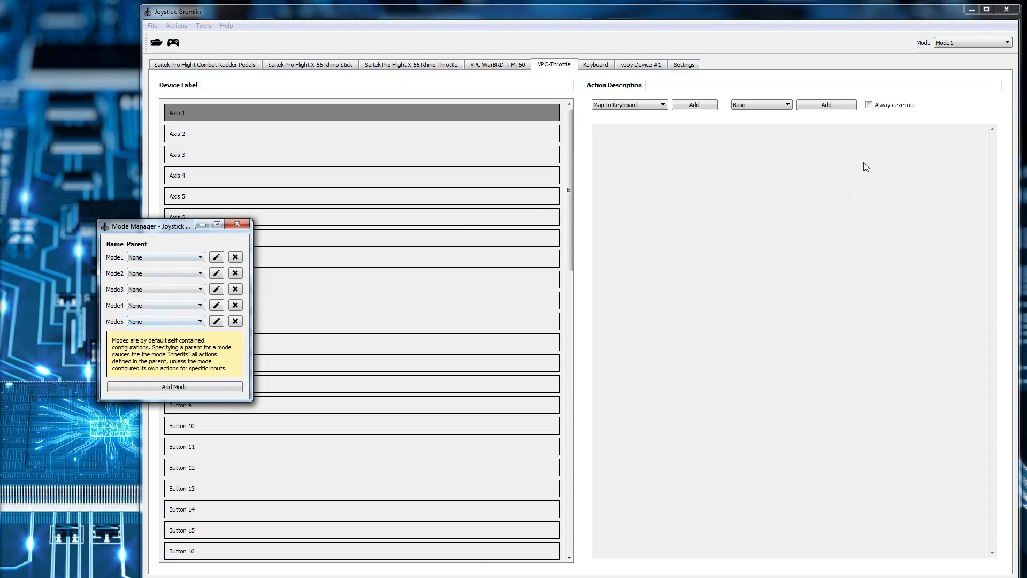
Choose Mode1 as the mode to edit and close the Mode Manager.
{"action": "left_click", "coordinate": [967, 42]}
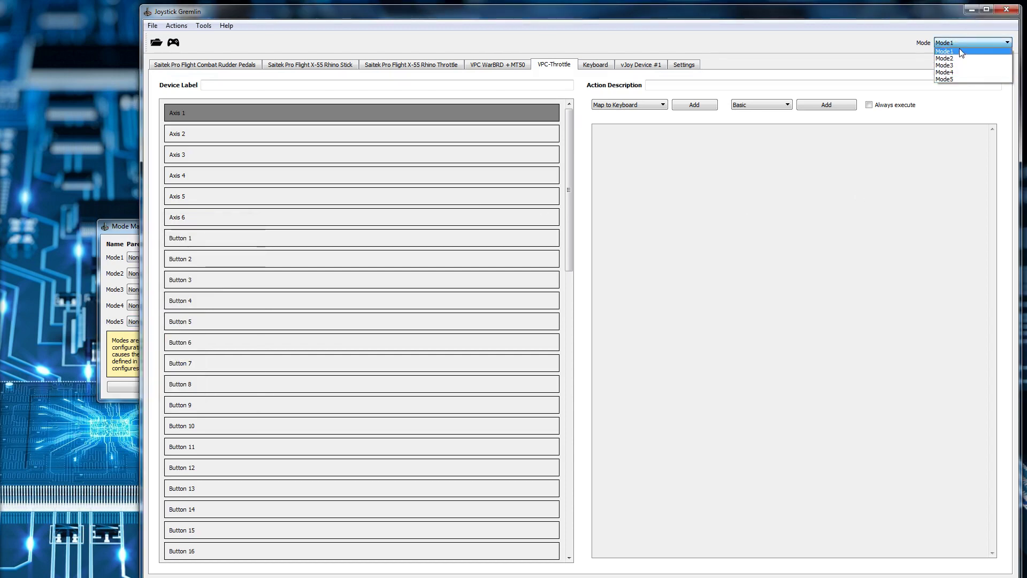
{"action": "left_click", "coordinate": [957, 49]}
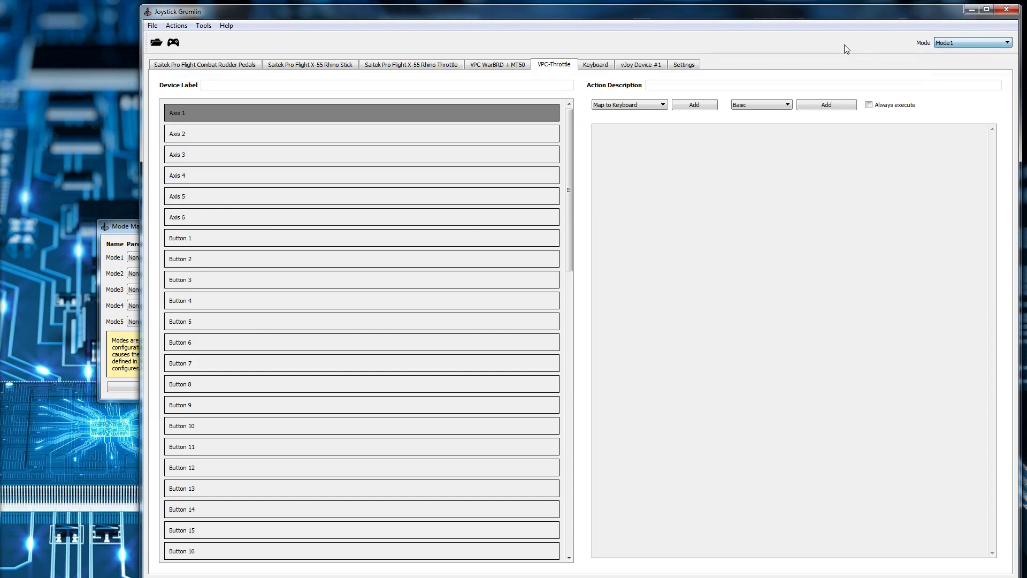
{"action": "left_click", "coordinate": [134, 232]}
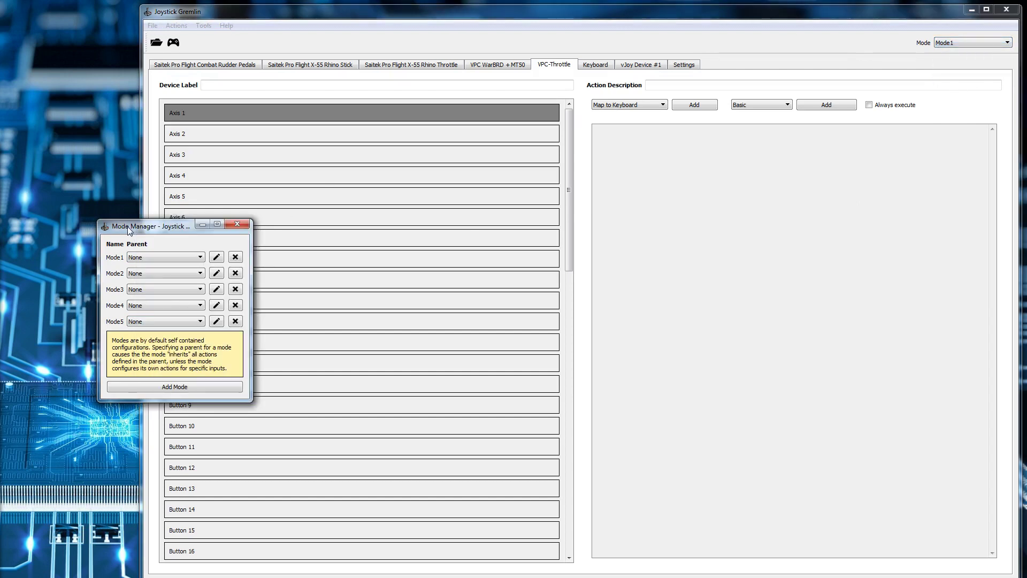
{"action": "left_click", "coordinate": [239, 225]}
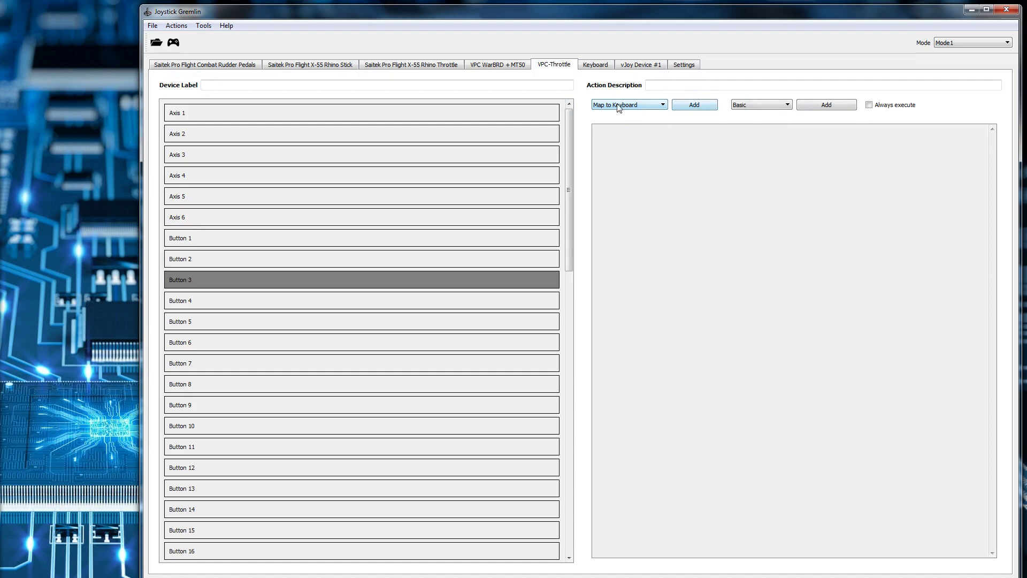
Add a Map to Keyboard action to Button 3 of the VPC-Throttle and record Right Control + Home as its key combination.
{"action": "left_click", "coordinate": [663, 106]}
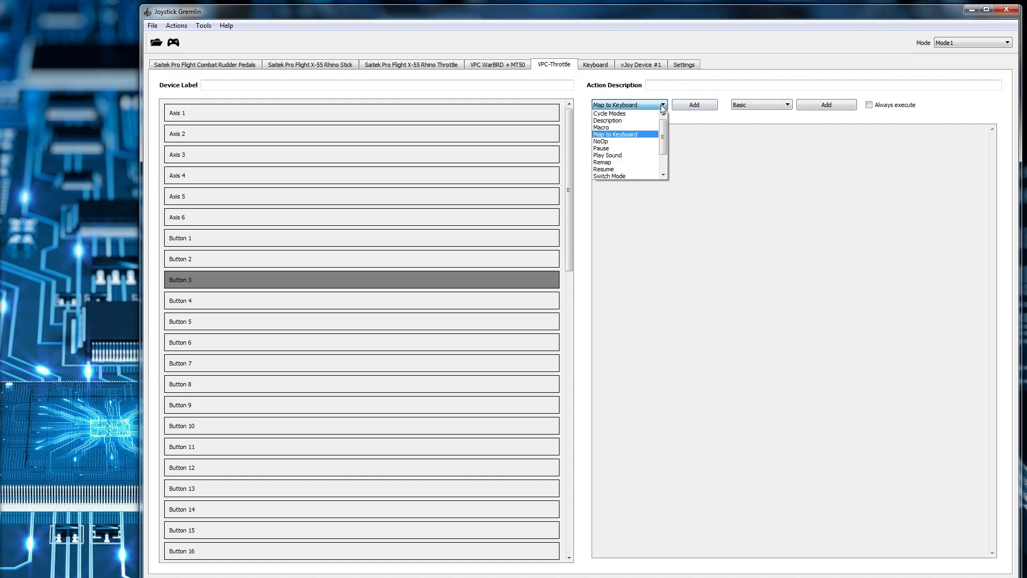
{"action": "left_click", "coordinate": [640, 134]}
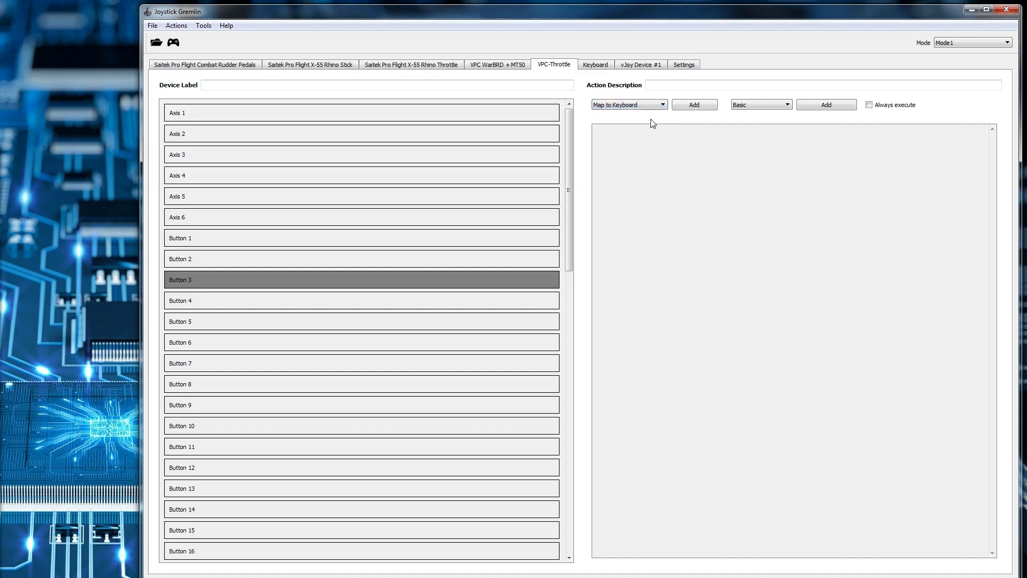
{"action": "left_click", "coordinate": [773, 105]}
{"action": "left_click", "coordinate": [772, 103]}
{"action": "left_click", "coordinate": [698, 109]}
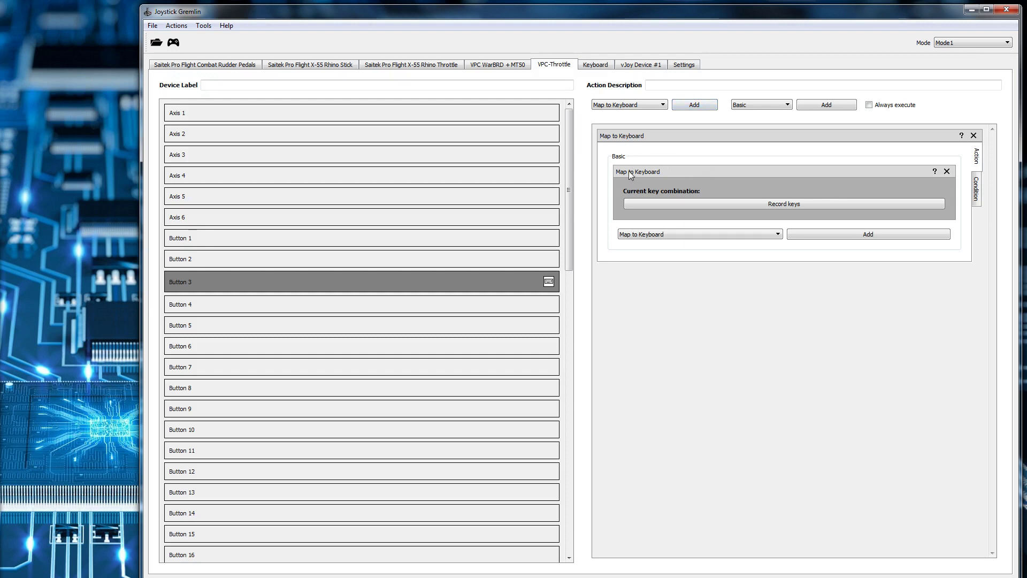
{"action": "left_click", "coordinate": [718, 204]}
{"action": "key", "text": "ctrl+Home"}
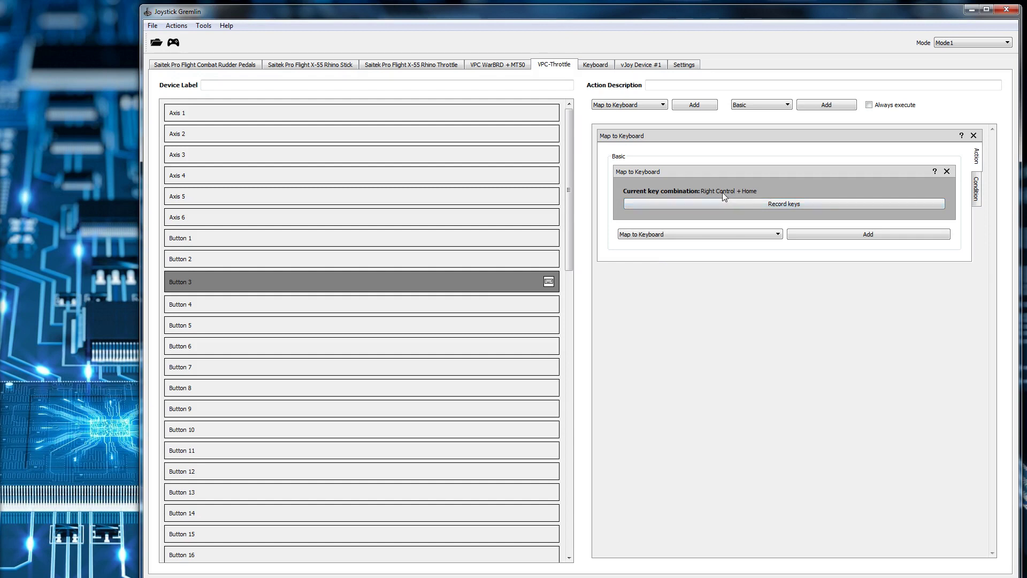
Set the action description of Button 3 to "Trackir Reset".
{"action": "left_click", "coordinate": [661, 87]}
{"action": "type", "text": "Tra"}
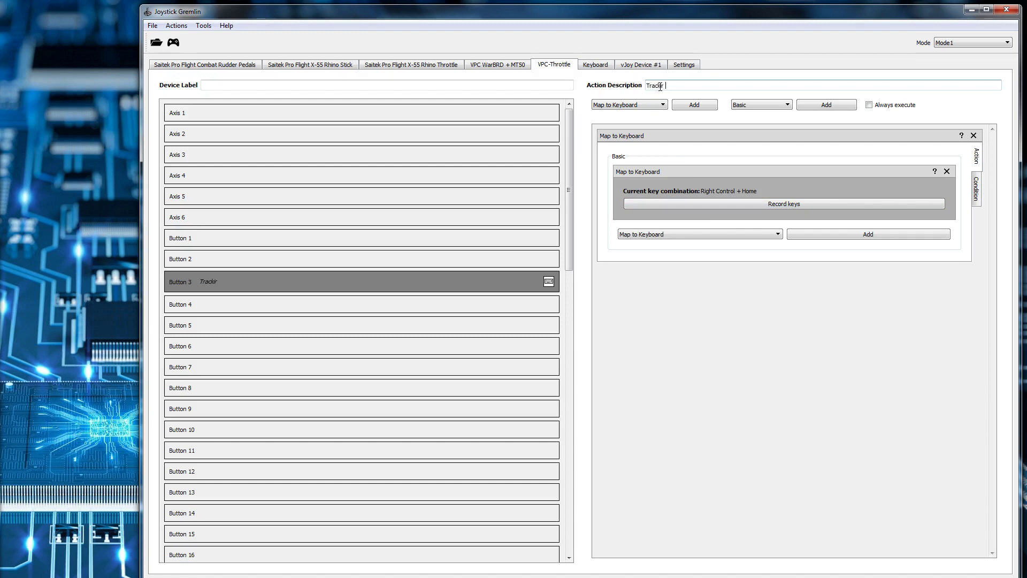
{"action": "type", "text": "ckir Pau"}
{"action": "key", "text": "BackSpace"}
{"action": "key", "text": "BackSpace"}
{"action": "type", "text": "Reset"}
Map Button 2 to the keyboard combination Right Control + Insert and describe the action as "Trackir Pause".
{"action": "left_click", "coordinate": [509, 257]}
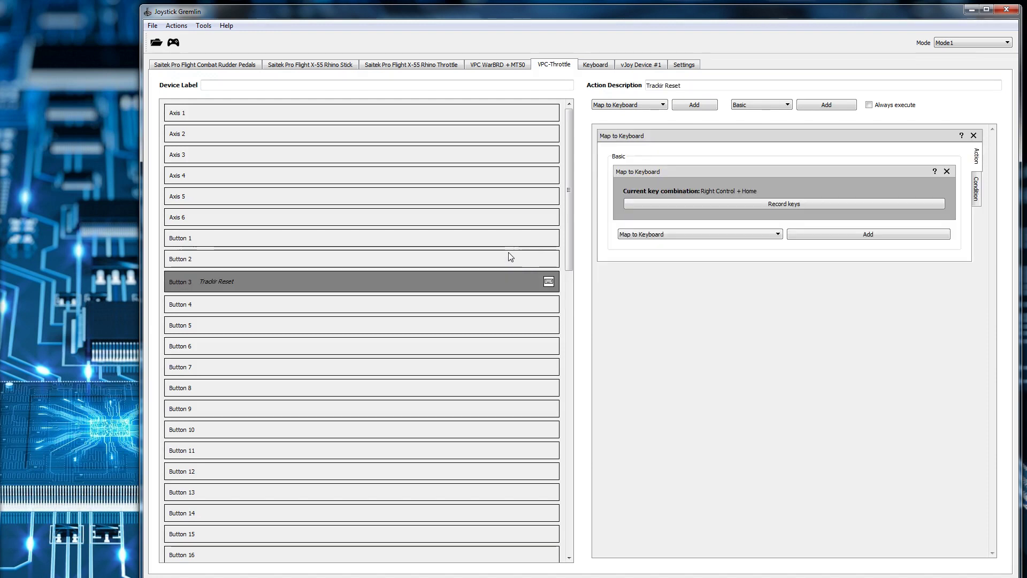
{"action": "left_click", "coordinate": [508, 257]}
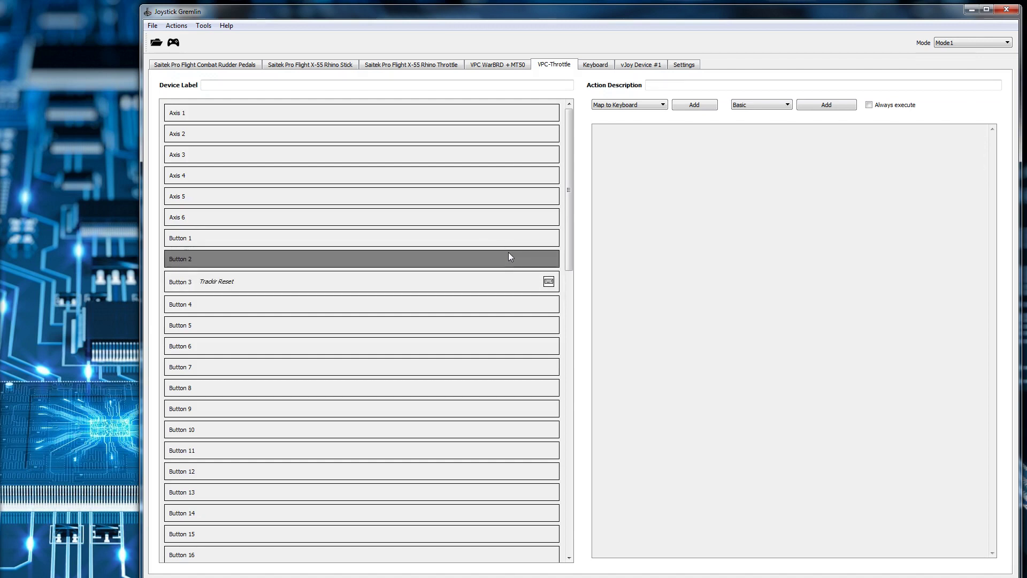
{"action": "left_click_drag", "start_coordinate": [569, 205], "coordinate": [552, 505]}
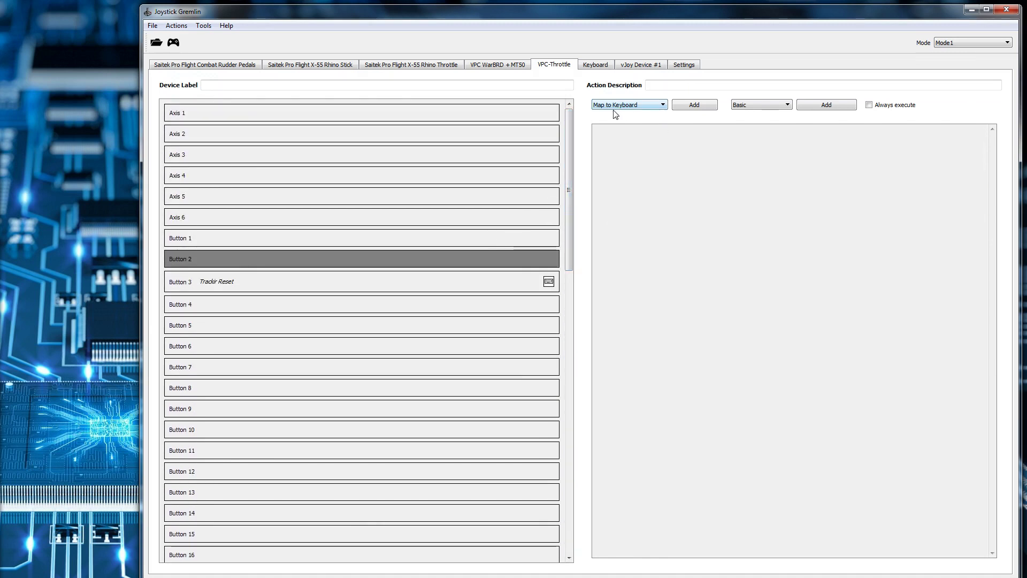
{"action": "left_click", "coordinate": [687, 110]}
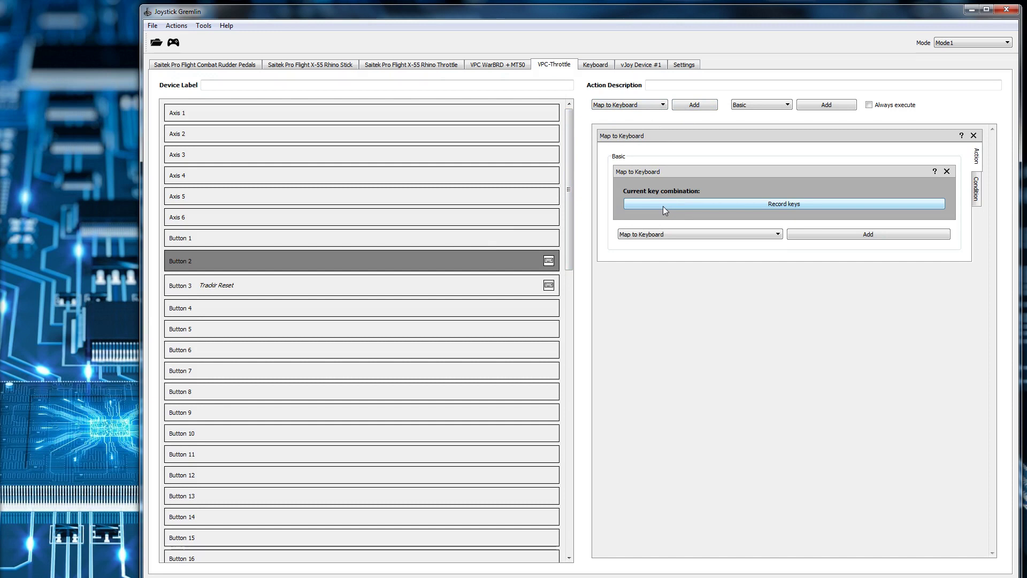
{"action": "left_click", "coordinate": [750, 203]}
{"action": "key", "text": "ctrl+Insert"}
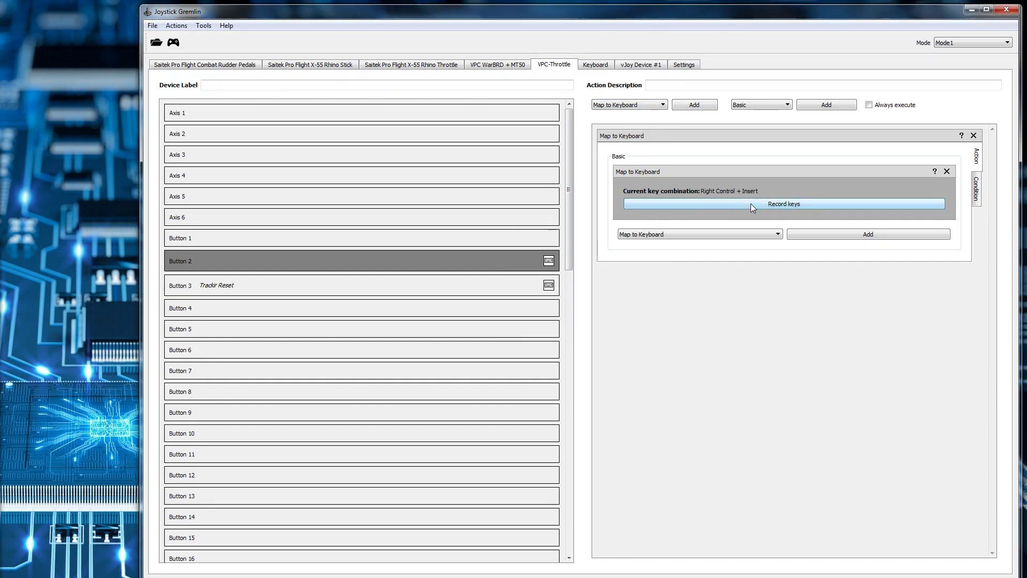
{"action": "left_click", "coordinate": [658, 87]}
{"action": "type", "text": "Trackir Pause"}
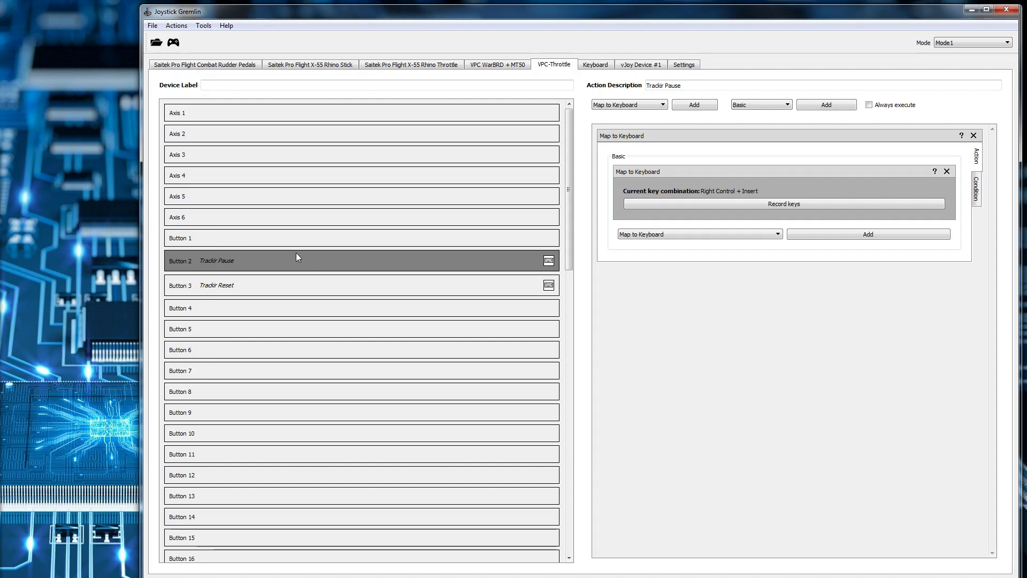
Review the keyboard mappings assigned to Button 2 and Button 3.
{"action": "left_click", "coordinate": [242, 284]}
{"action": "left_click", "coordinate": [249, 260]}
{"action": "left_click", "coordinate": [247, 287]}
{"action": "left_click", "coordinate": [249, 263]}
{"action": "left_click", "coordinate": [248, 285]}
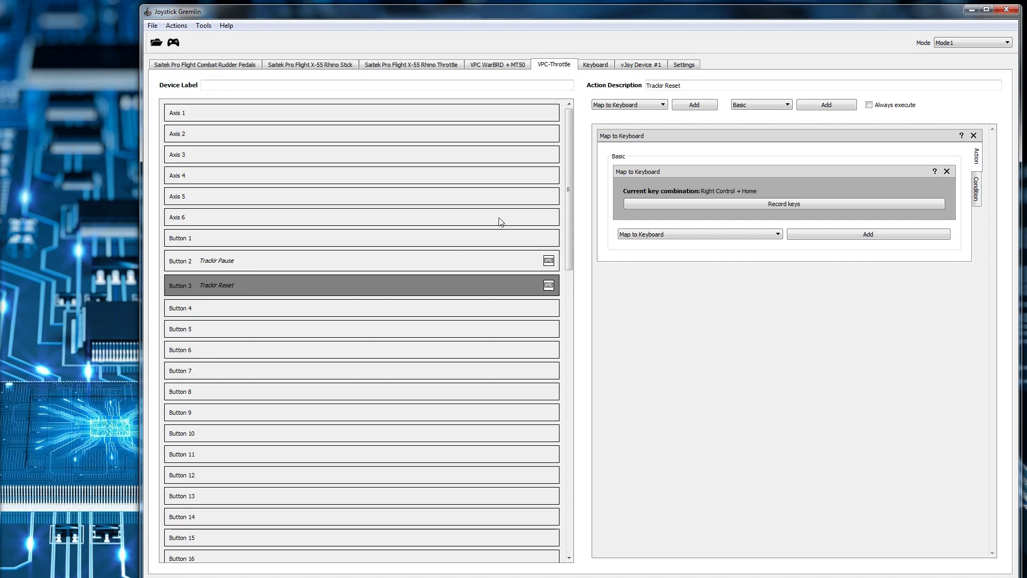
Inspect the VPC-Throttle and VPC WarBRD + MT50 inputs in Mode2, then return to Mode1.
{"action": "left_click", "coordinate": [951, 43]}
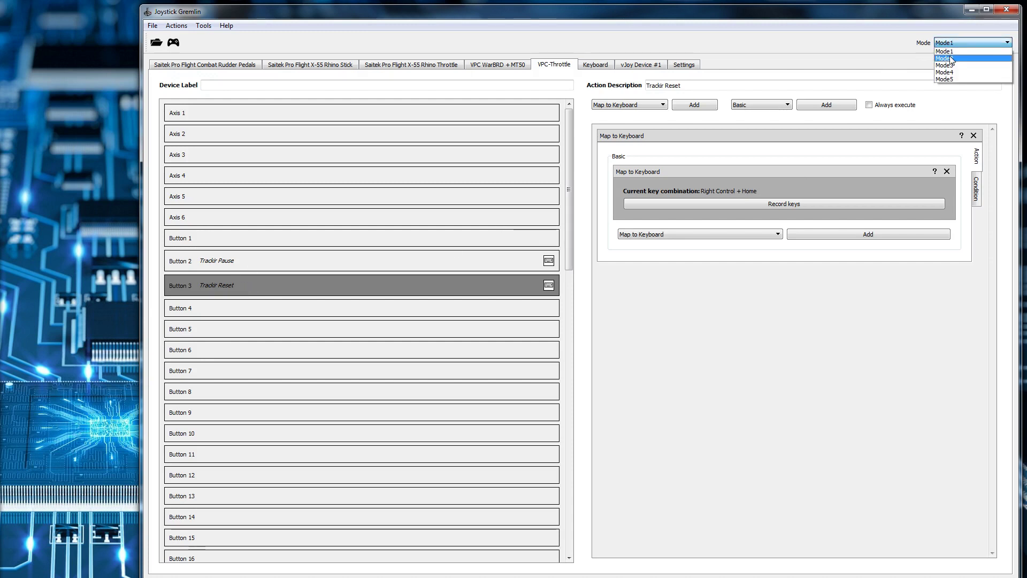
{"action": "left_click", "coordinate": [951, 57]}
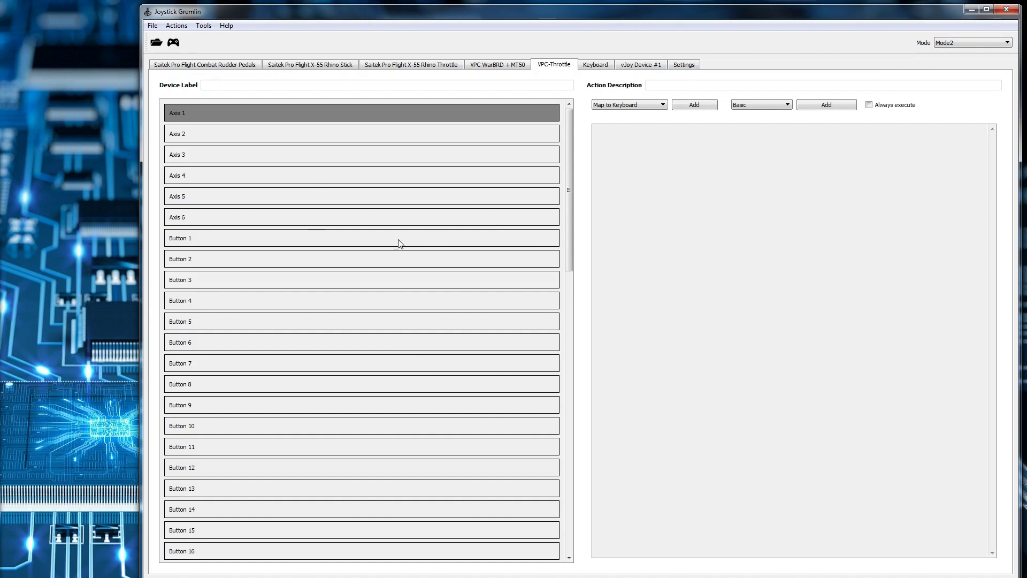
{"action": "left_click", "coordinate": [958, 43]}
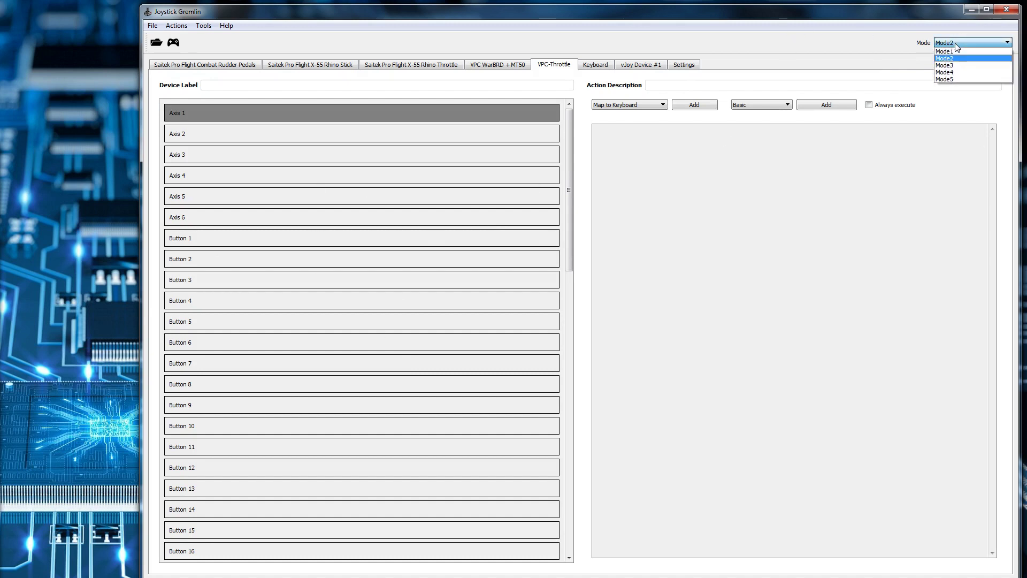
{"action": "left_click", "coordinate": [939, 188]}
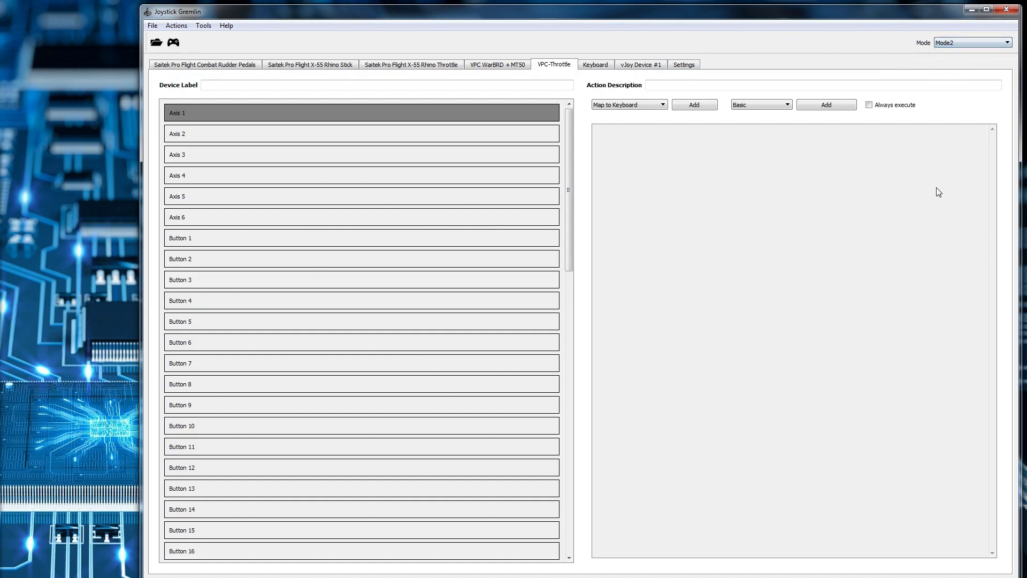
{"action": "left_click", "coordinate": [507, 64]}
{"action": "left_click", "coordinate": [953, 42]}
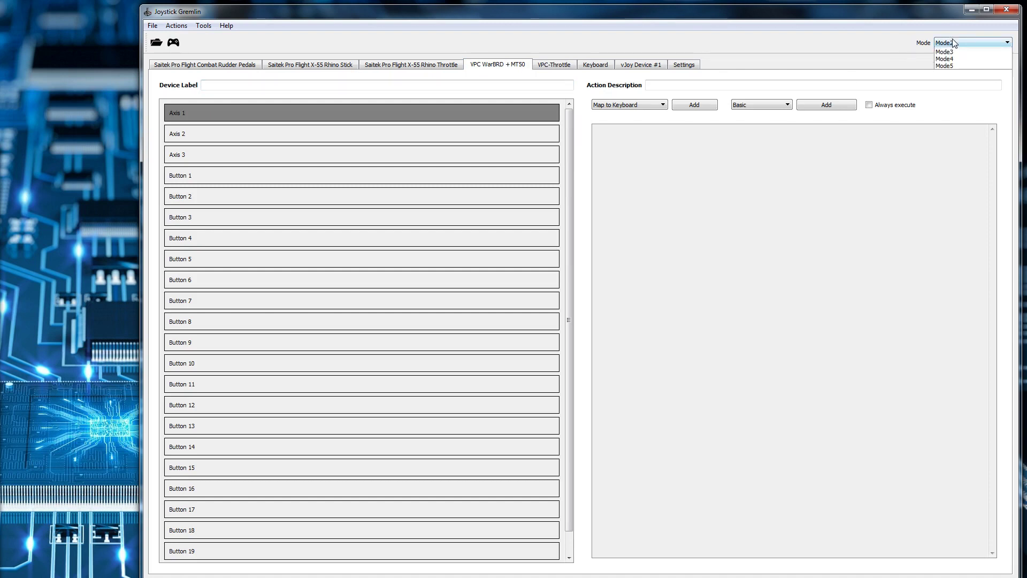
{"action": "left_click", "coordinate": [937, 52]}
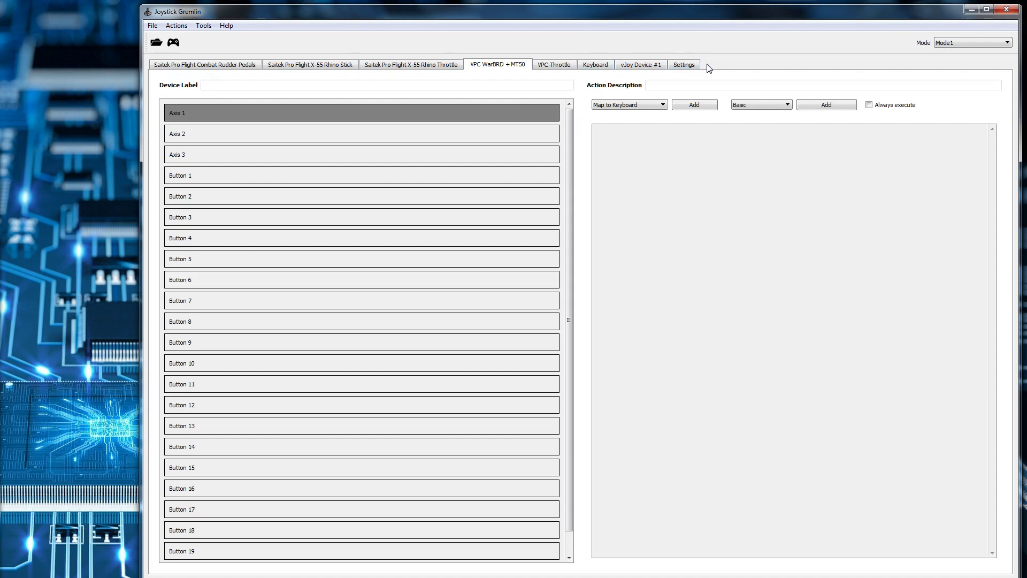
Compare the VPC-Throttle button assignments between Mode1 and Mode2, ending in Mode1.
{"action": "left_click", "coordinate": [555, 66]}
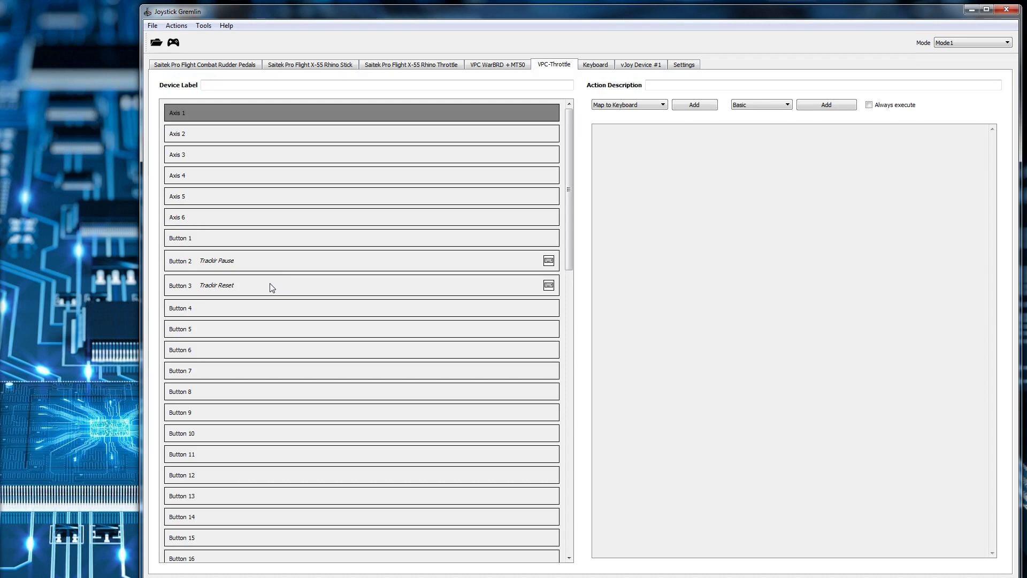
{"action": "left_click", "coordinate": [943, 41]}
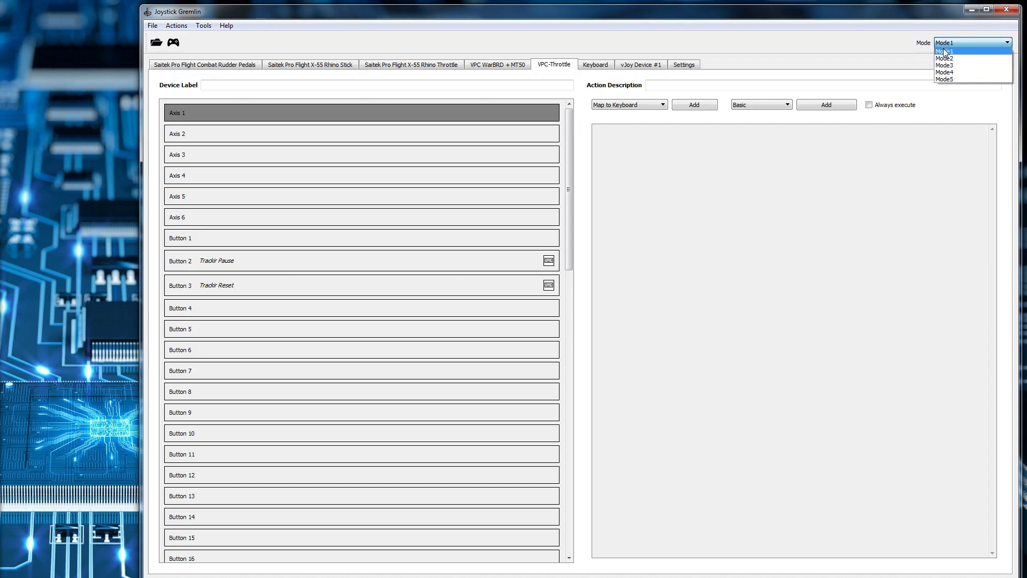
{"action": "left_click", "coordinate": [945, 53]}
{"action": "left_click", "coordinate": [944, 43]}
{"action": "left_click", "coordinate": [946, 60]}
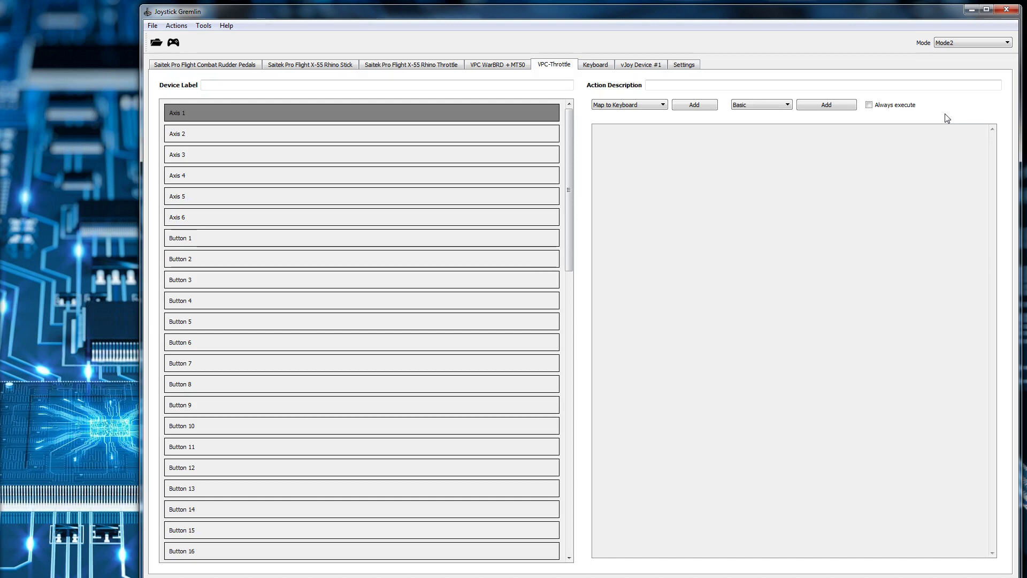
{"action": "left_click", "coordinate": [954, 45]}
{"action": "left_click", "coordinate": [954, 51]}
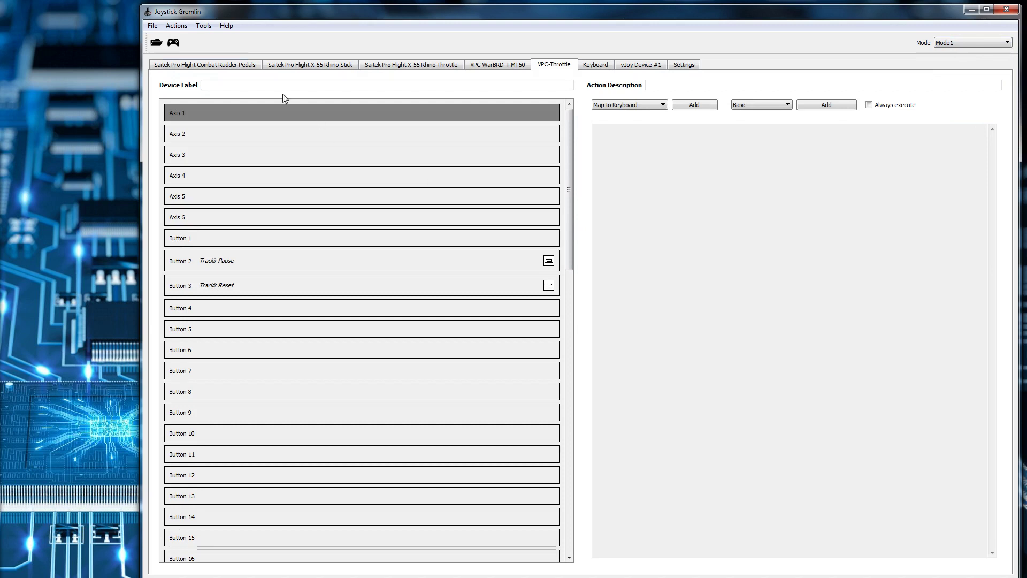
{"action": "left_click", "coordinate": [210, 26]}
{"action": "mouse_move", "coordinate": [226, 25]}
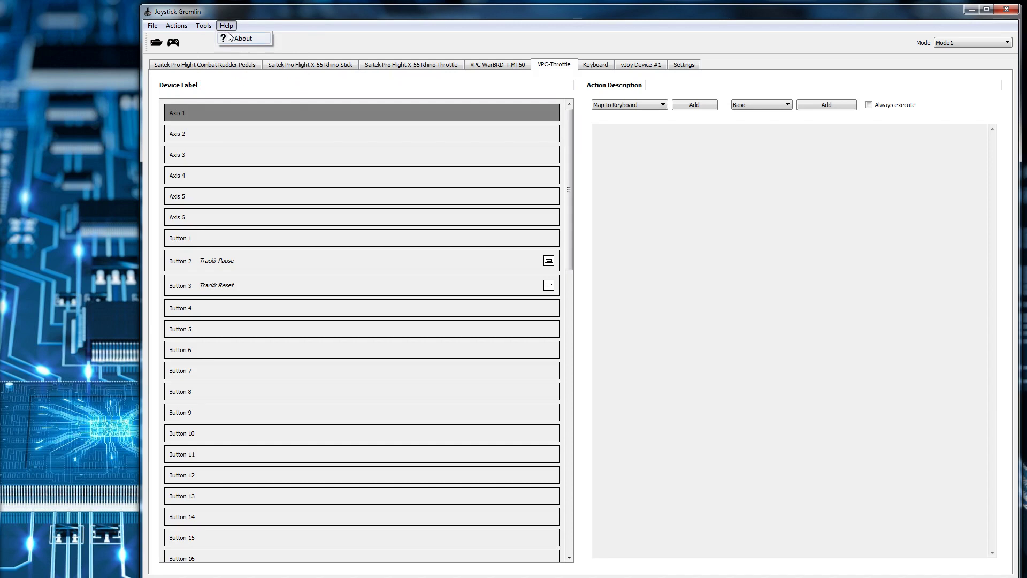
Open the Mode Manager and make Mode1 the parent of Mode2.
{"action": "left_click", "coordinate": [212, 39]}
{"action": "left_click_drag", "start_coordinate": [6, 245], "coordinate": [654, 216]}
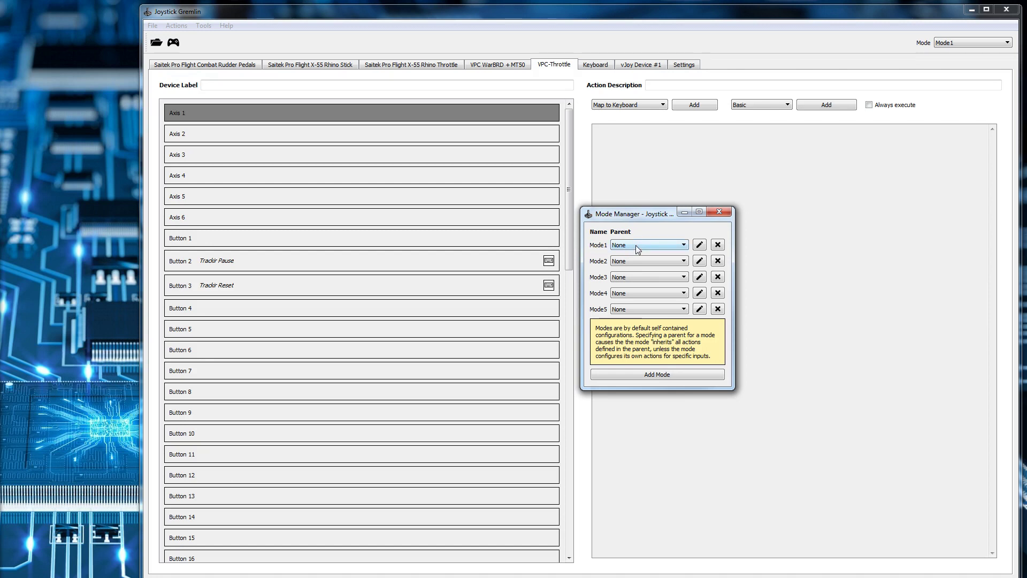
{"action": "left_click", "coordinate": [629, 261]}
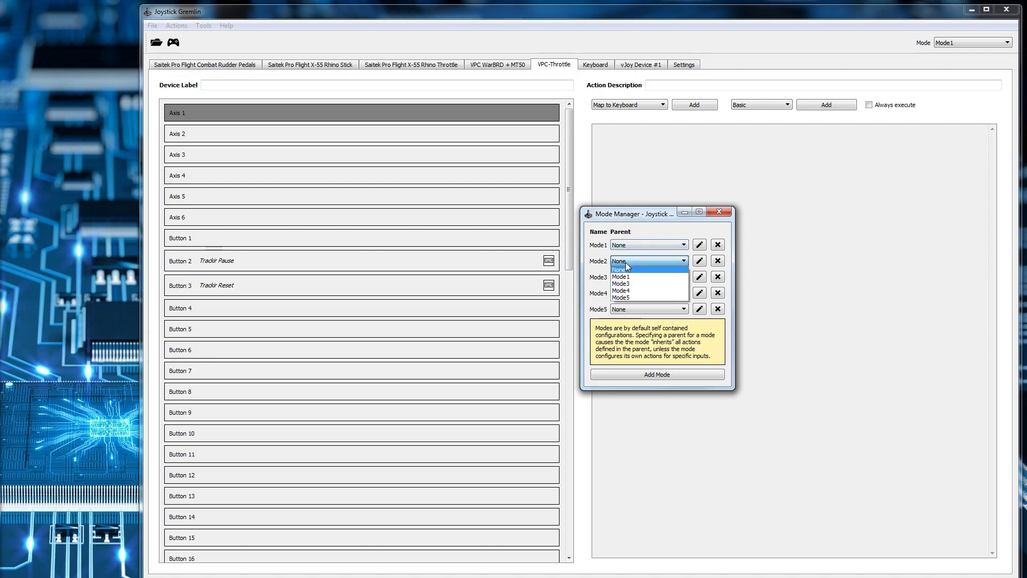
{"action": "left_click", "coordinate": [629, 262]}
{"action": "key", "text": "Down"}
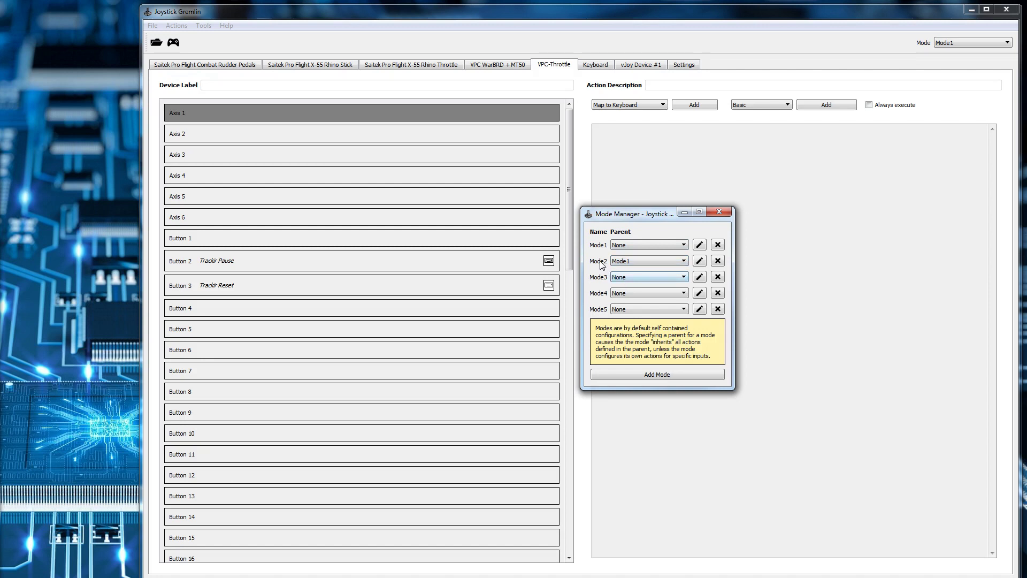
Make Mode1 the parent of Mode3, Mode4 and Mode5, and close the Mode Manager.
{"action": "left_click", "coordinate": [630, 277]}
{"action": "left_click", "coordinate": [634, 293]}
{"action": "left_click", "coordinate": [634, 292]}
{"action": "left_click", "coordinate": [635, 309]}
{"action": "left_click", "coordinate": [635, 309]}
{"action": "left_click", "coordinate": [634, 317]}
{"action": "key", "text": "Down"}
{"action": "left_click", "coordinate": [727, 212]}
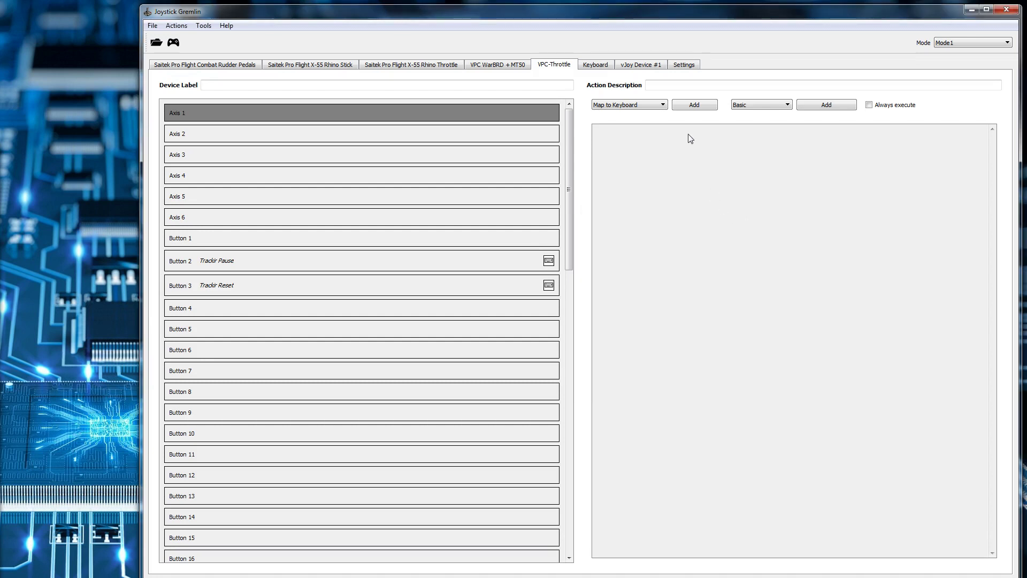
Inspect the VPC-Throttle assignments in Mode5, return to Mode1 and review the list of inherited modes.
{"action": "left_click", "coordinate": [956, 42]}
{"action": "left_click", "coordinate": [952, 87]}
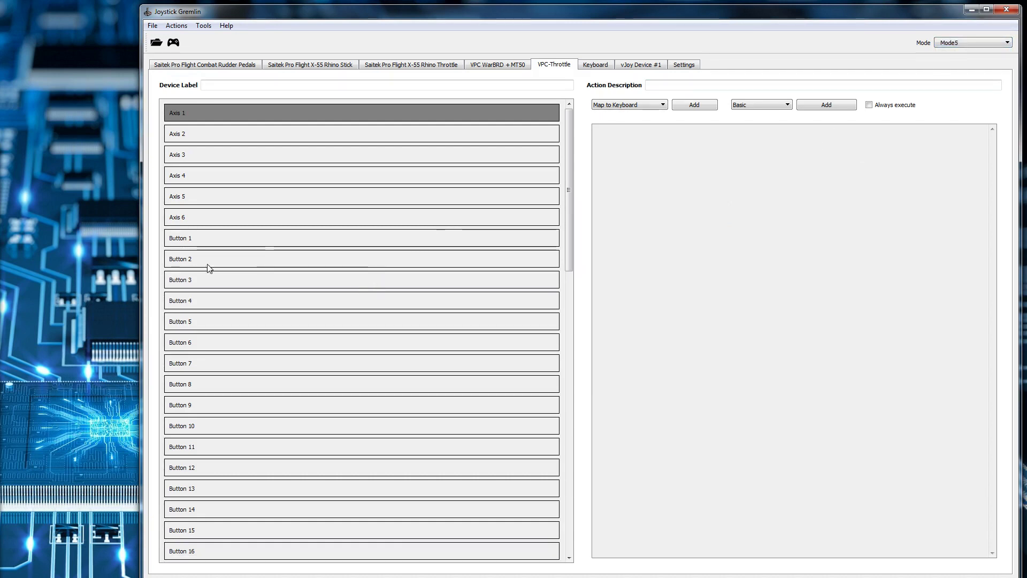
{"action": "left_click", "coordinate": [979, 43]}
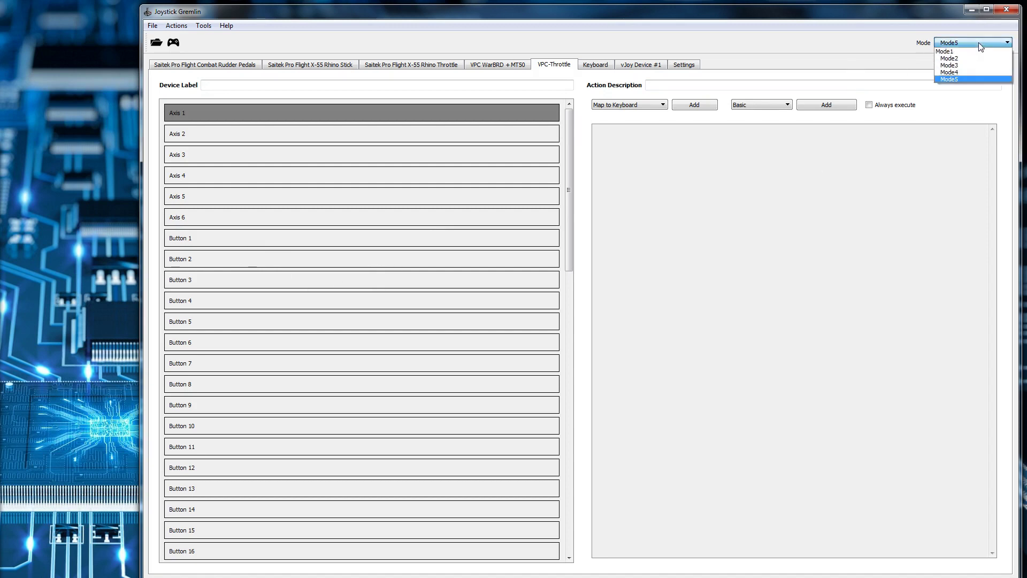
{"action": "left_click", "coordinate": [971, 51]}
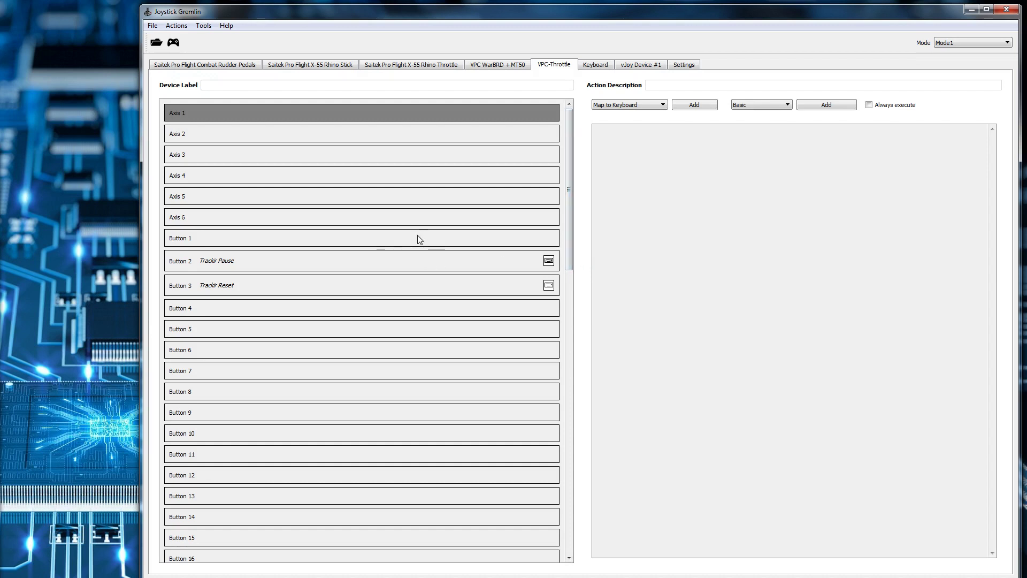
{"action": "left_click", "coordinate": [948, 45]}
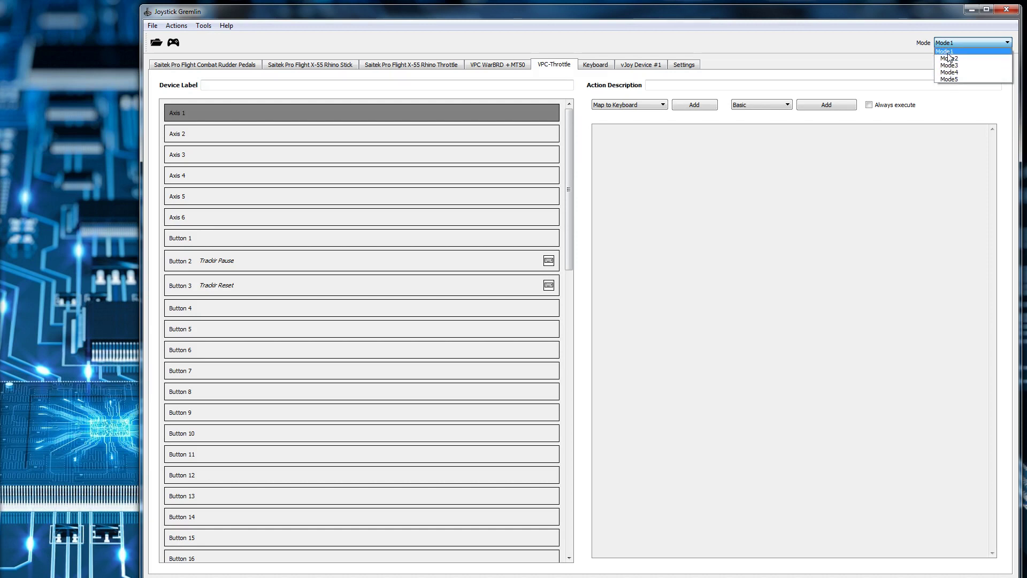
{"action": "left_click", "coordinate": [875, 23]}
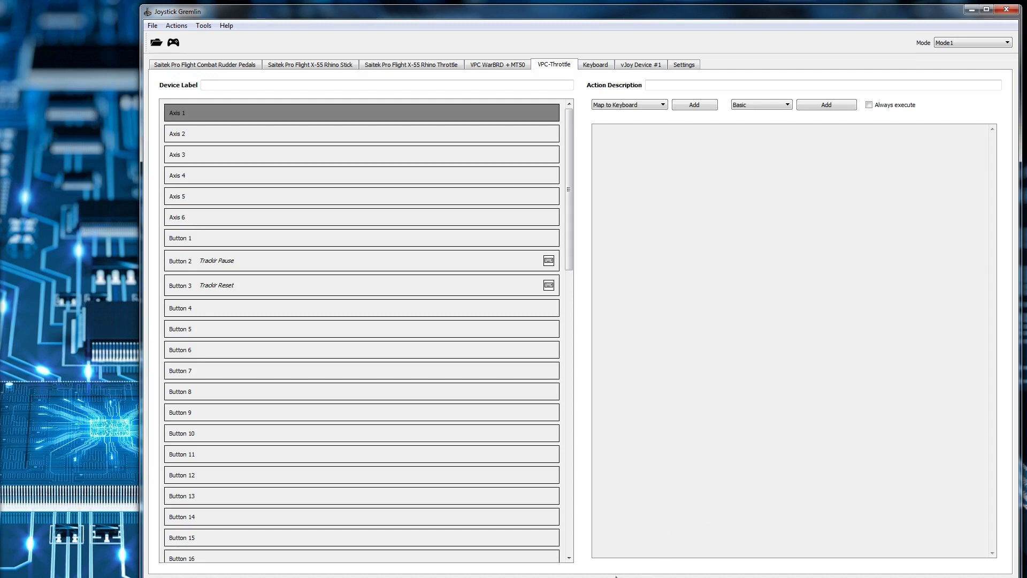
{"action": "left_click", "coordinate": [951, 43]}
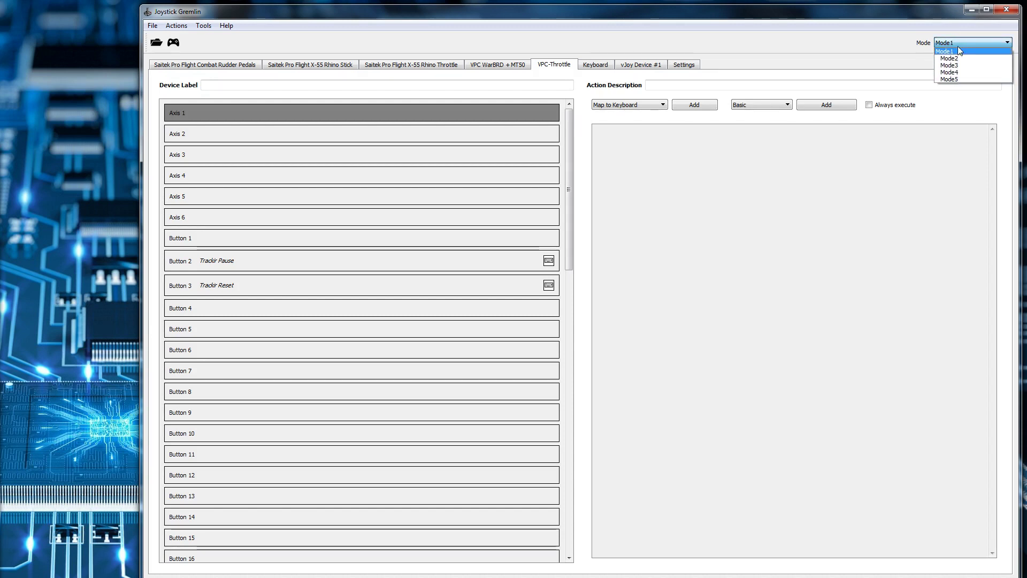
{"action": "left_click", "coordinate": [859, 34]}
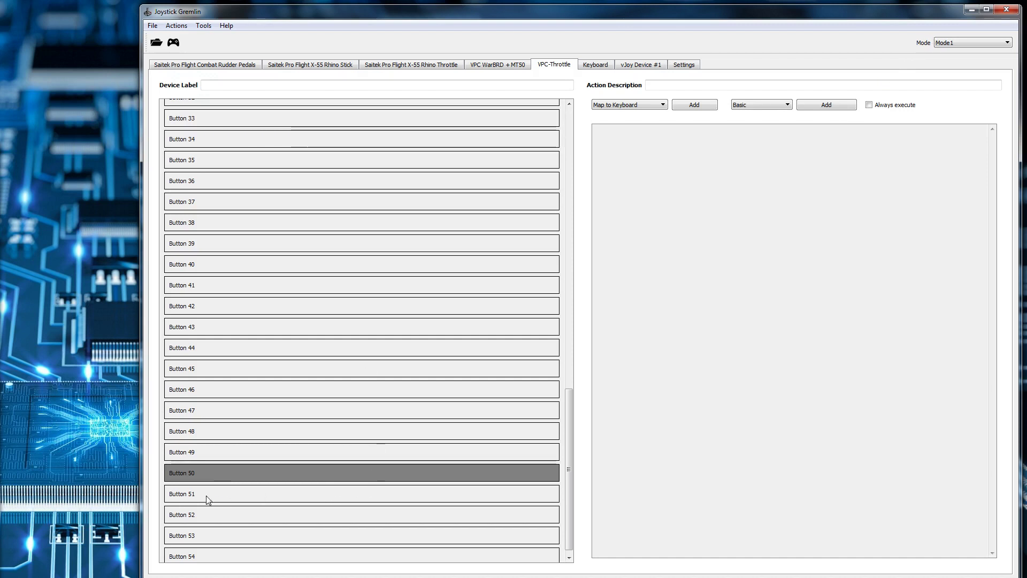
Give the VPC-Throttle's Button 51 in Mode1 a Switch Mode action that targets Mode2.
{"action": "left_click", "coordinate": [556, 501]}
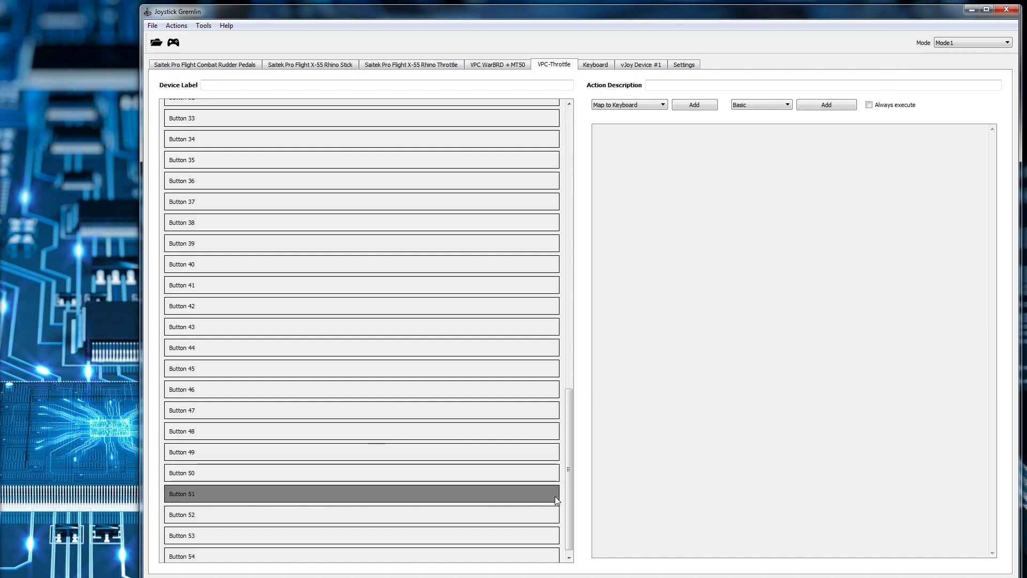
{"action": "left_click", "coordinate": [663, 105]}
{"action": "left_click", "coordinate": [619, 175]}
{"action": "left_click", "coordinate": [694, 105]}
{"action": "left_click", "coordinate": [661, 194]}
{"action": "left_click", "coordinate": [660, 211]}
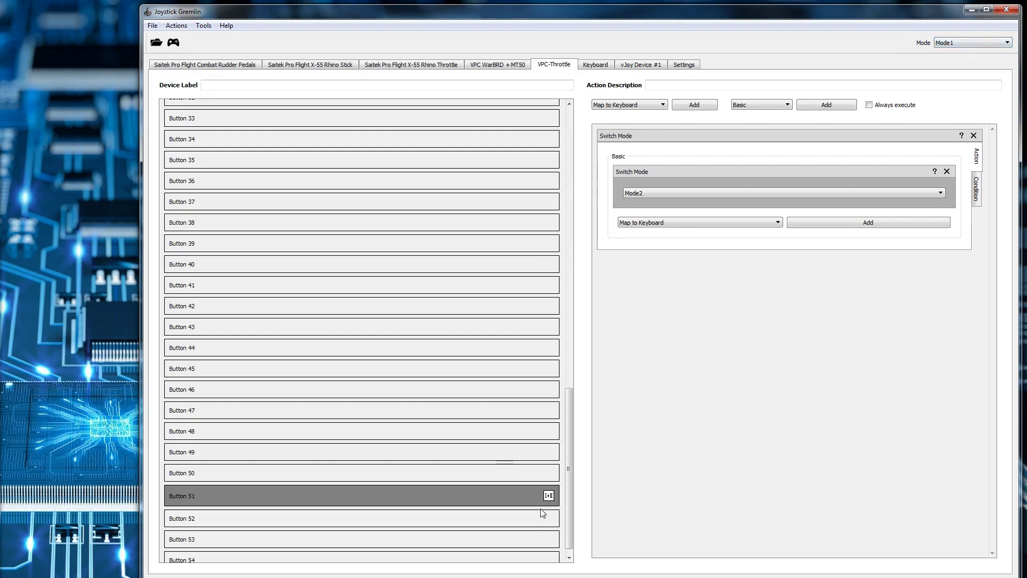
Change the edited mode to Mode2 and give Button 50 a Switch Mode action that targets Mode1.
{"action": "left_click", "coordinate": [964, 40]}
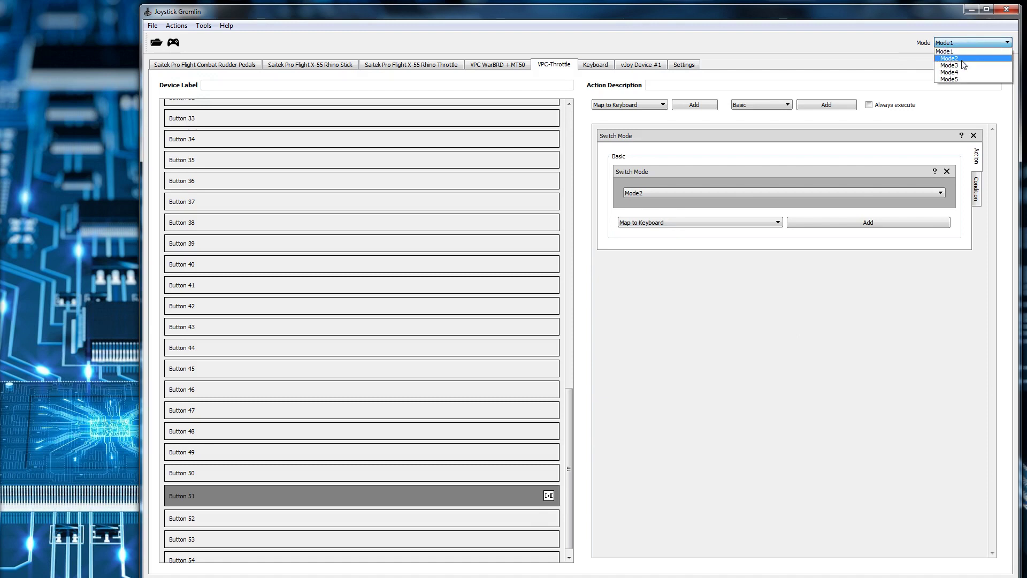
{"action": "left_click", "coordinate": [963, 63]}
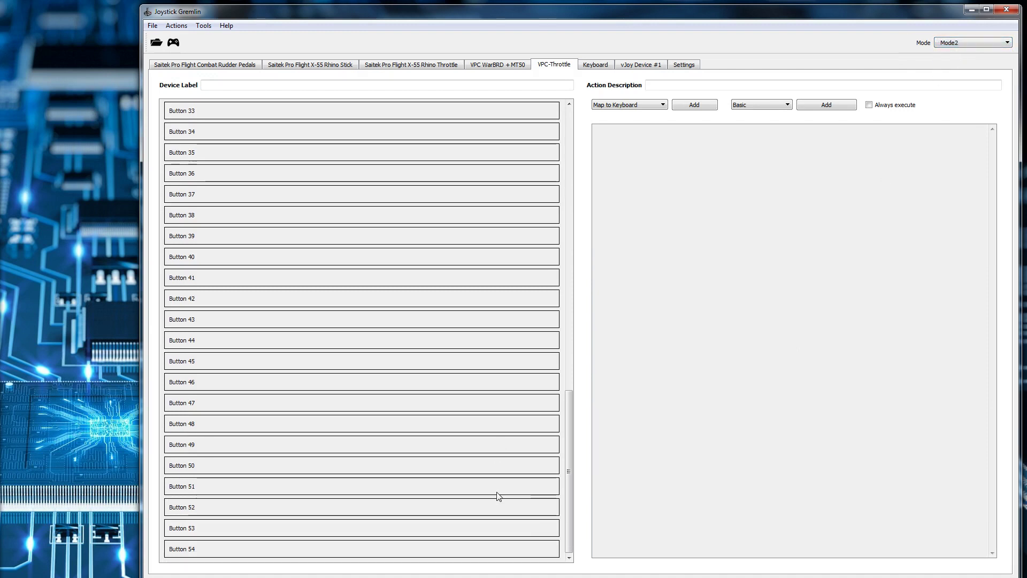
{"action": "left_click", "coordinate": [505, 465]}
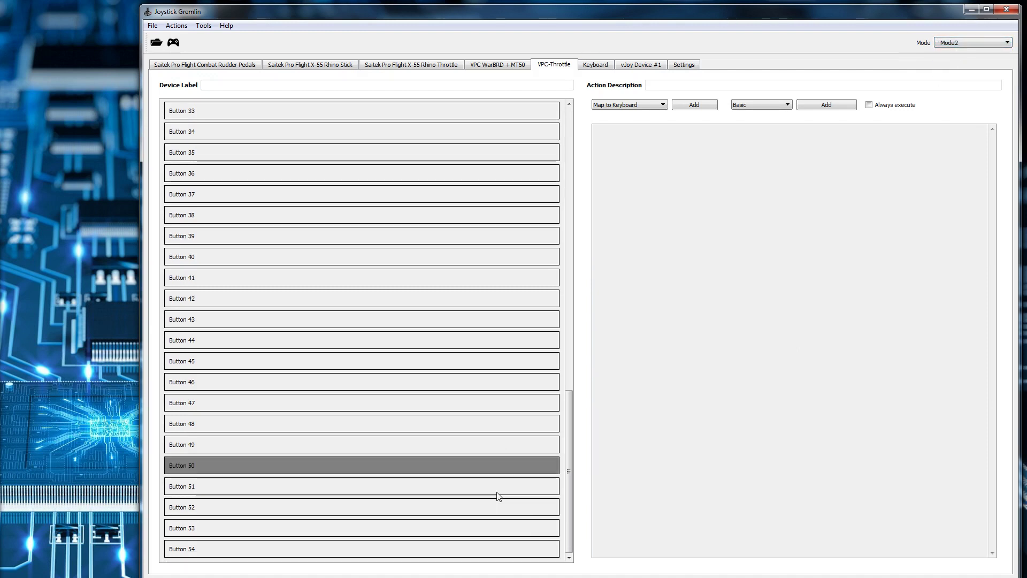
{"action": "left_click", "coordinate": [663, 105]}
{"action": "left_click", "coordinate": [631, 176]}
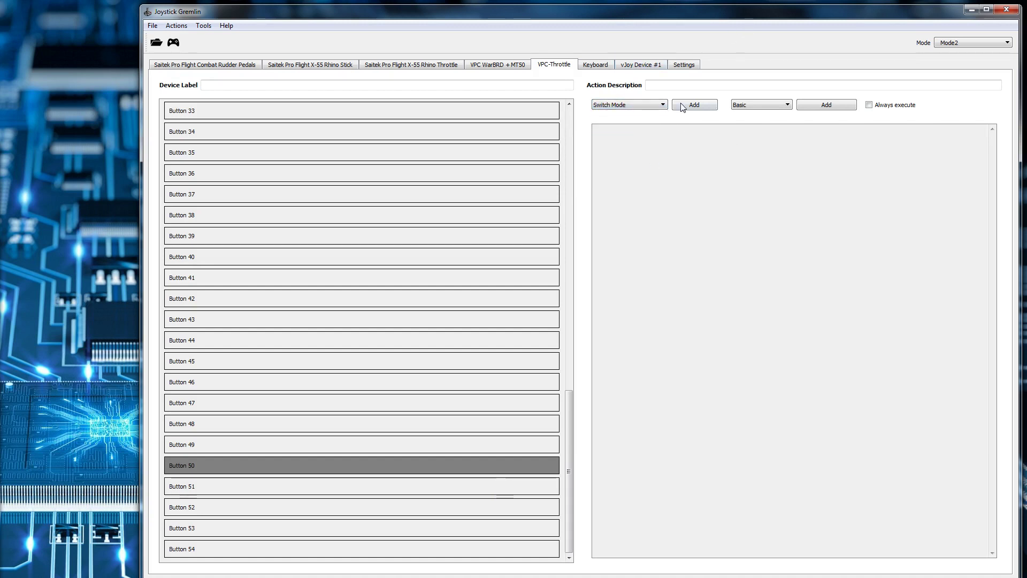
{"action": "left_click", "coordinate": [686, 105]}
{"action": "left_click", "coordinate": [652, 192]}
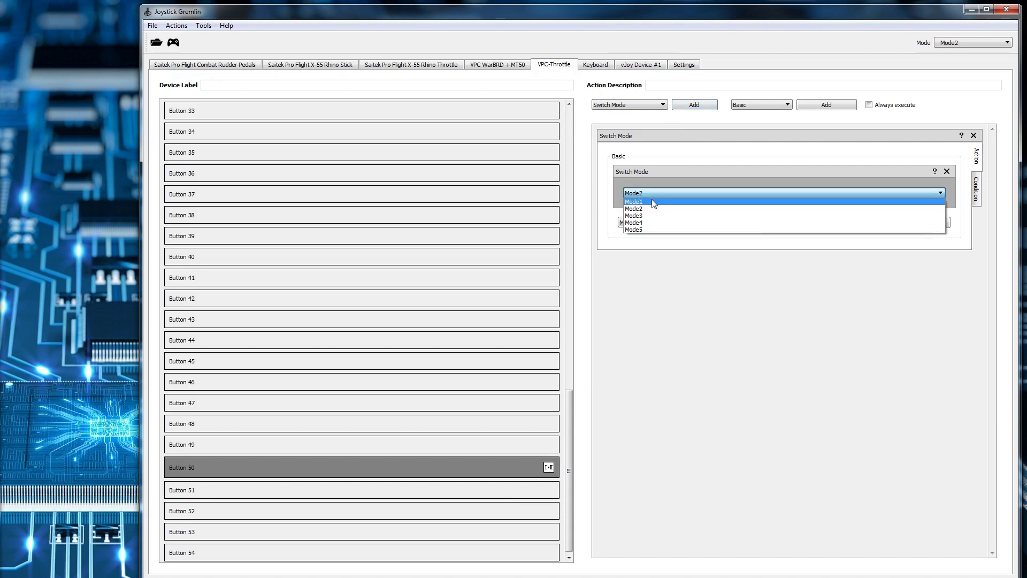
{"action": "left_click", "coordinate": [652, 200]}
Give Button 52 in Mode2 a Switch Mode action that targets Mode3.
{"action": "left_click", "coordinate": [518, 480]}
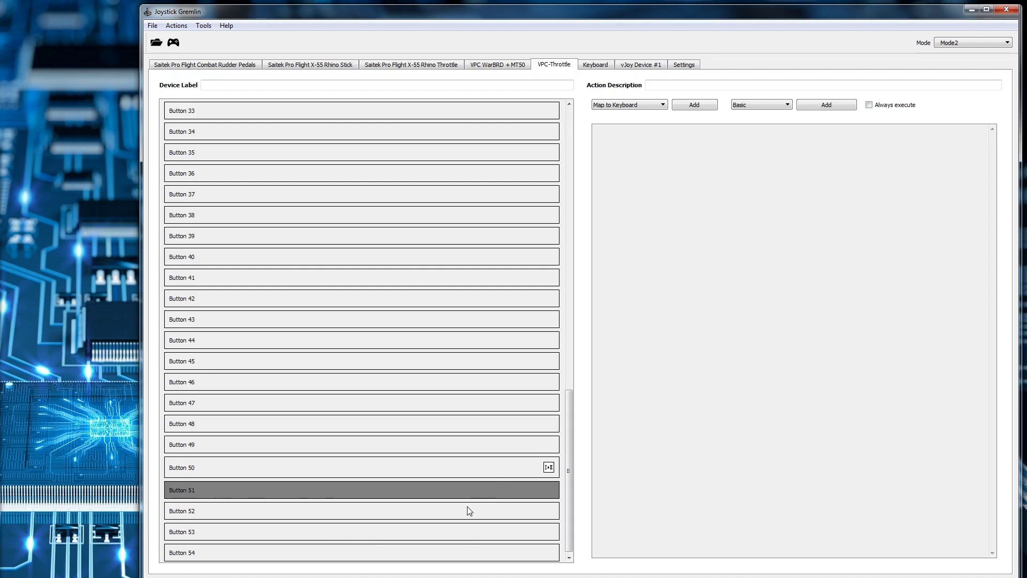
{"action": "left_click", "coordinate": [420, 518]}
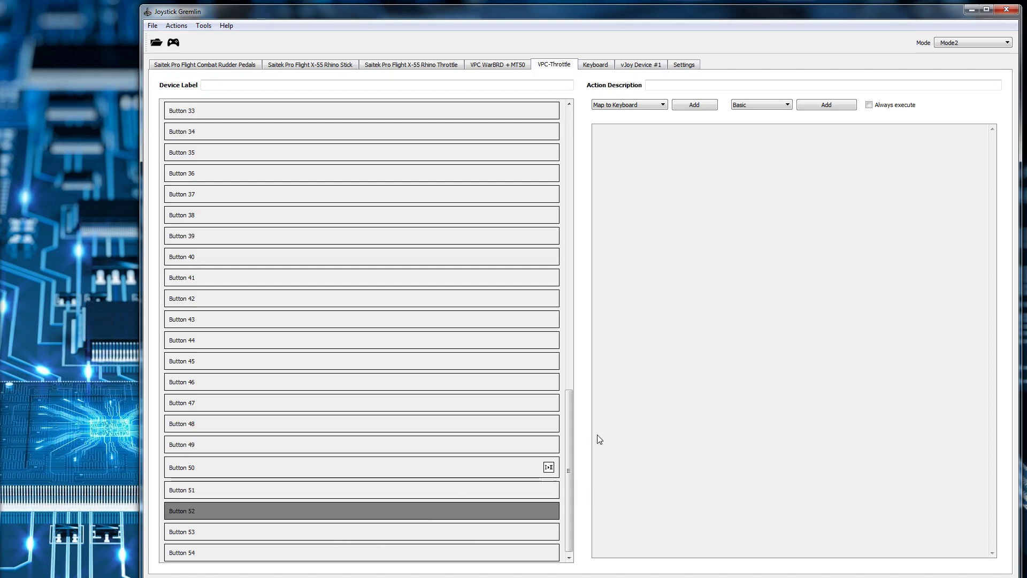
{"action": "left_click", "coordinate": [654, 107]}
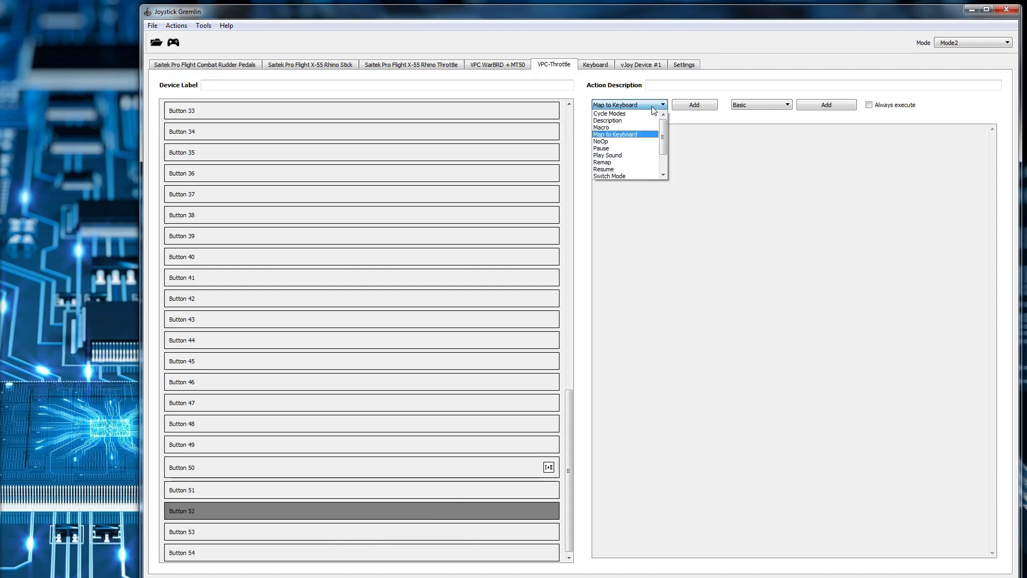
{"action": "left_click", "coordinate": [626, 173]}
{"action": "left_click", "coordinate": [716, 103]}
{"action": "left_click", "coordinate": [668, 193]}
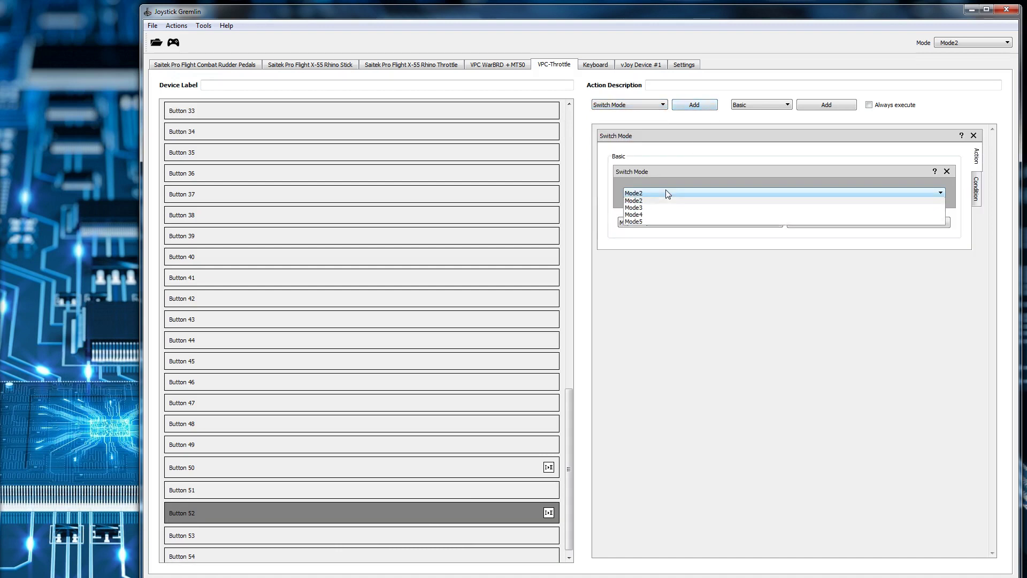
{"action": "left_click", "coordinate": [665, 216]}
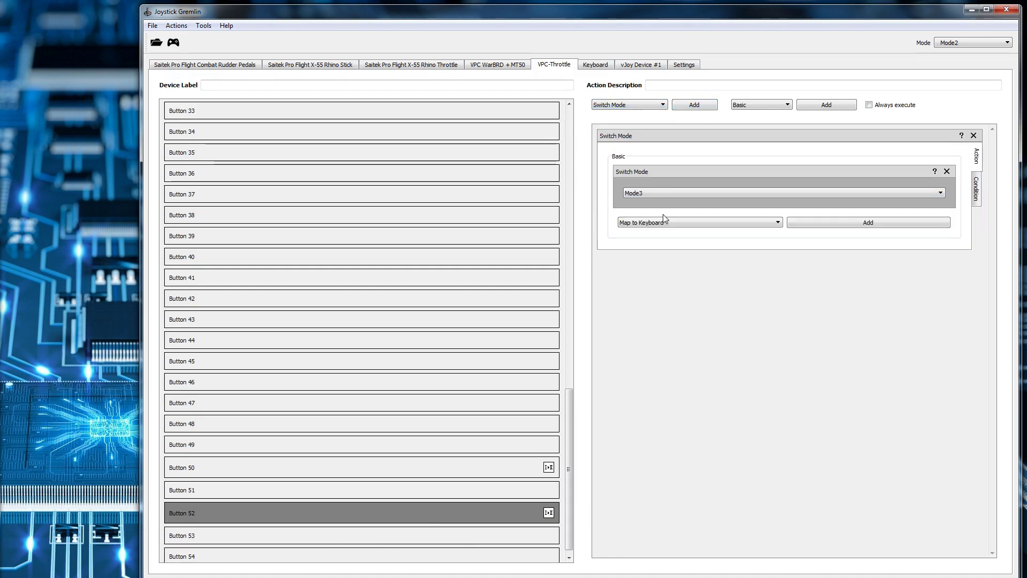
Change the edited mode to Mode3 and give Button 51 a Switch Mode action that targets Mode2.
{"action": "left_click", "coordinate": [962, 41]}
{"action": "left_click", "coordinate": [957, 71]}
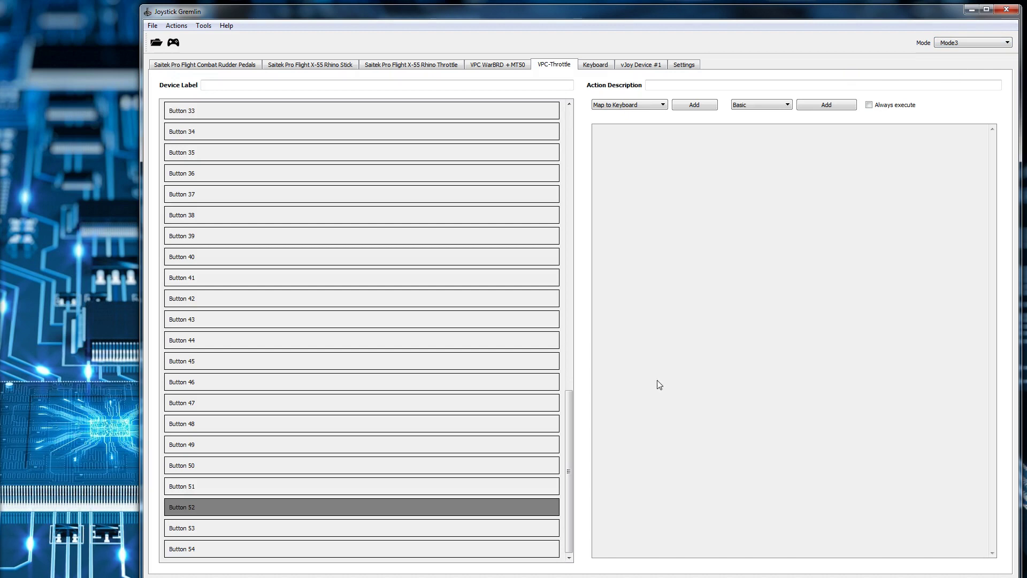
{"action": "left_click", "coordinate": [522, 486]}
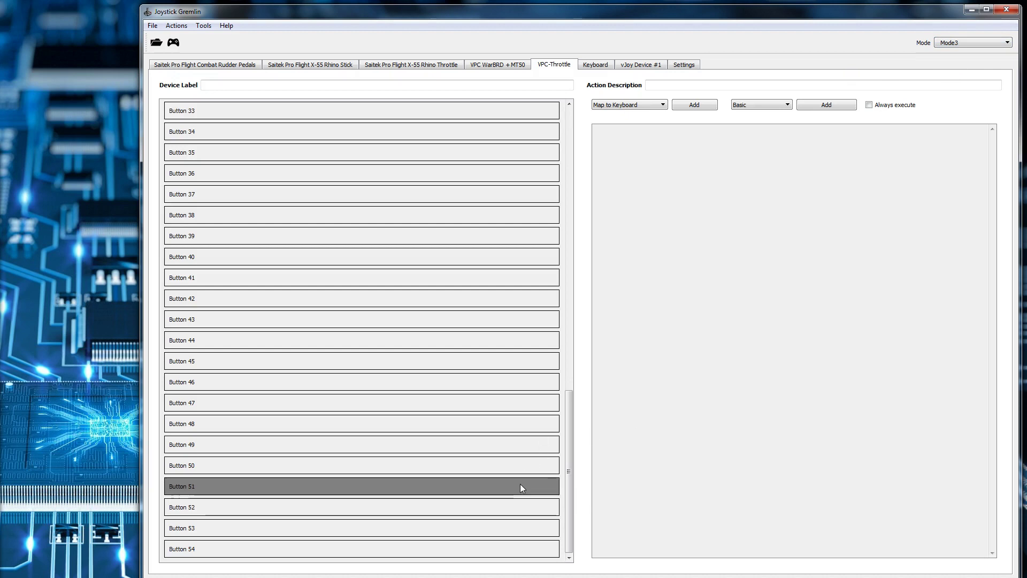
{"action": "left_click", "coordinate": [663, 105]}
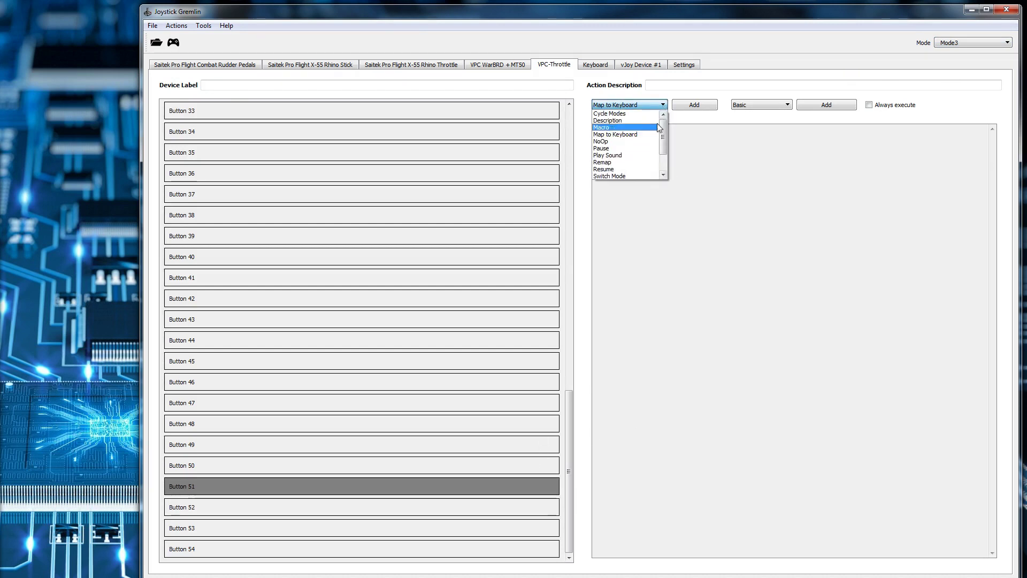
{"action": "left_click", "coordinate": [630, 174]}
{"action": "left_click", "coordinate": [696, 110]}
{"action": "left_click", "coordinate": [654, 195]}
{"action": "left_click", "coordinate": [655, 207]}
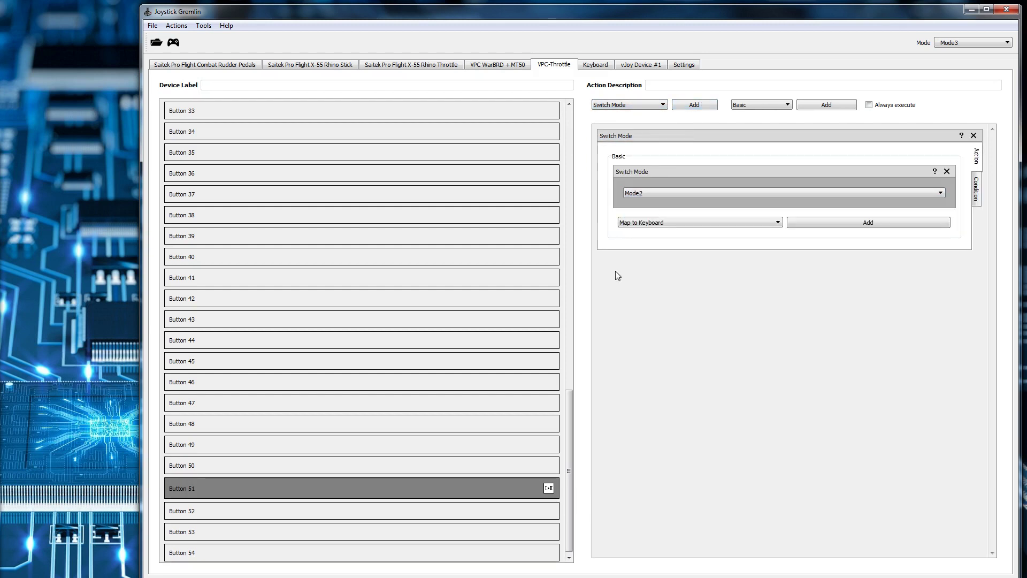
Give Button 53 in Mode3 a Switch Mode action that targets Mode4.
{"action": "left_click", "coordinate": [511, 511]}
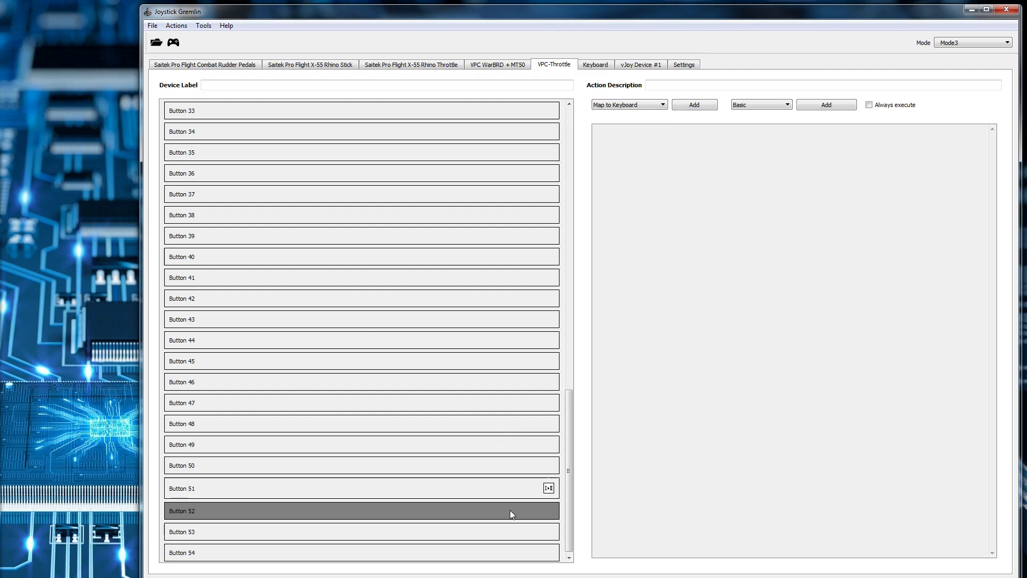
{"action": "left_click", "coordinate": [527, 533]}
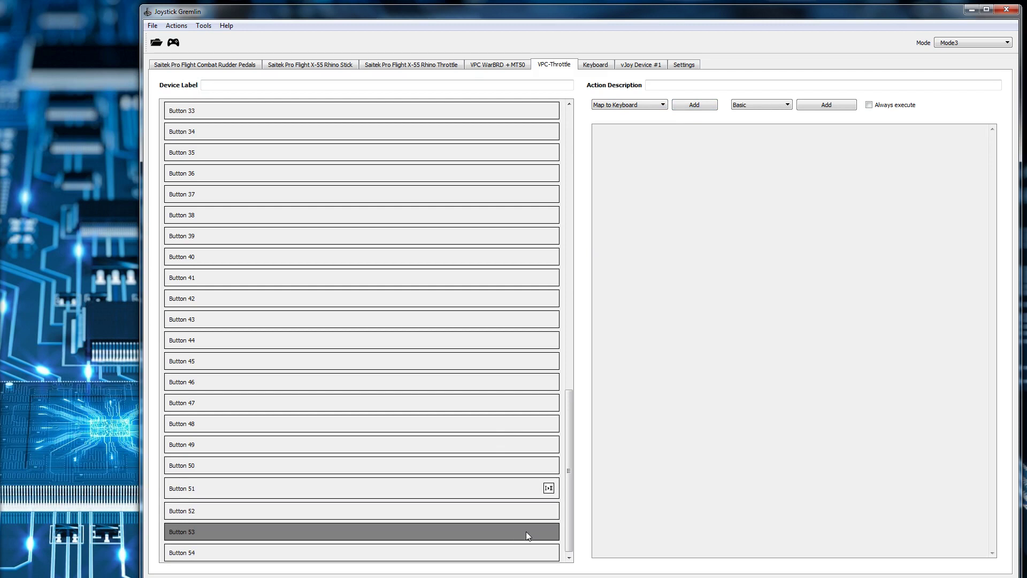
{"action": "left_click", "coordinate": [664, 106]}
{"action": "left_click", "coordinate": [622, 174]}
{"action": "left_click", "coordinate": [694, 105]}
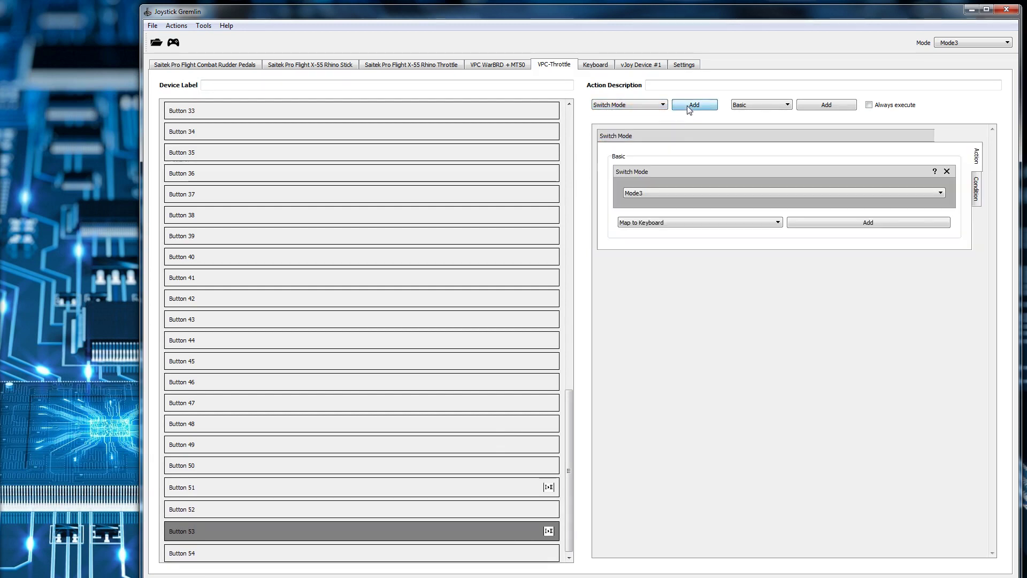
{"action": "left_click", "coordinate": [649, 191]}
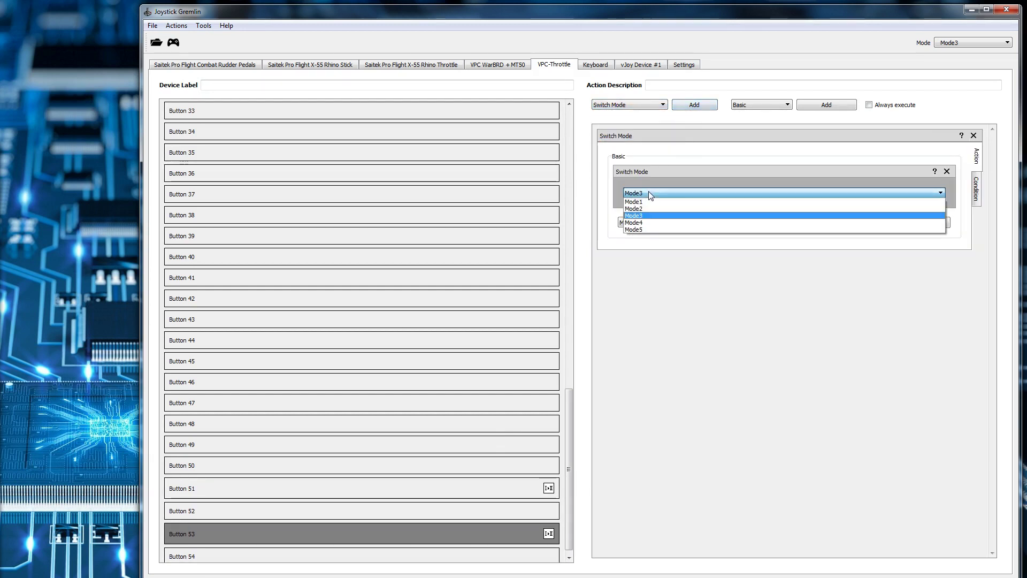
{"action": "left_click", "coordinate": [648, 223]}
{"action": "scroll", "coordinate": [572, 416], "scroll_direction": "down", "scroll_amount": 1}
Change the edited mode to Mode4 and give Button 52 a Switch Mode action that targets Mode3.
{"action": "left_click", "coordinate": [950, 43]}
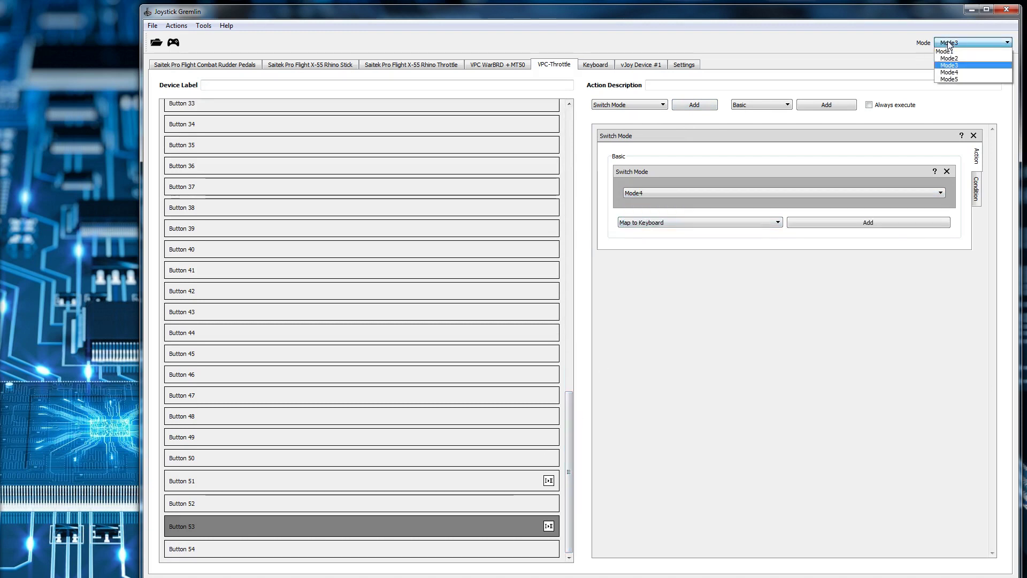
{"action": "left_click", "coordinate": [950, 72]}
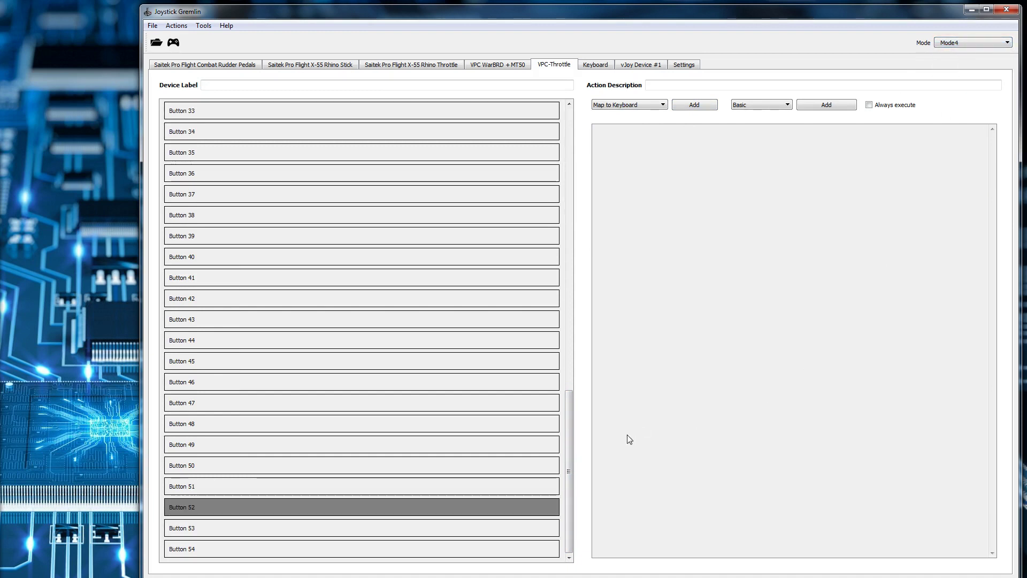
{"action": "left_click", "coordinate": [658, 106]}
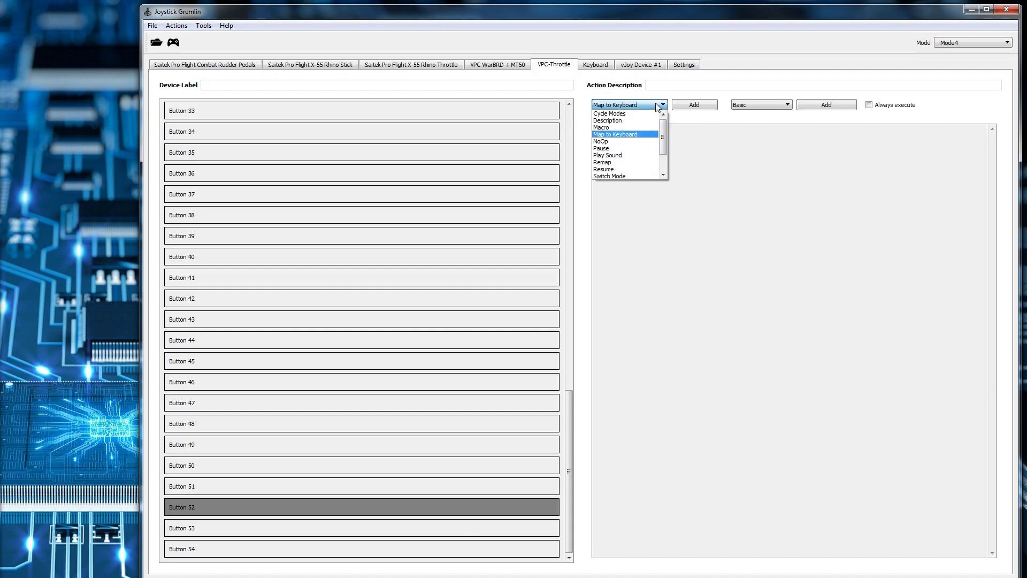
{"action": "left_click", "coordinate": [631, 177]}
{"action": "left_click", "coordinate": [695, 104]}
{"action": "left_click", "coordinate": [673, 191]}
{"action": "left_click", "coordinate": [661, 215]}
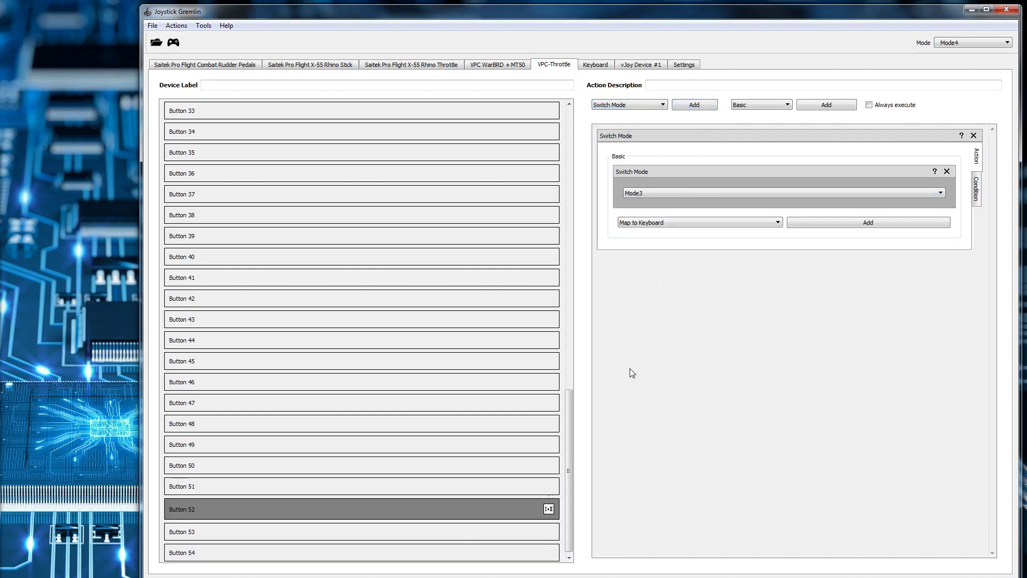
Select Button 54 of the VPC-Throttle in Mode4.
{"action": "key", "text": "Down"}
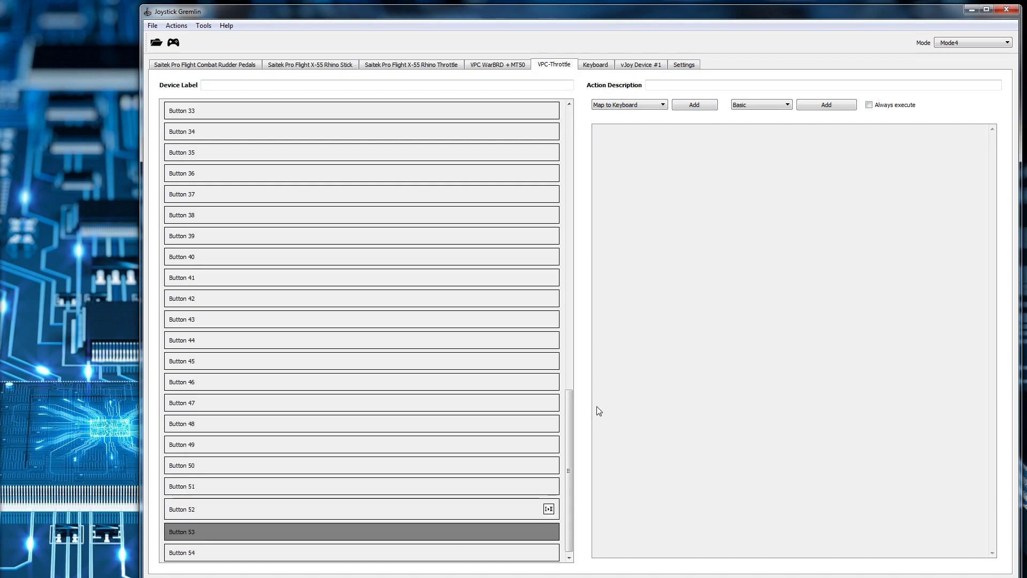
{"action": "key", "text": "Down"}
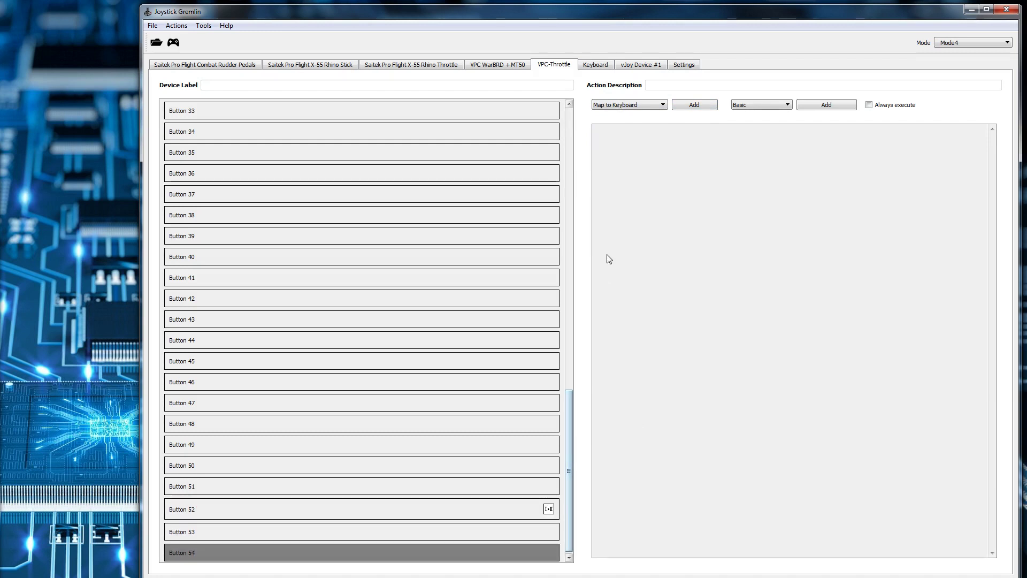
{"action": "left_click", "coordinate": [688, 105]}
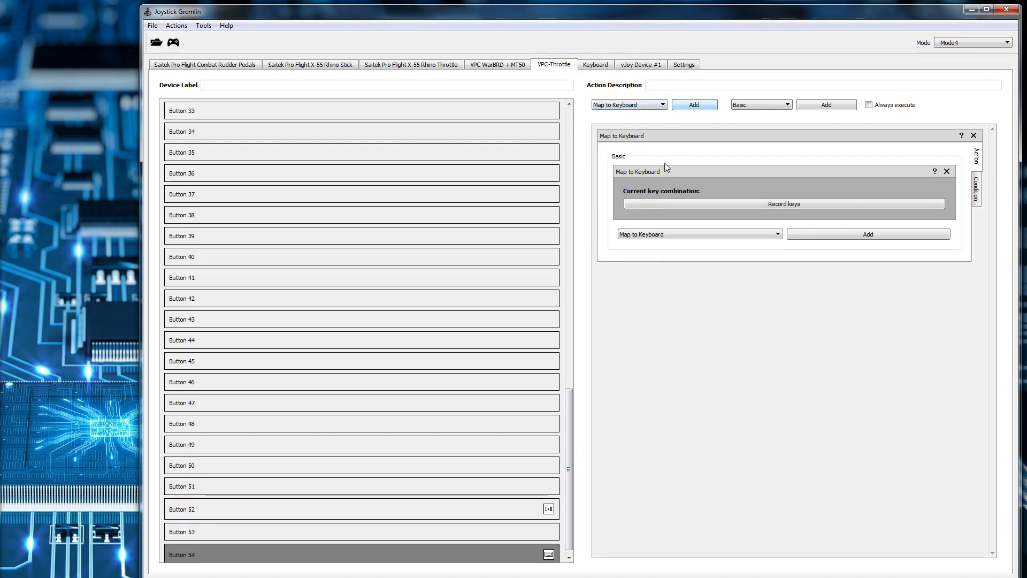
{"action": "left_click", "coordinate": [653, 203]}
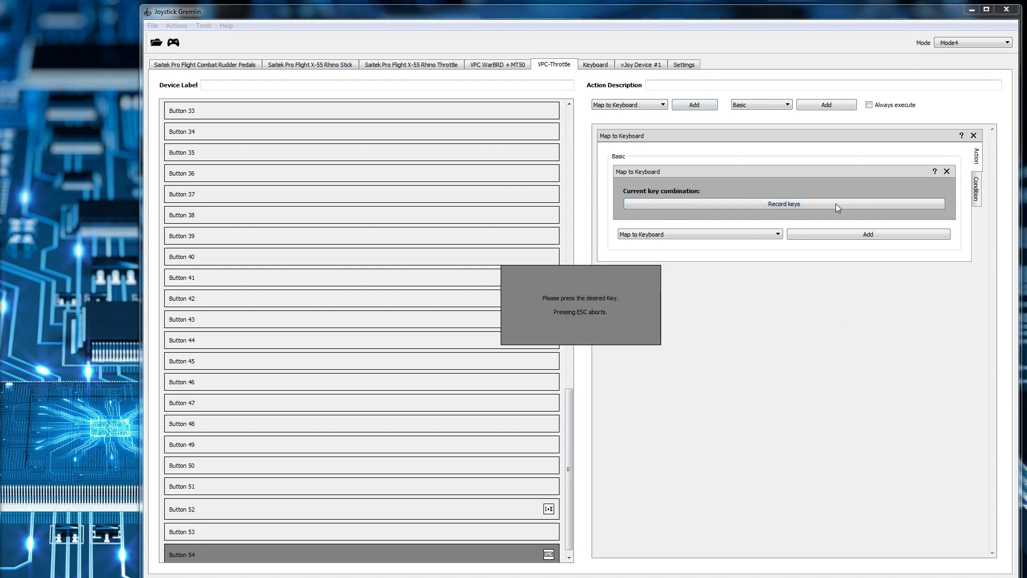
{"action": "key", "text": "Escape"}
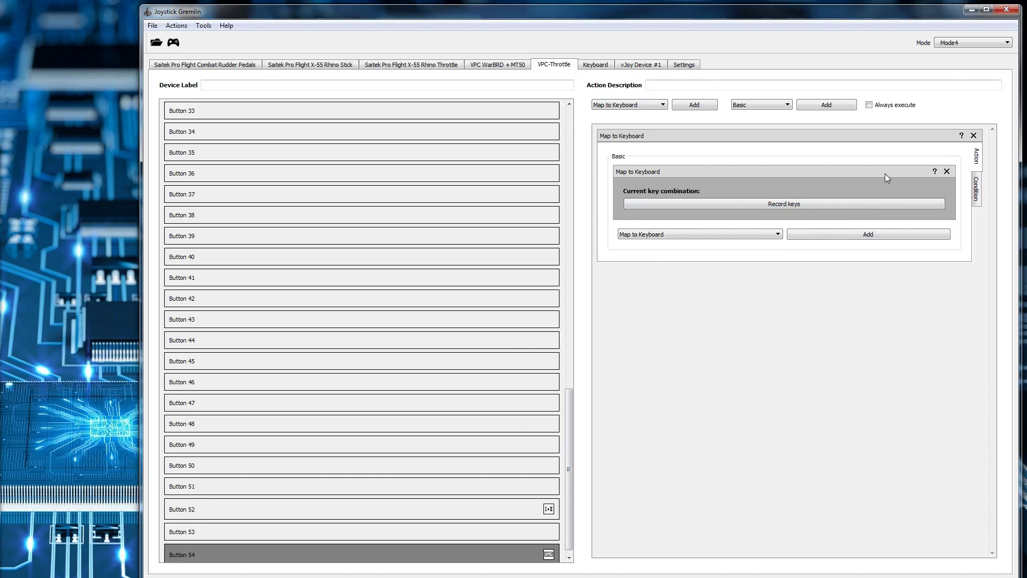
{"action": "left_click", "coordinate": [974, 136]}
Give Button 54 in Mode4 a Switch Mode action that targets Mode5.
{"action": "left_click", "coordinate": [662, 105]}
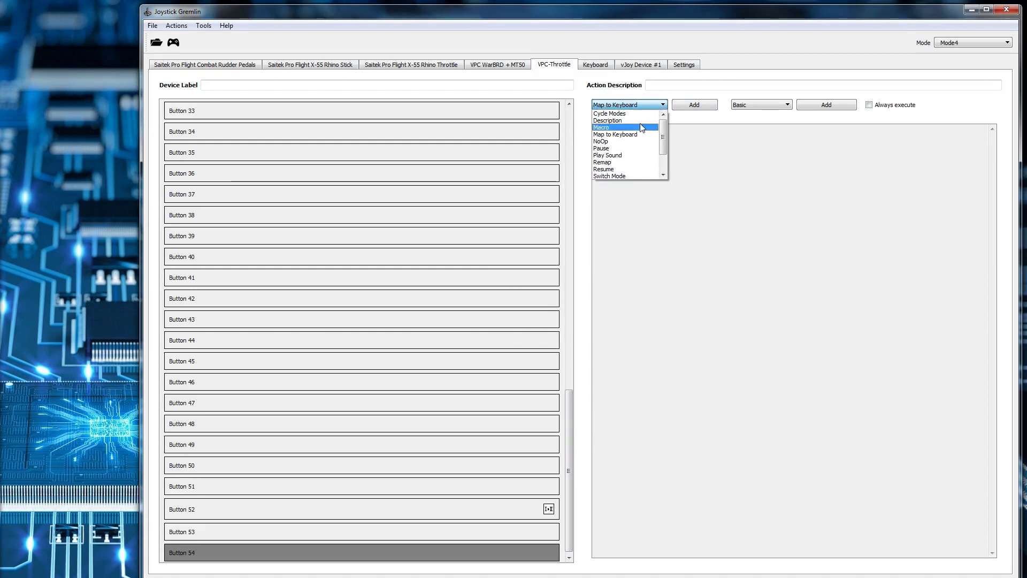
{"action": "left_click", "coordinate": [624, 176]}
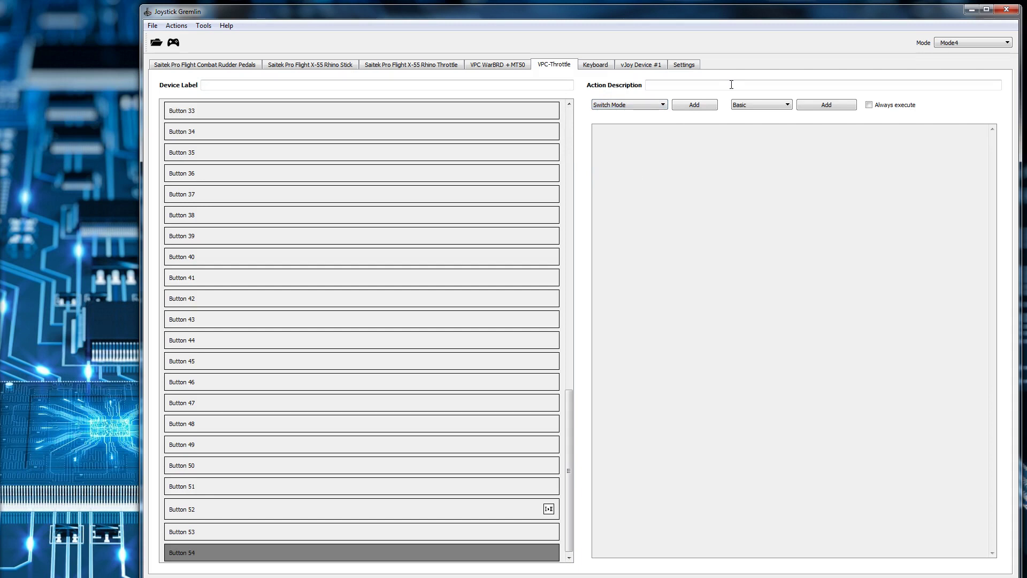
{"action": "left_click", "coordinate": [709, 106]}
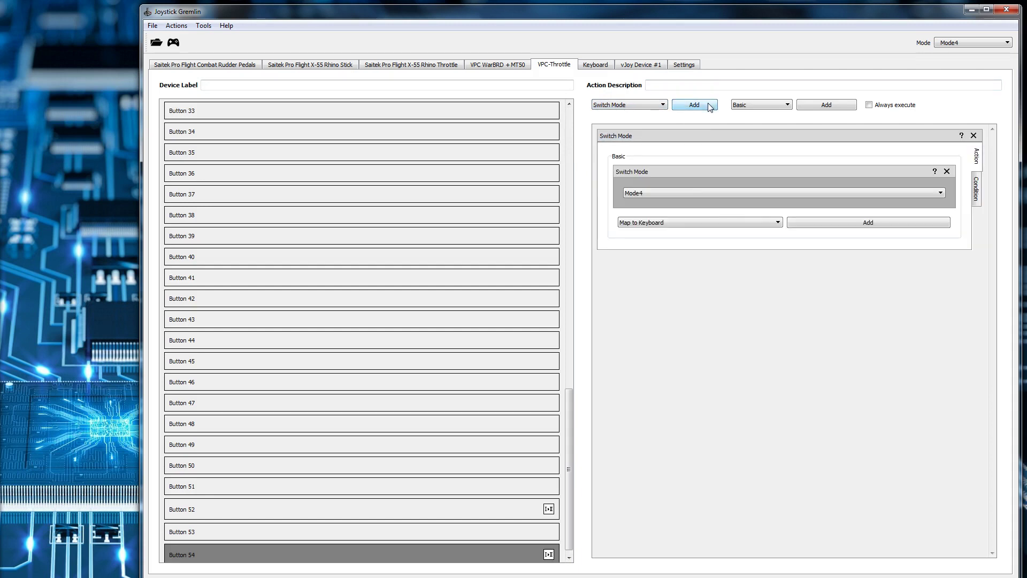
{"action": "left_click", "coordinate": [687, 192]}
{"action": "left_click", "coordinate": [660, 232]}
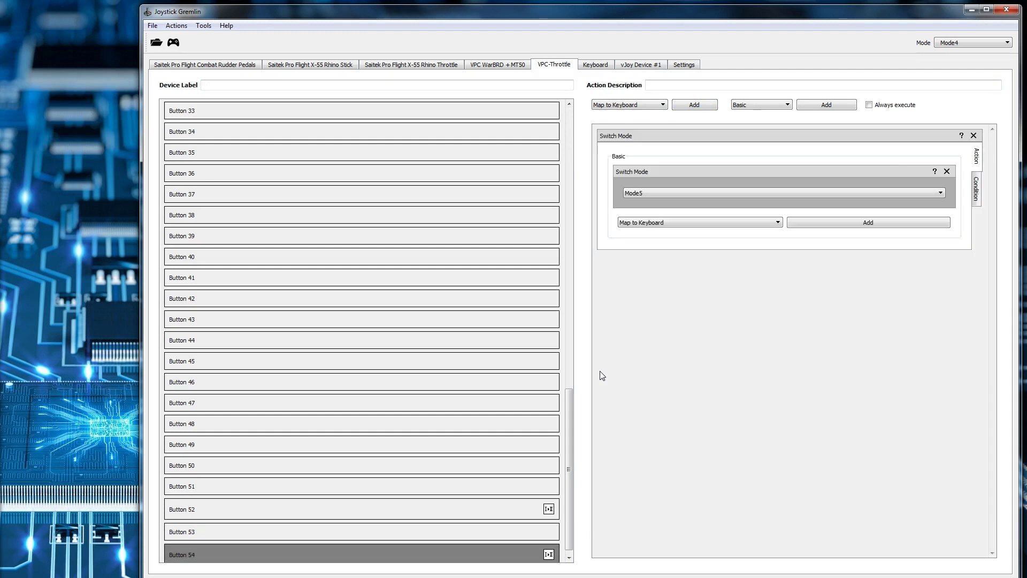
Change the edited mode to Mode5 and give Button 53 a Switch Mode action that targets Mode4.
{"action": "left_click", "coordinate": [961, 41]}
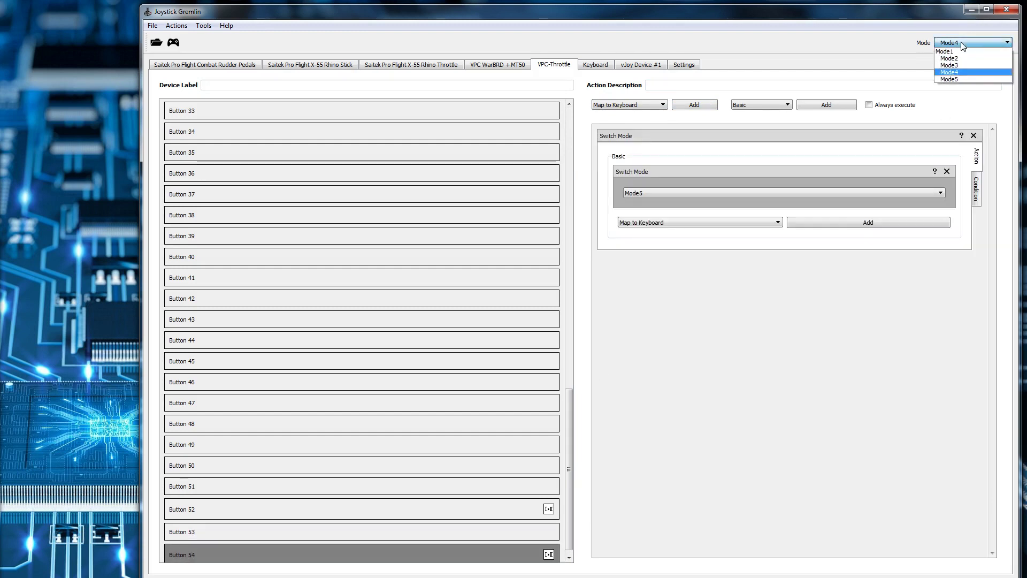
{"action": "left_click", "coordinate": [958, 80]}
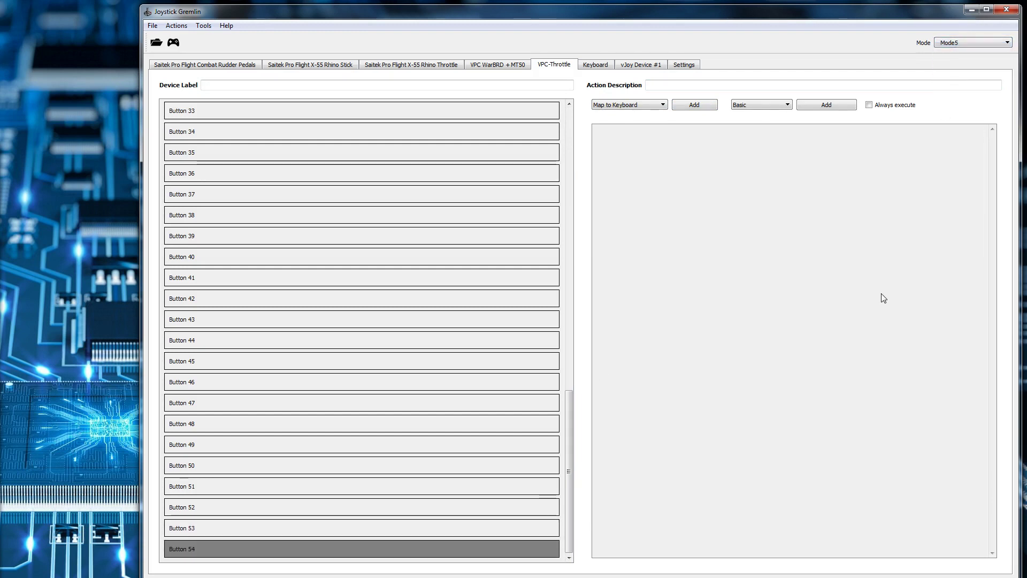
{"action": "left_click", "coordinate": [497, 530]}
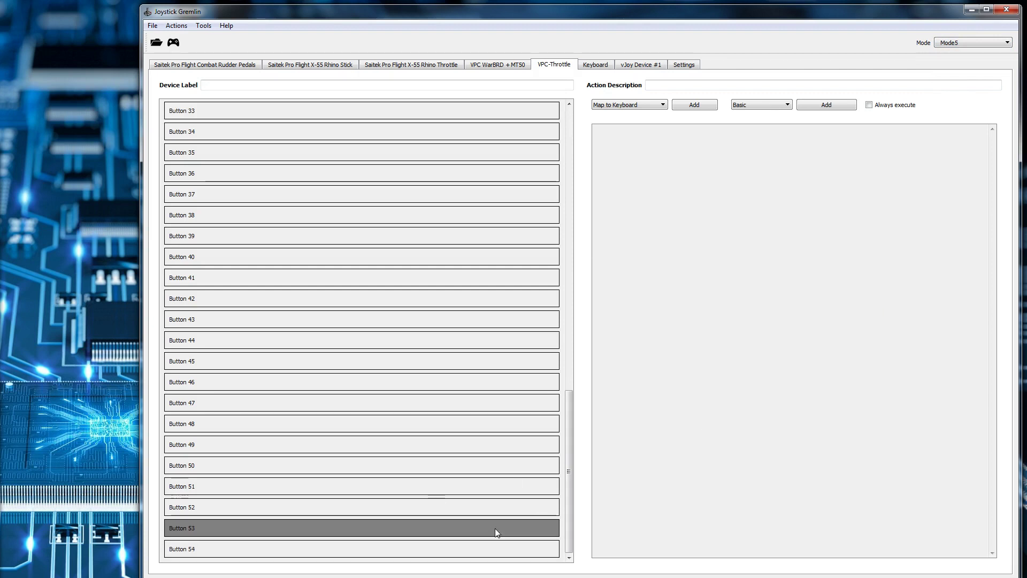
{"action": "left_click", "coordinate": [663, 106]}
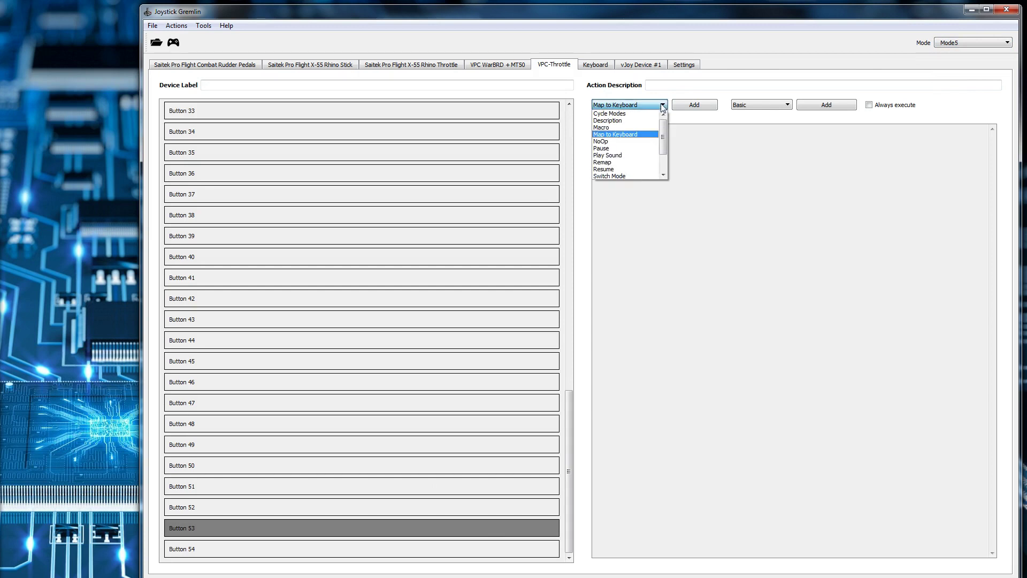
{"action": "left_click", "coordinate": [642, 173]}
{"action": "left_click", "coordinate": [704, 107]}
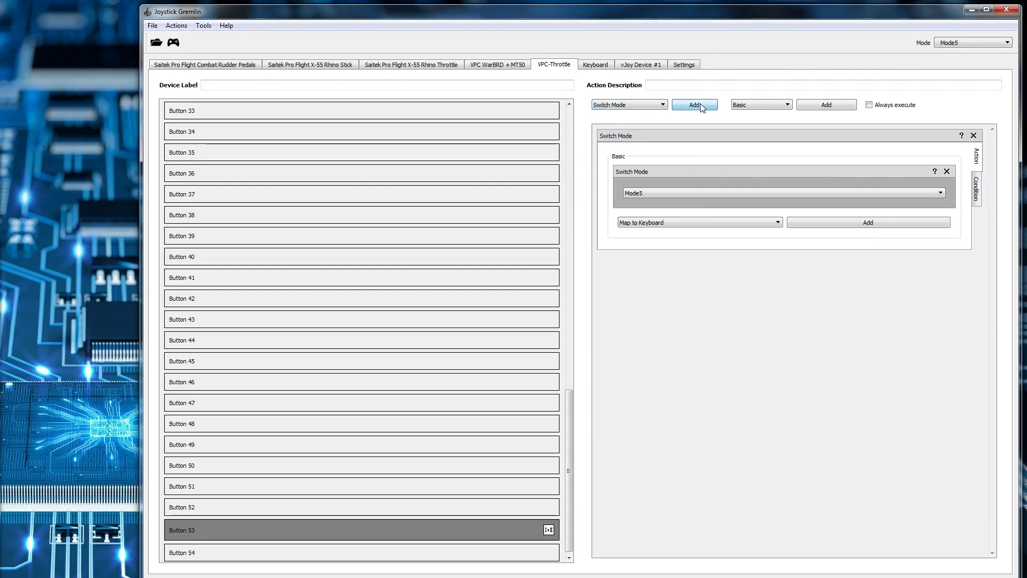
{"action": "left_click", "coordinate": [695, 191]}
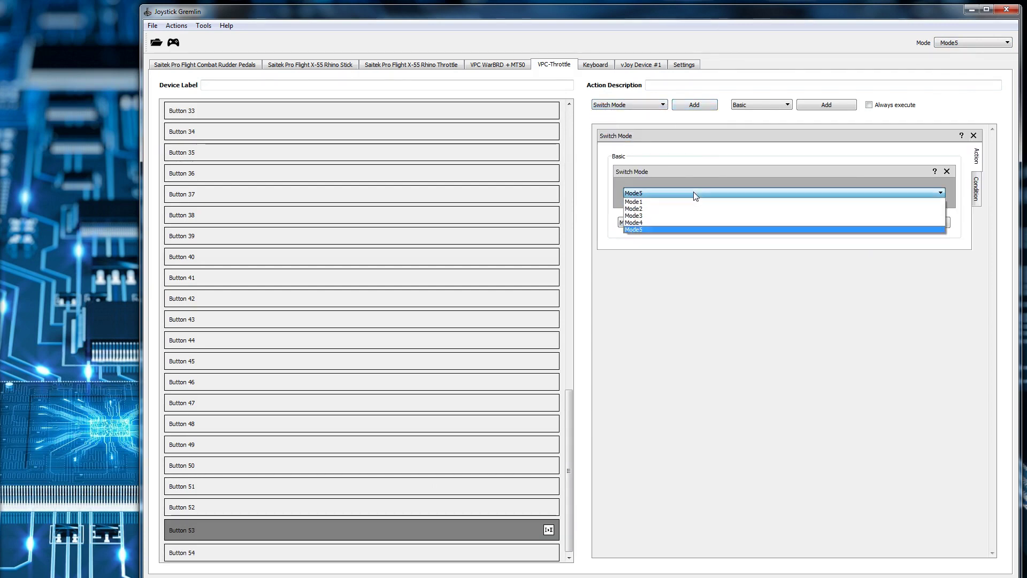
{"action": "left_click", "coordinate": [692, 221]}
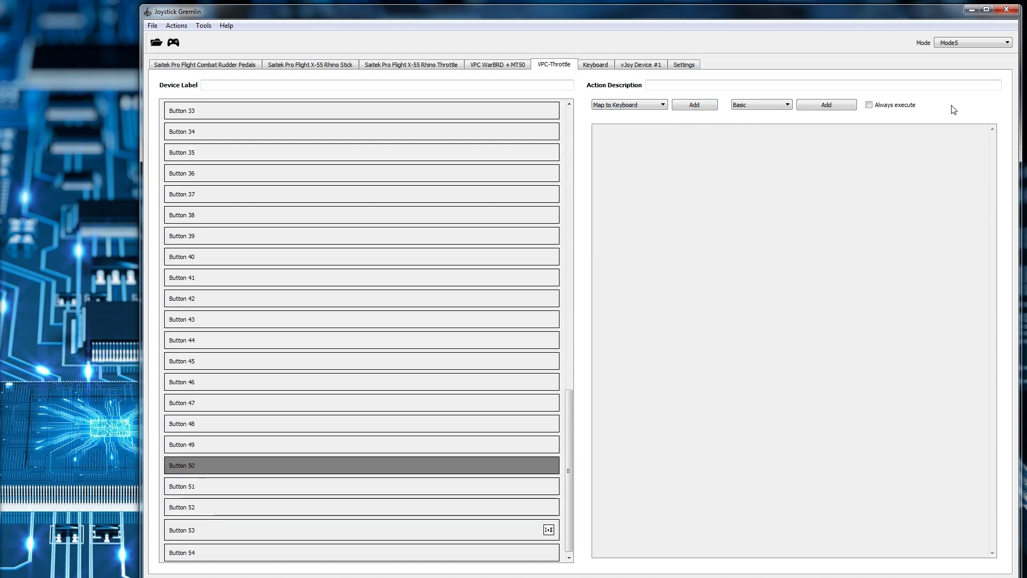
Change the edited mode back to Mode1 and check the general options for mode-change behaviour.
{"action": "left_click", "coordinate": [964, 43]}
{"action": "left_click", "coordinate": [949, 50]}
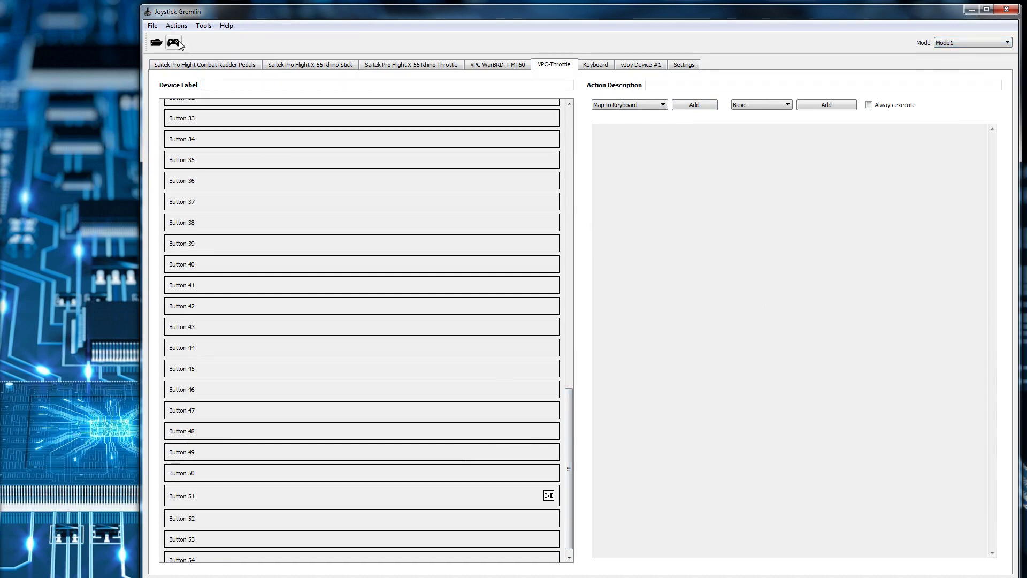
{"action": "left_click", "coordinate": [204, 25]}
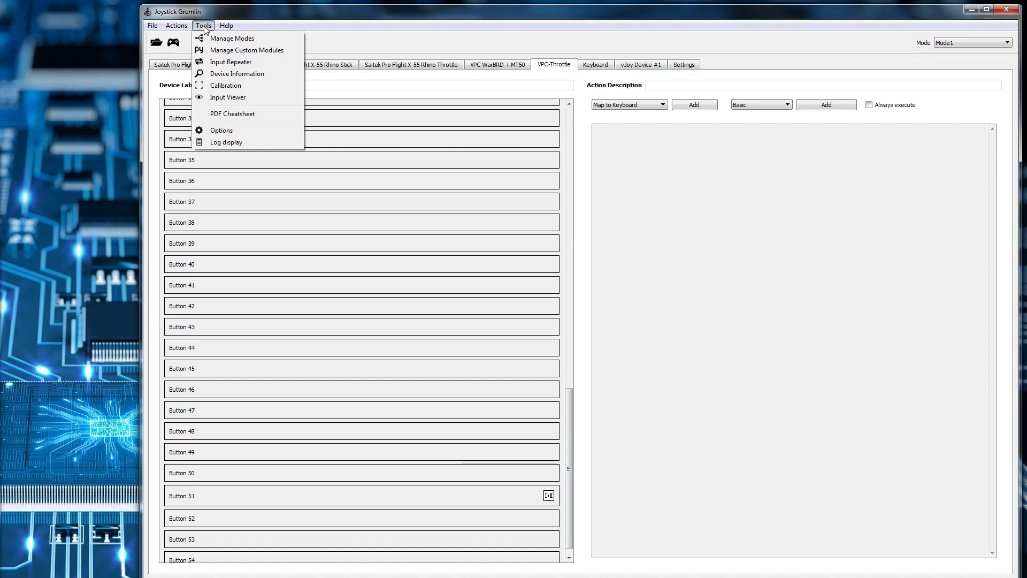
{"action": "left_click", "coordinate": [227, 130]}
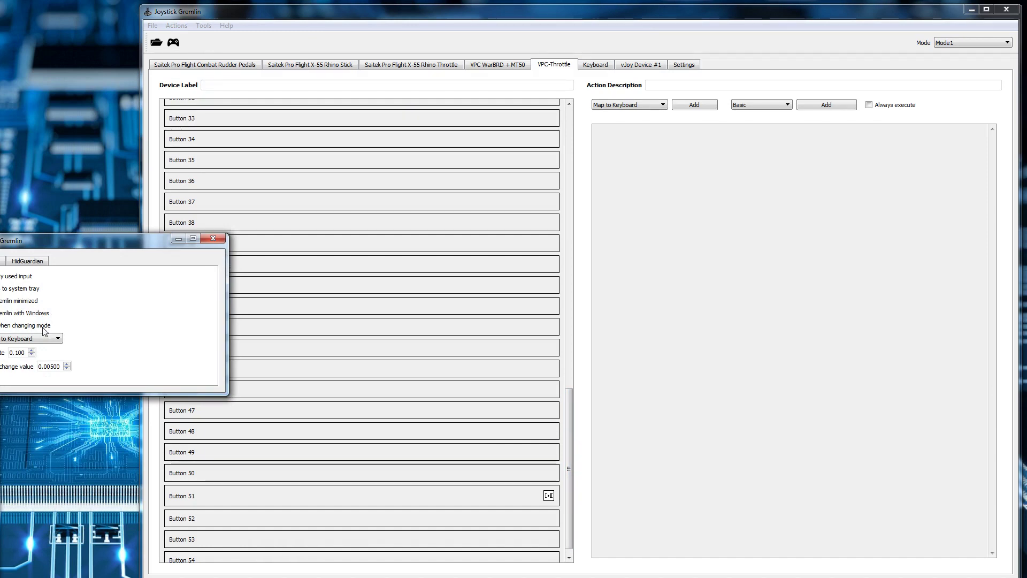
{"action": "left_click", "coordinate": [213, 239]}
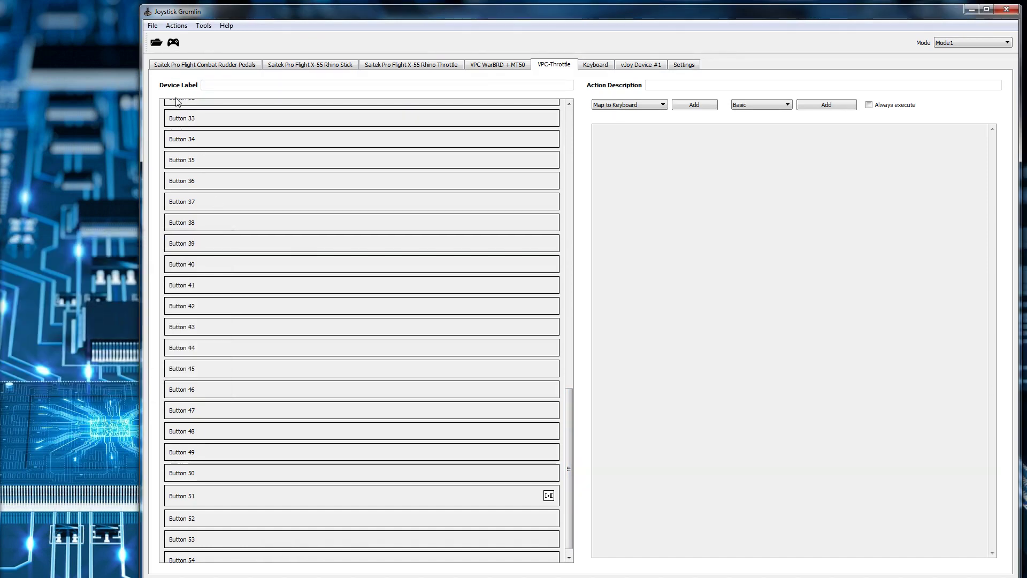
Activate the profile to test the throttle's mode-switching buttons.
{"action": "left_click", "coordinate": [175, 45]}
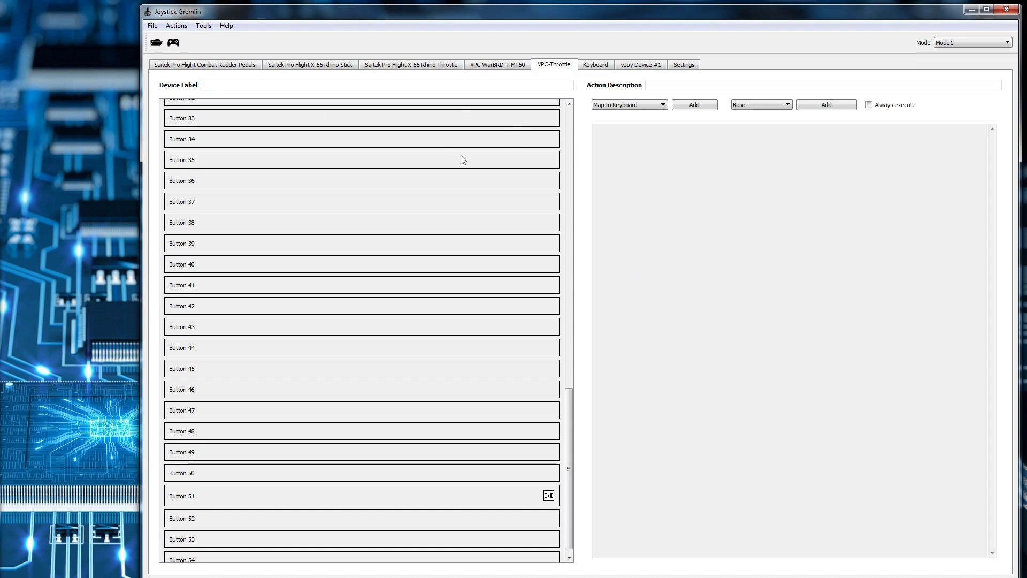
{"action": "scroll", "coordinate": [573, 418], "scroll_direction": "down", "scroll_amount": 1}
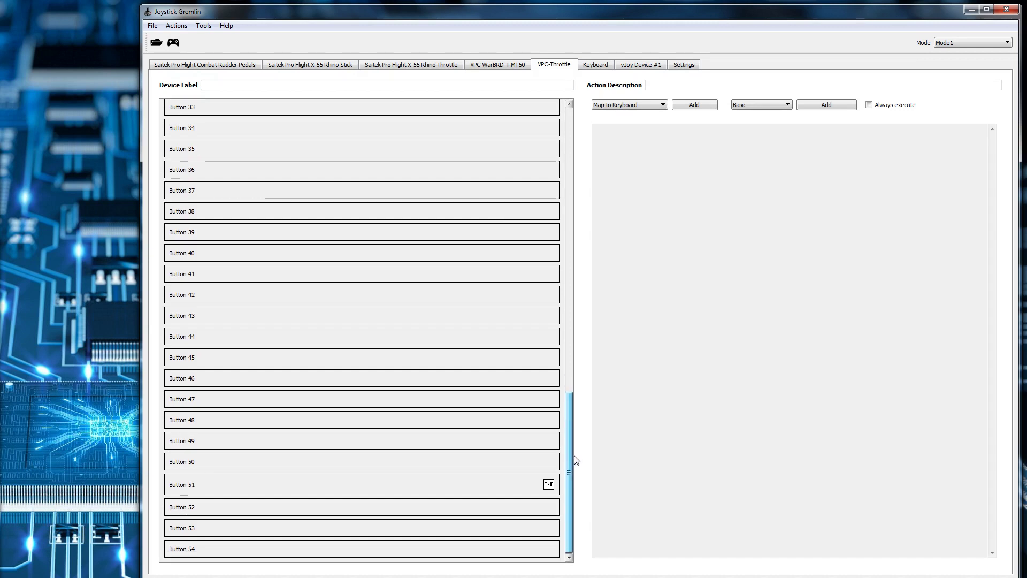
{"action": "mouse_move", "coordinate": [576, 461]}
{"action": "left_mouse_down"}
{"action": "mouse_move", "coordinate": [571, 294]}
{"action": "mouse_move", "coordinate": [569, 471]}
{"action": "left_mouse_up"}
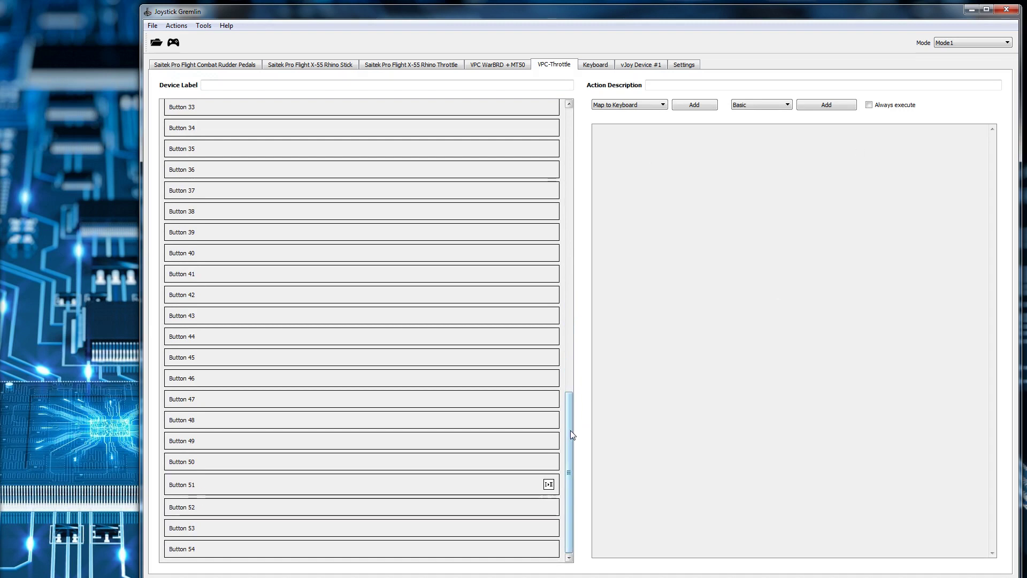
{"action": "left_click_drag", "start_coordinate": [568, 453], "coordinate": [559, 536]}
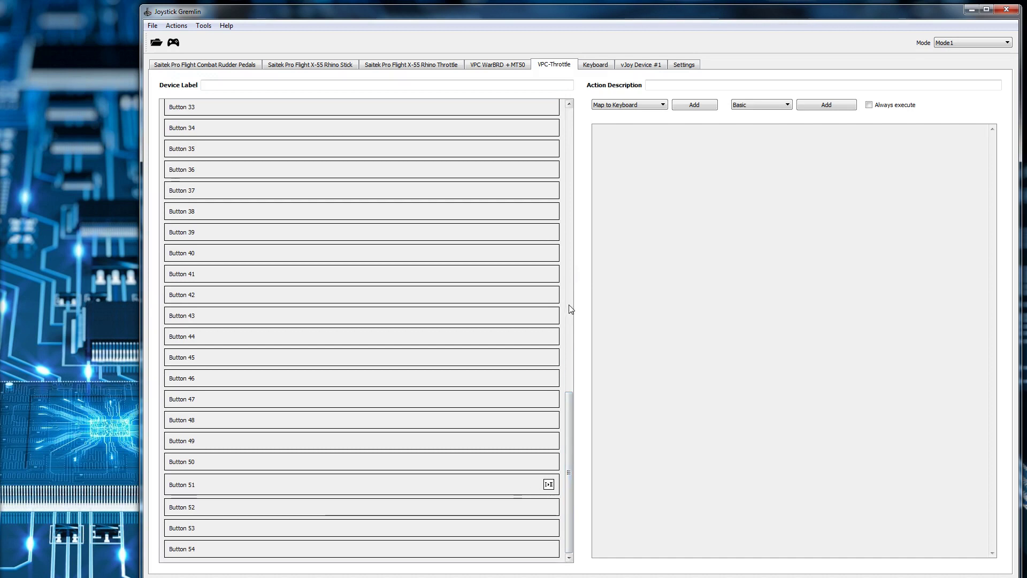
{"action": "left_click_drag", "start_coordinate": [567, 402], "coordinate": [581, 123]}
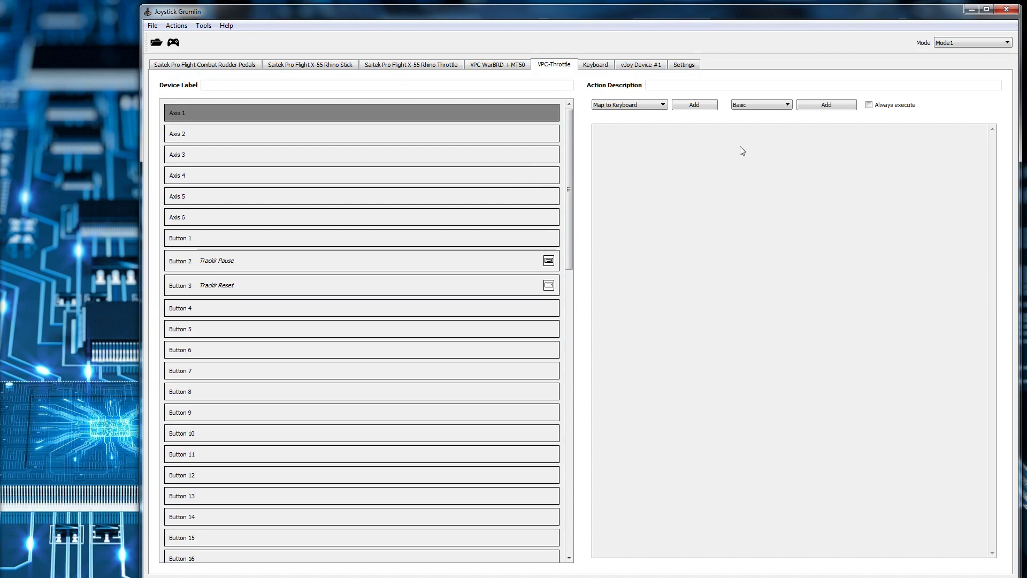
Compare the VPC-Throttle assignments of Buttons 2 and 3 in Mode1 with those in Mode2, ending in Mode1.
{"action": "left_click", "coordinate": [958, 40]}
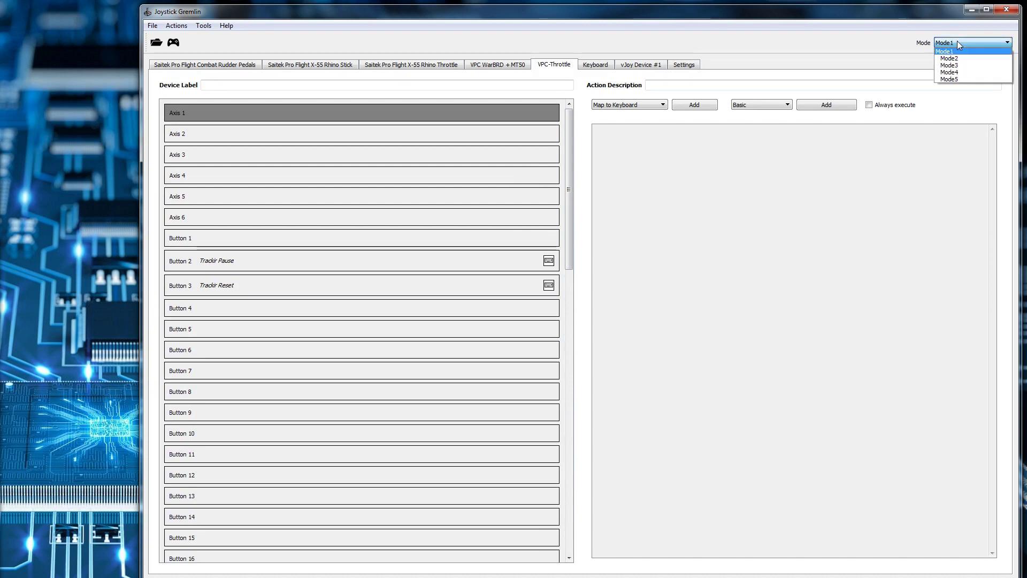
{"action": "left_click", "coordinate": [831, 43]}
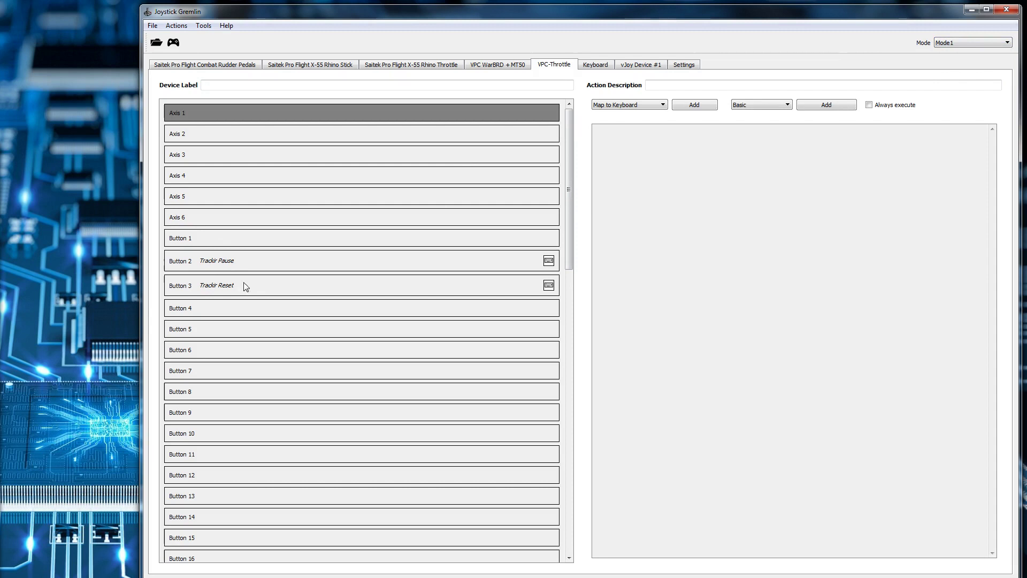
{"action": "left_click", "coordinate": [951, 44]}
{"action": "left_click", "coordinate": [952, 44]}
{"action": "left_click", "coordinate": [963, 41]}
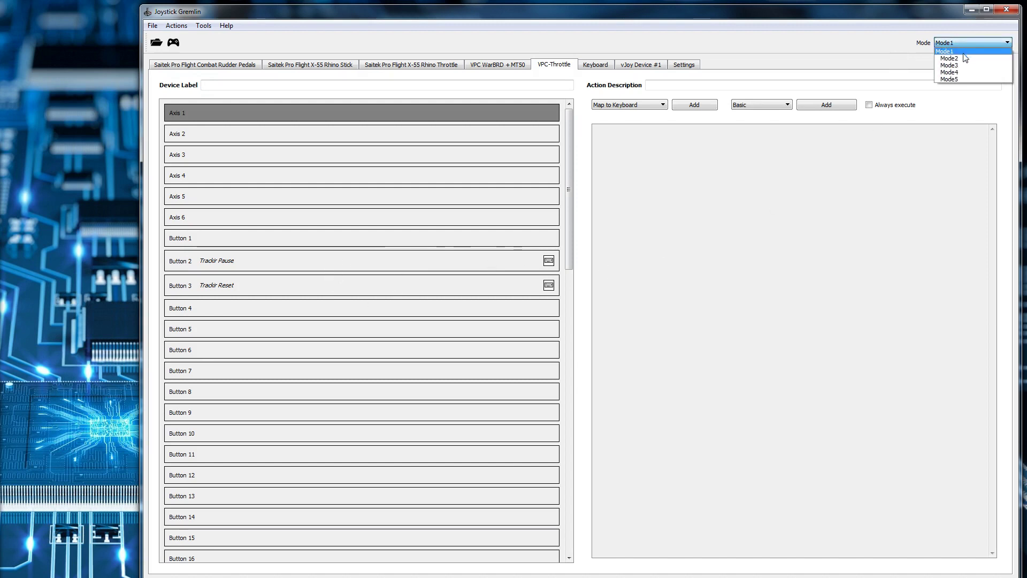
{"action": "left_click", "coordinate": [956, 57]}
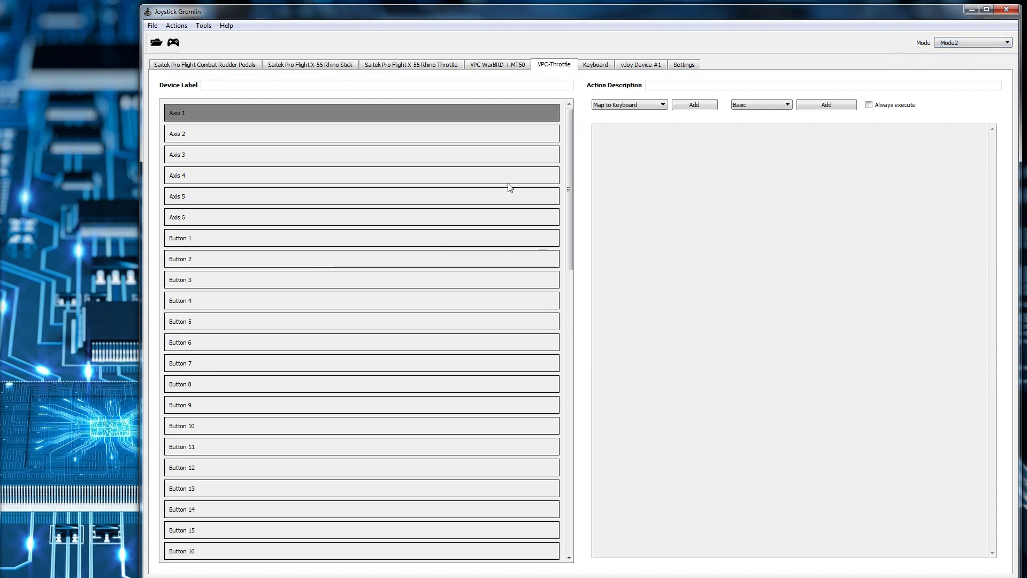
{"action": "left_click", "coordinate": [313, 267]}
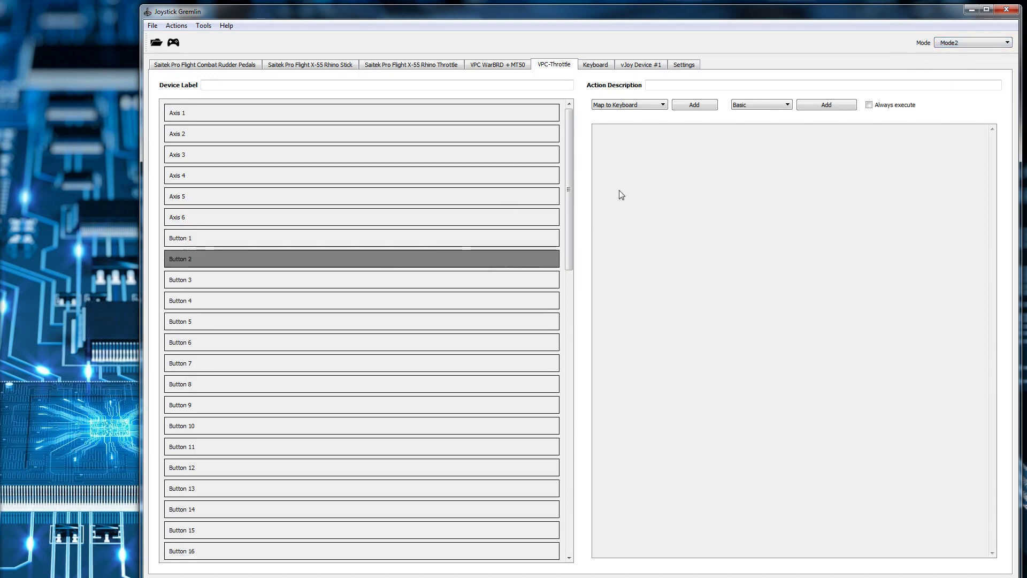
{"action": "left_click", "coordinate": [974, 40]}
{"action": "left_click", "coordinate": [974, 51]}
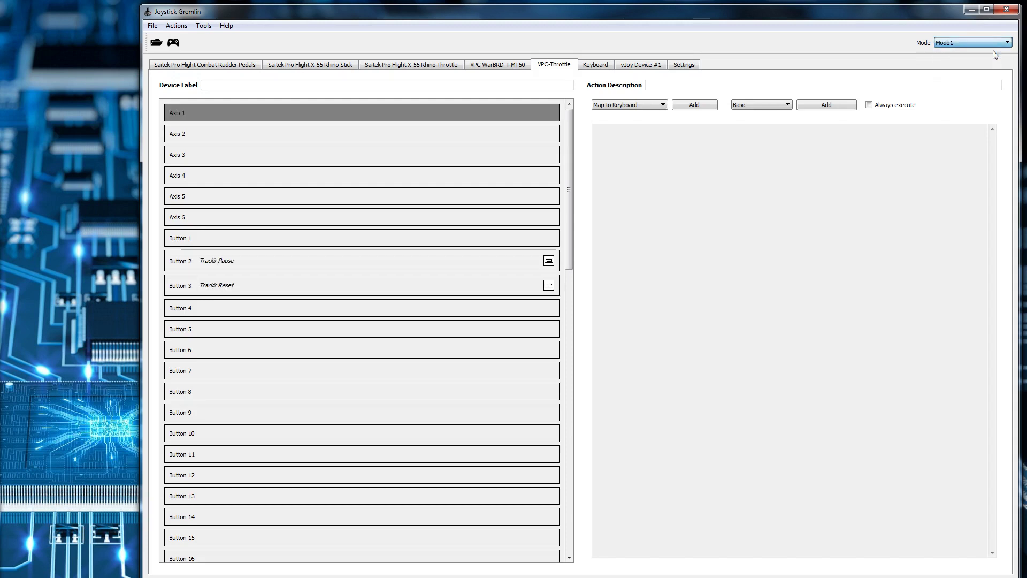
Review the Trackir Pause and Trackir Reset keyboard mappings on Buttons 2 and 3 in Mode1.
{"action": "mouse_move", "coordinate": [569, 252]}
{"action": "left_mouse_down"}
{"action": "mouse_move", "coordinate": [578, 511]}
{"action": "mouse_move", "coordinate": [560, 246]}
{"action": "left_mouse_up"}
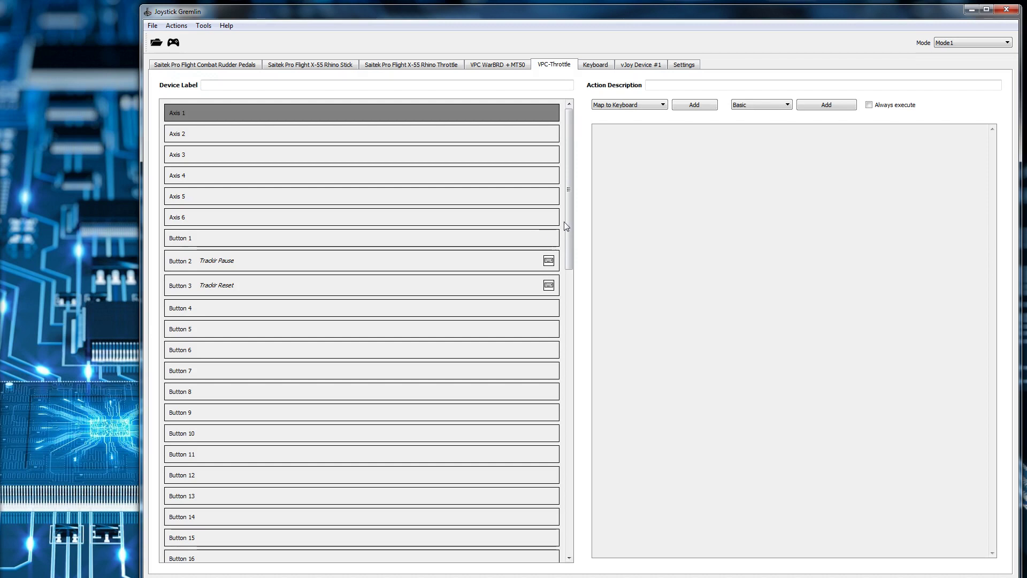
{"action": "mouse_move", "coordinate": [573, 223]}
{"action": "left_mouse_down"}
{"action": "mouse_move", "coordinate": [553, 466]}
{"action": "mouse_move", "coordinate": [580, 253]}
{"action": "mouse_move", "coordinate": [573, 222]}
{"action": "left_mouse_up"}
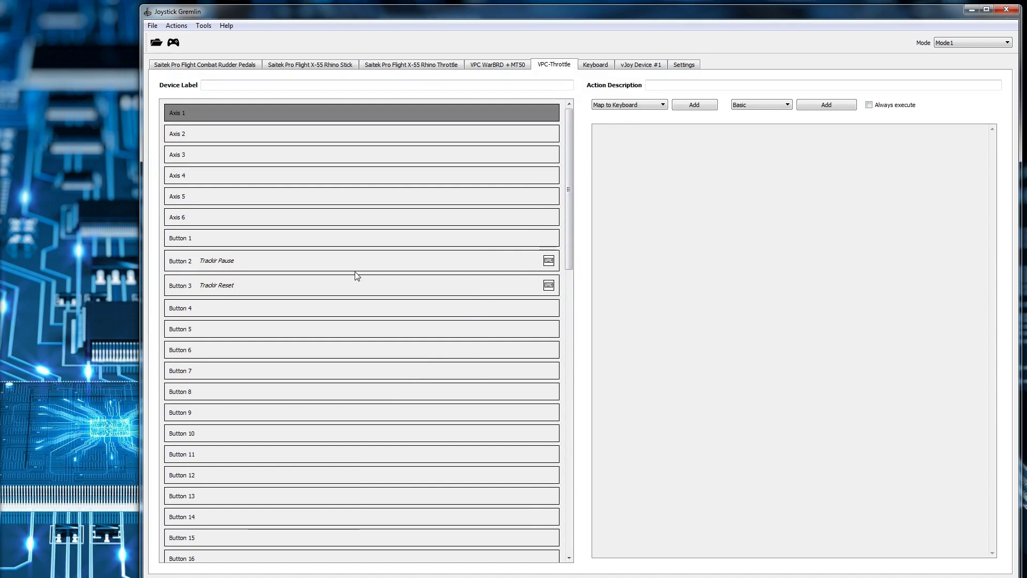
{"action": "left_click", "coordinate": [216, 307]}
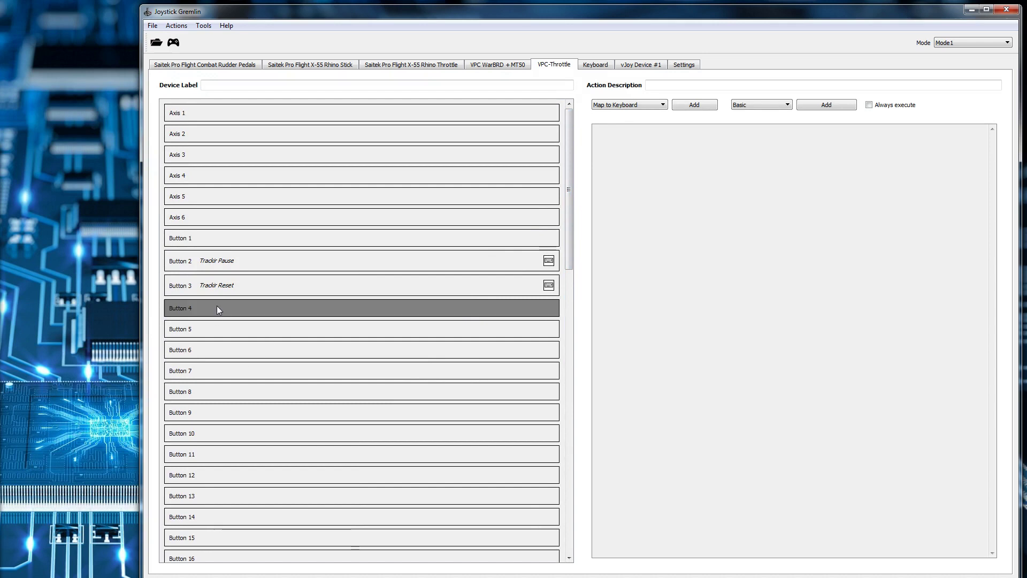
{"action": "left_click", "coordinate": [263, 262]}
{"action": "left_click", "coordinate": [262, 286]}
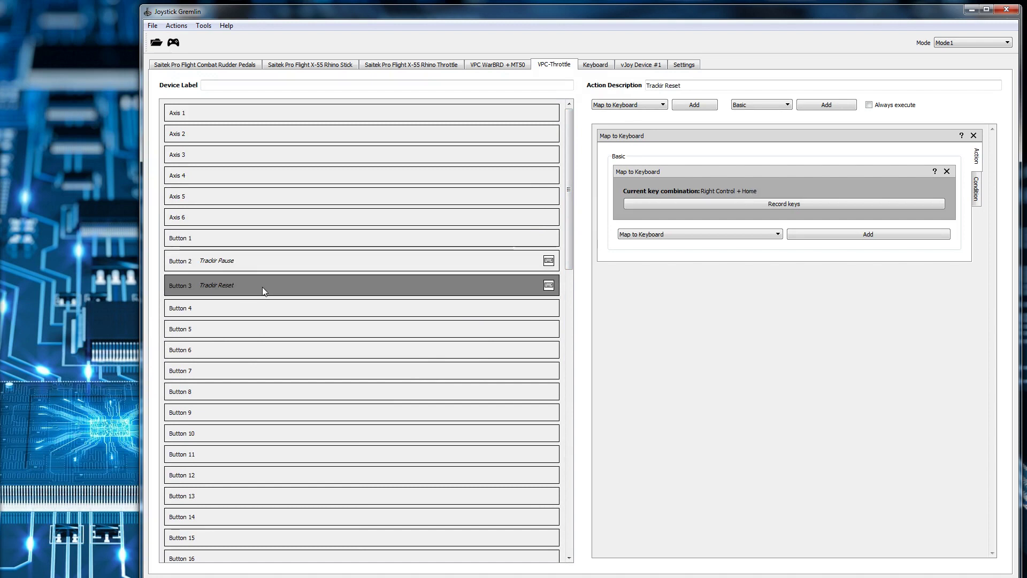
Compare the Trackir Reset key combination on Button 3 with the action area of Button 4.
{"action": "left_click", "coordinate": [253, 313]}
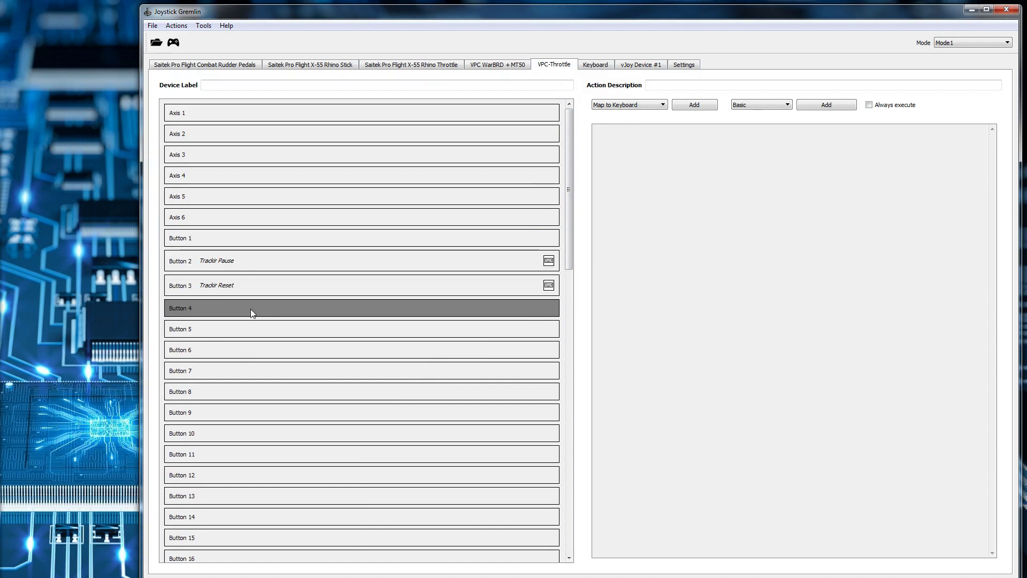
{"action": "left_click", "coordinate": [348, 287]}
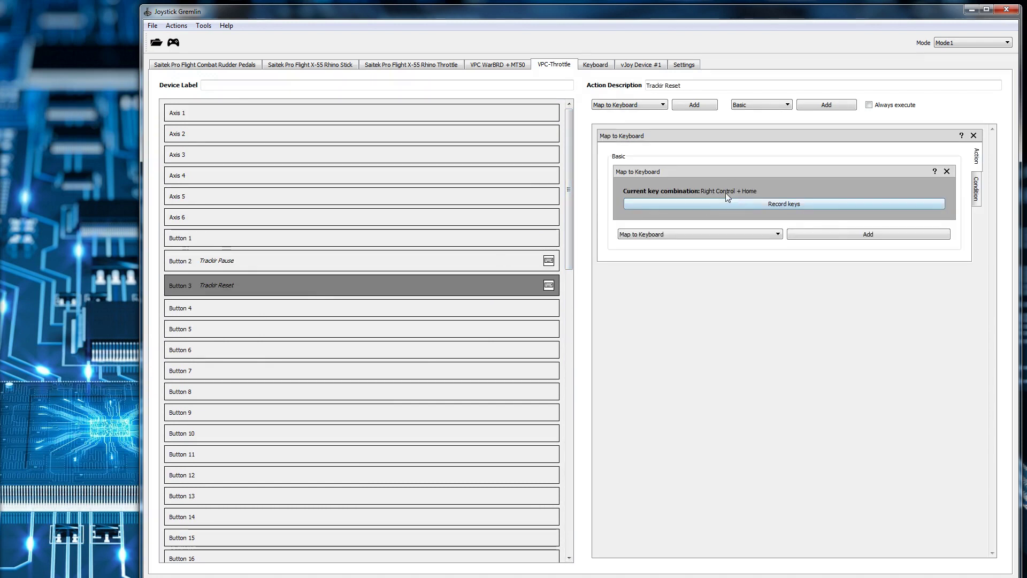
{"action": "left_click", "coordinate": [244, 319]}
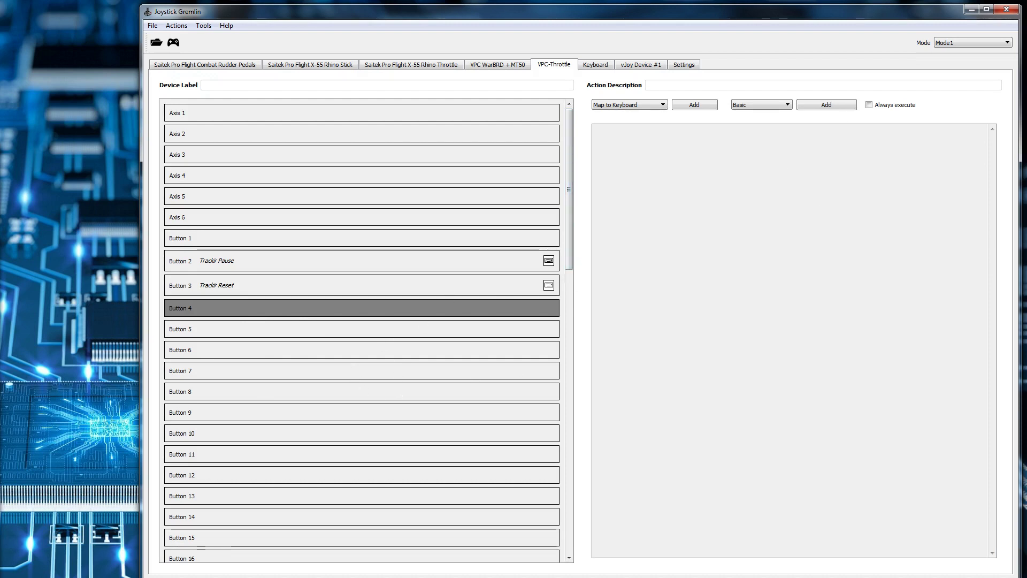
Switch to the saitek.txt diagram in Notepad, highlight the "profile software" line, and return to Joystick Gremlin.
{"action": "key", "text": "alt+Tab"}
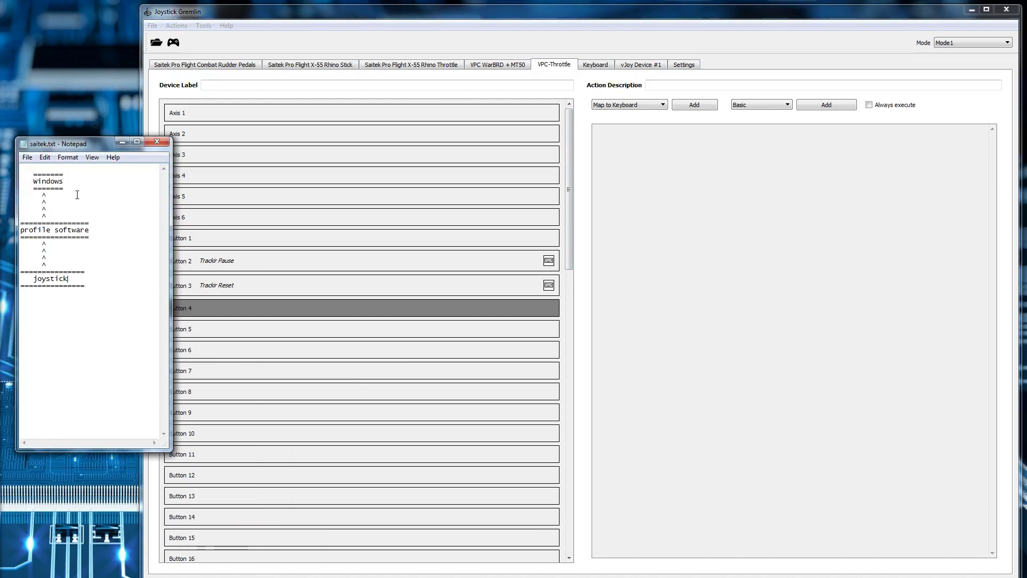
{"action": "left_click_drag", "start_coordinate": [104, 235], "coordinate": [16, 232]}
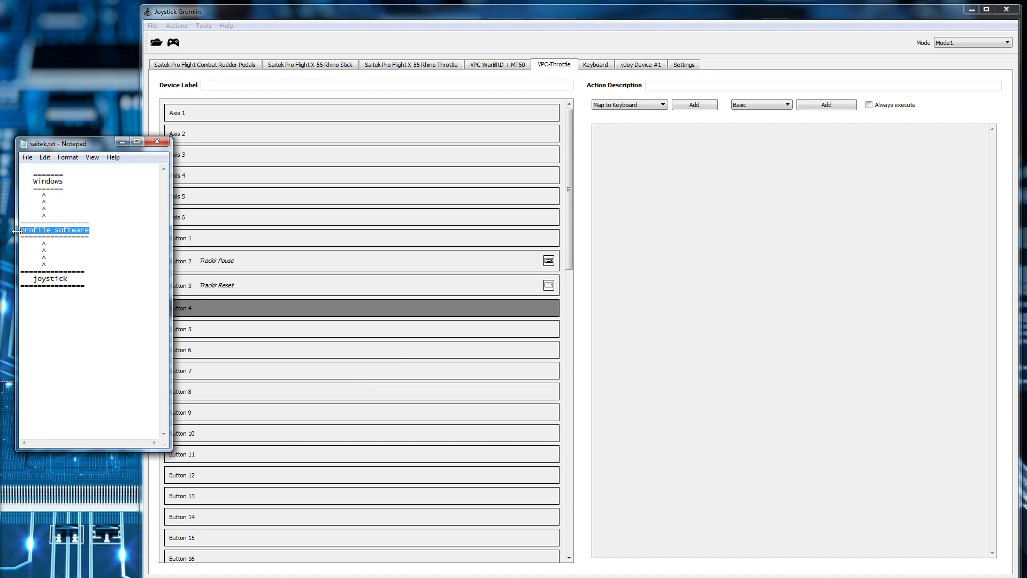
{"action": "left_click", "coordinate": [122, 142]}
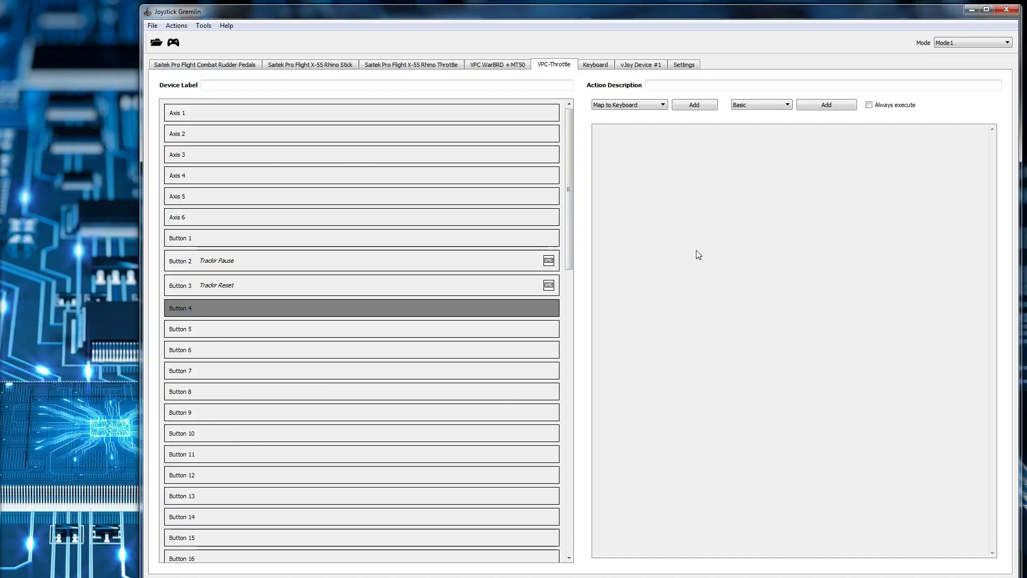
{"action": "left_click_drag", "start_coordinate": [571, 179], "coordinate": [592, 171]}
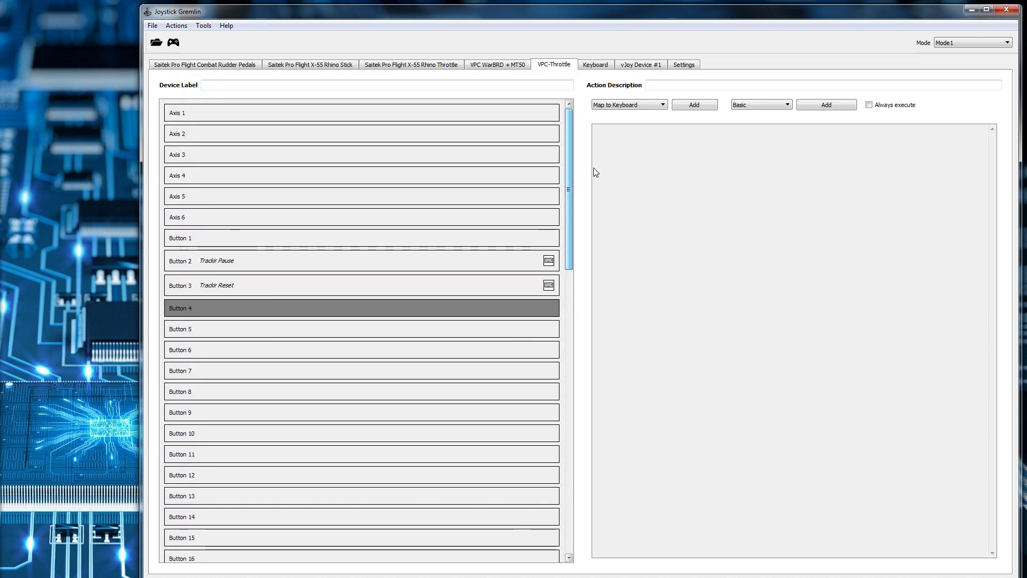
Save the profile as mode.xml in the joystick gremlin folder, replacing the existing file.
{"action": "left_click", "coordinate": [153, 25]}
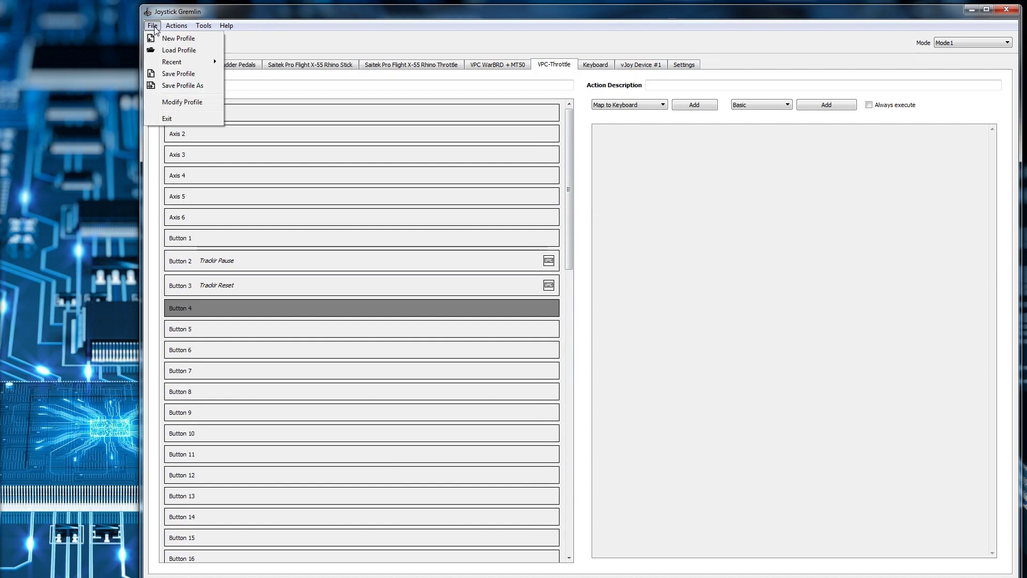
{"action": "left_click", "coordinate": [184, 85]}
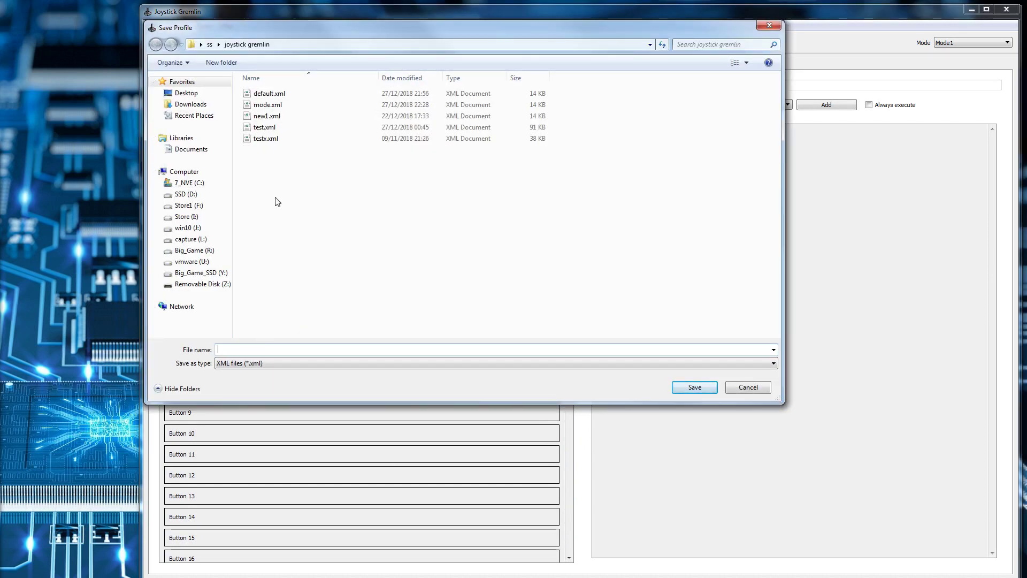
{"action": "left_click", "coordinate": [270, 106]}
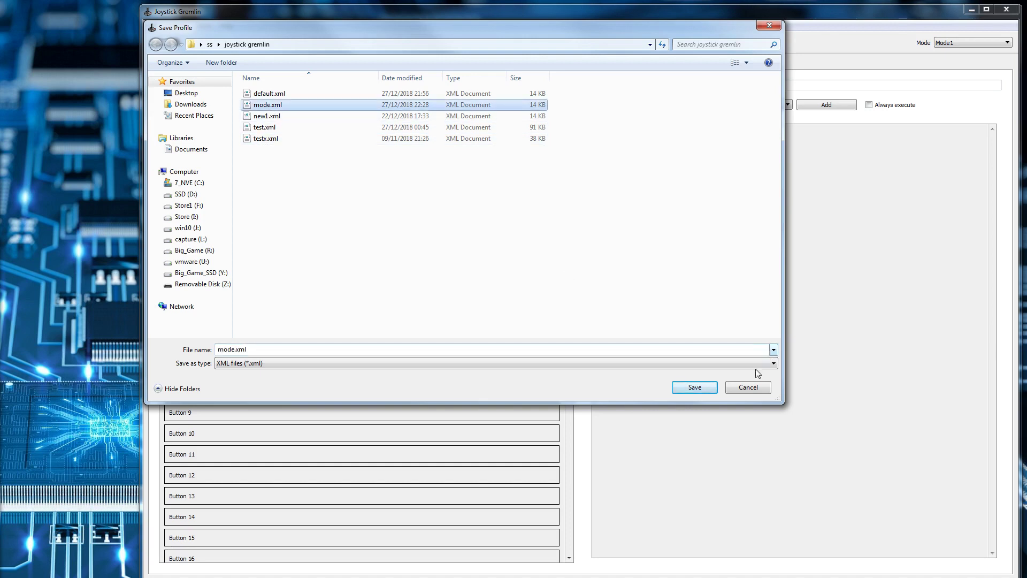
{"action": "left_click", "coordinate": [701, 388]}
{"action": "left_click", "coordinate": [133, 386]}
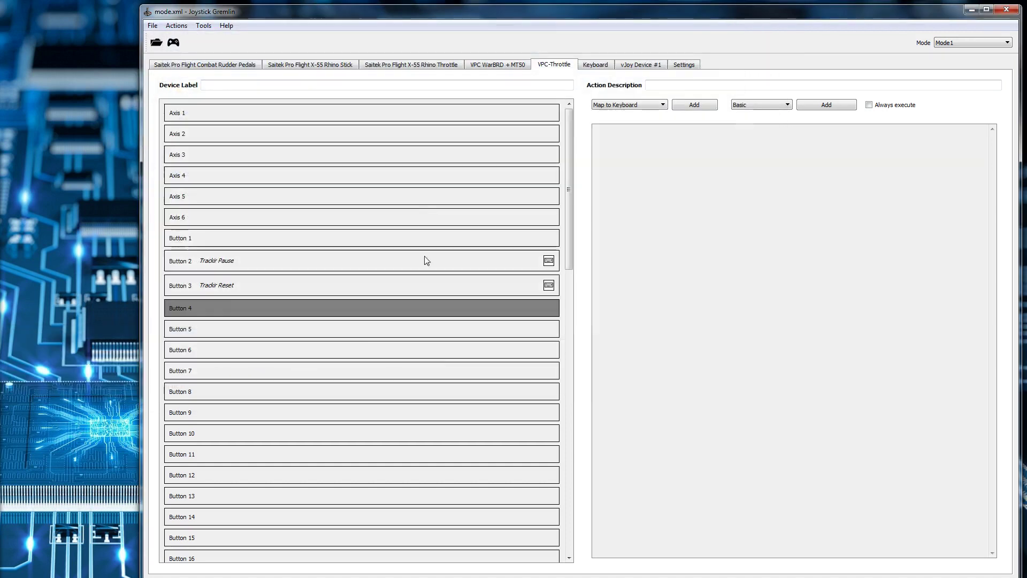
Activate the saved mode.xml profile to test it.
{"action": "left_click_drag", "start_coordinate": [570, 254], "coordinate": [558, 542]}
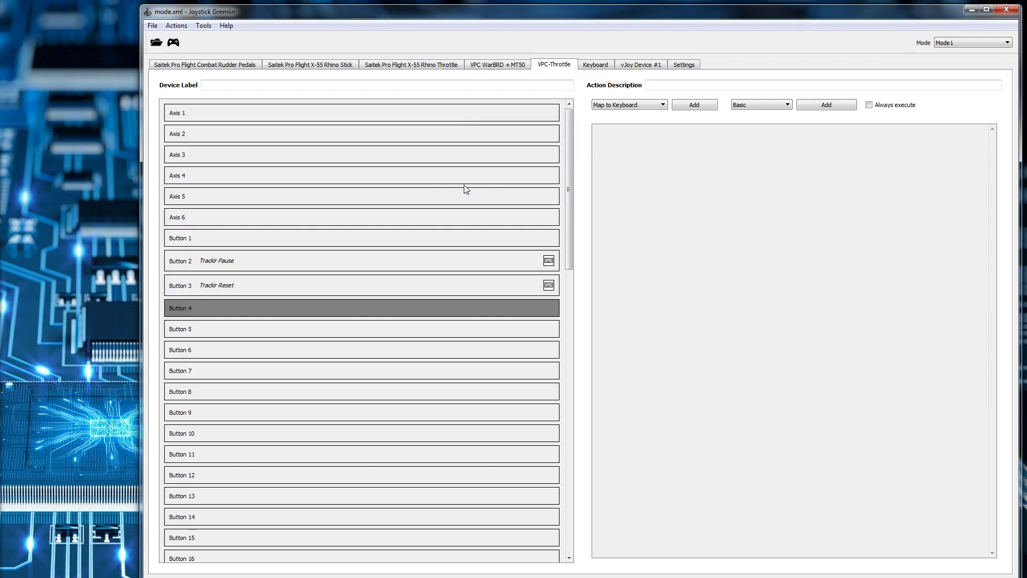
{"action": "left_click", "coordinate": [177, 45]}
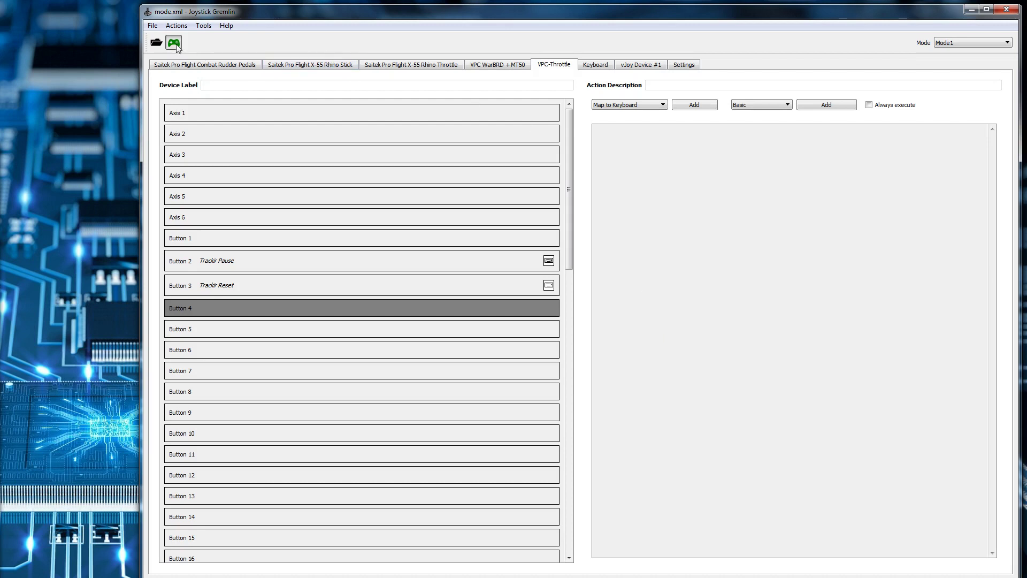
{"action": "mouse_move", "coordinate": [570, 133]}
{"action": "left_mouse_down"}
{"action": "mouse_move", "coordinate": [580, 422]}
{"action": "mouse_move", "coordinate": [570, 245]}
{"action": "mouse_move", "coordinate": [579, 130]}
{"action": "left_mouse_up"}
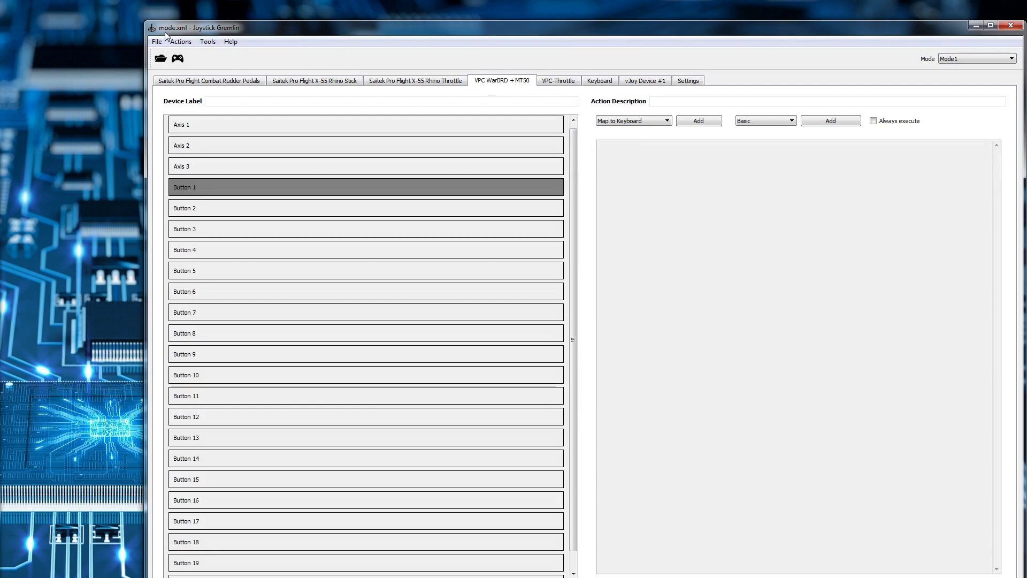
Keep Mode1 as the edited mode, review its VPC-Throttle mappings, and show the VPC WarBRD + MT50 device.
{"action": "left_click", "coordinate": [972, 59]}
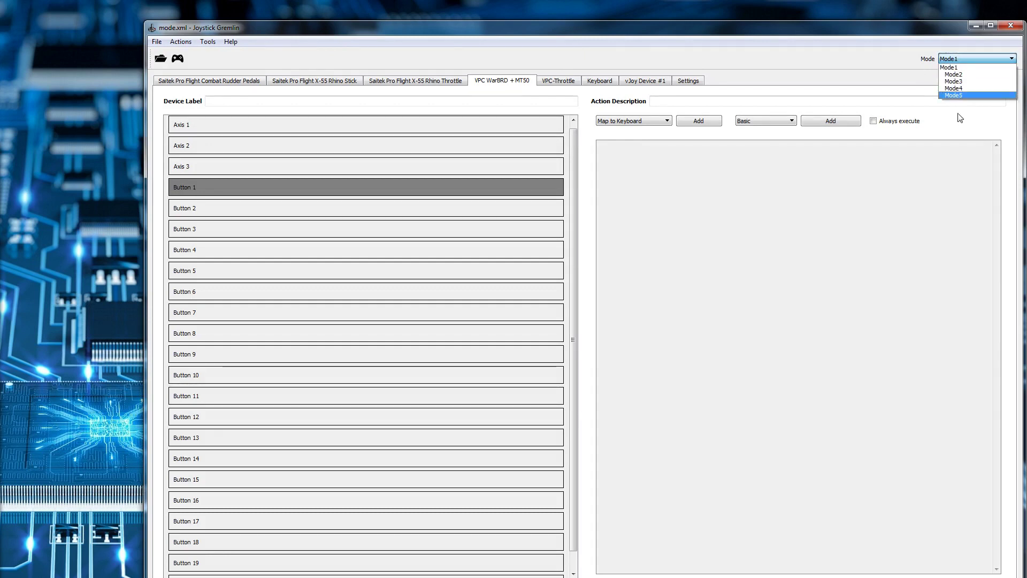
{"action": "left_click", "coordinate": [960, 68]}
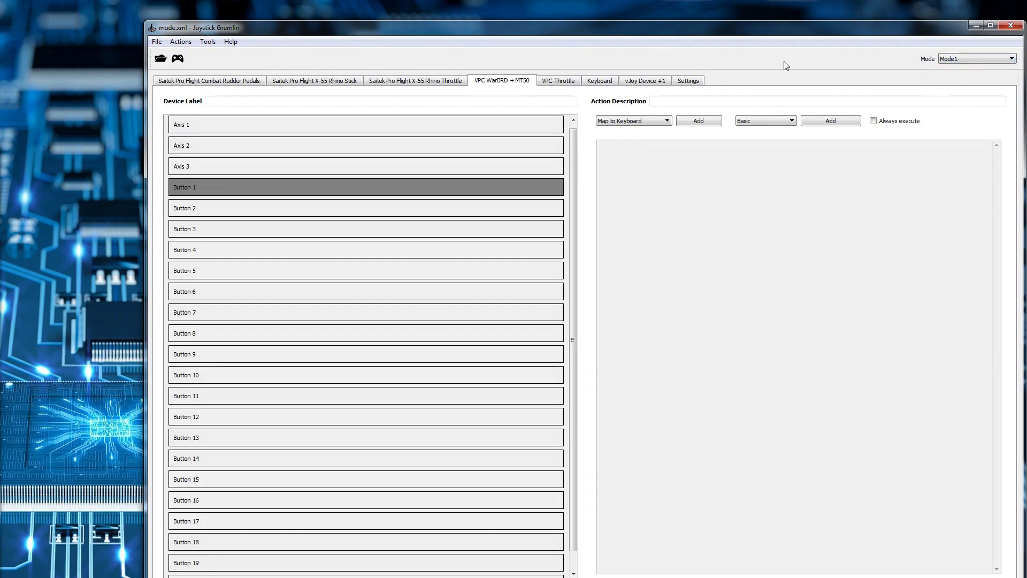
{"action": "left_click", "coordinate": [558, 81]}
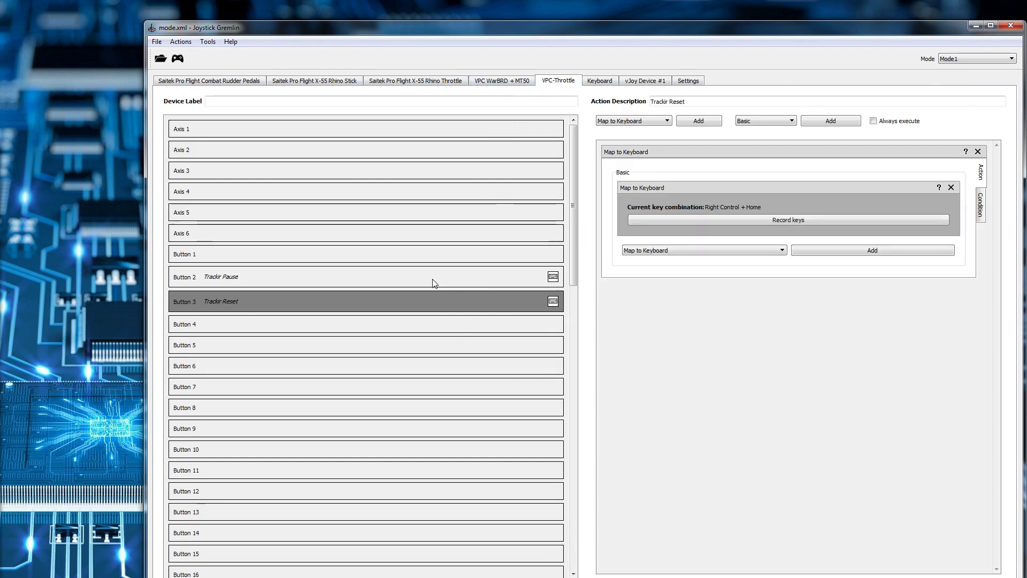
{"action": "left_click", "coordinate": [518, 82]}
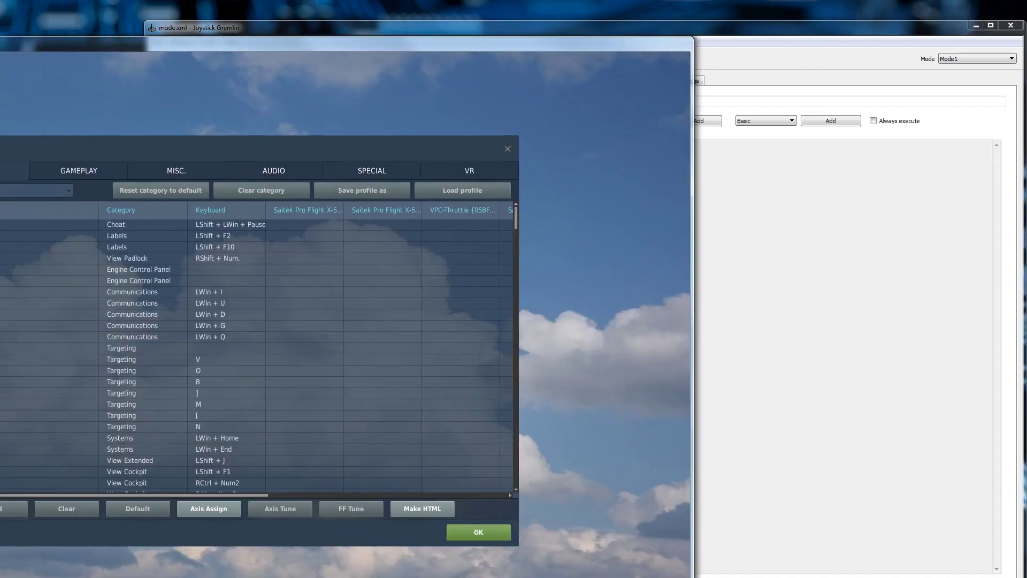
In the flight simulator's A-10C Game controls, clear all assignments for the VPC-Throttle device.
{"action": "left_click_drag", "start_coordinate": [0, 45], "coordinate": [265, 29]}
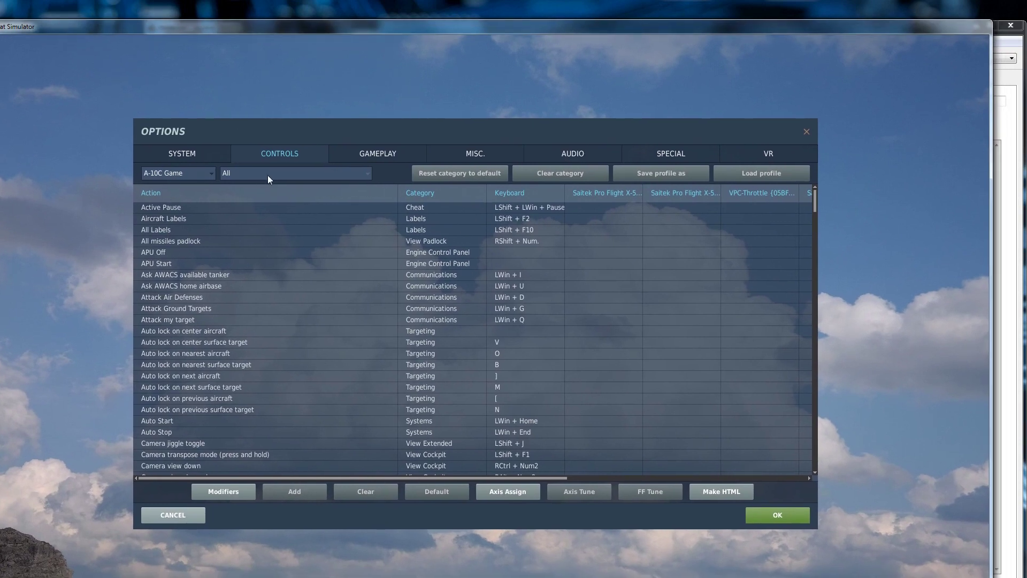
{"action": "left_click_drag", "start_coordinate": [402, 477], "coordinate": [551, 486]}
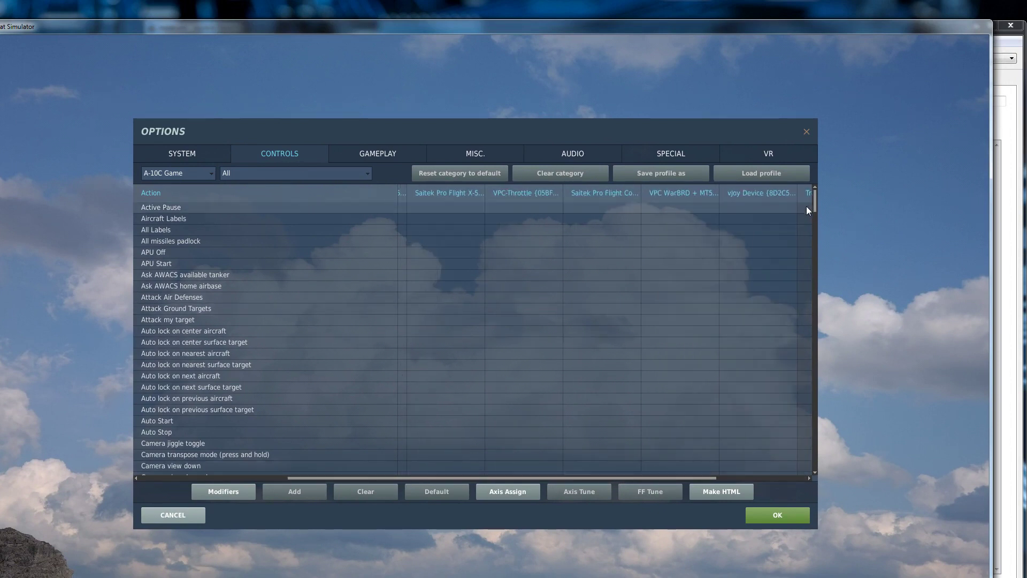
{"action": "left_click_drag", "start_coordinate": [815, 201], "coordinate": [804, 441]}
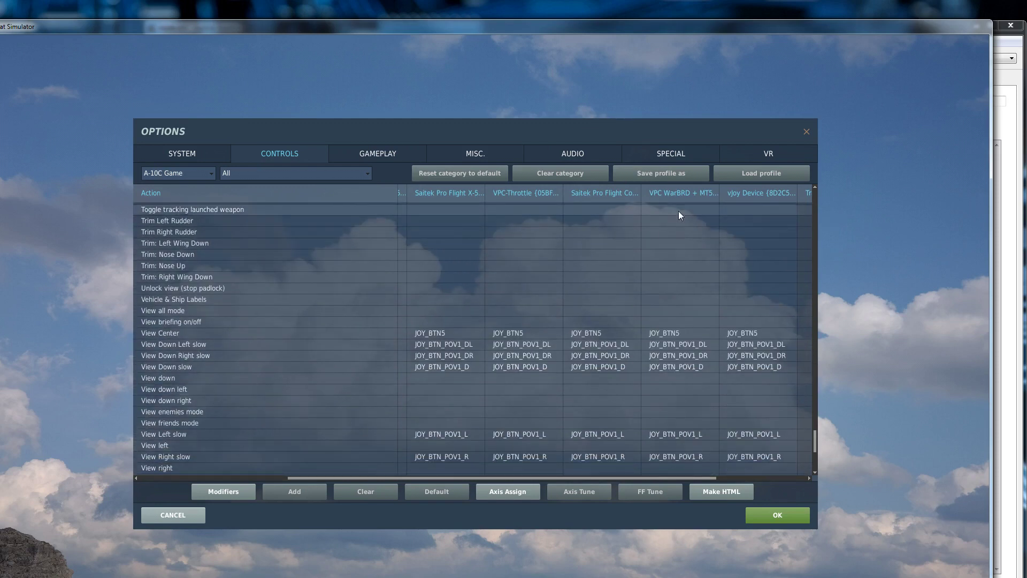
{"action": "left_click", "coordinate": [527, 321]}
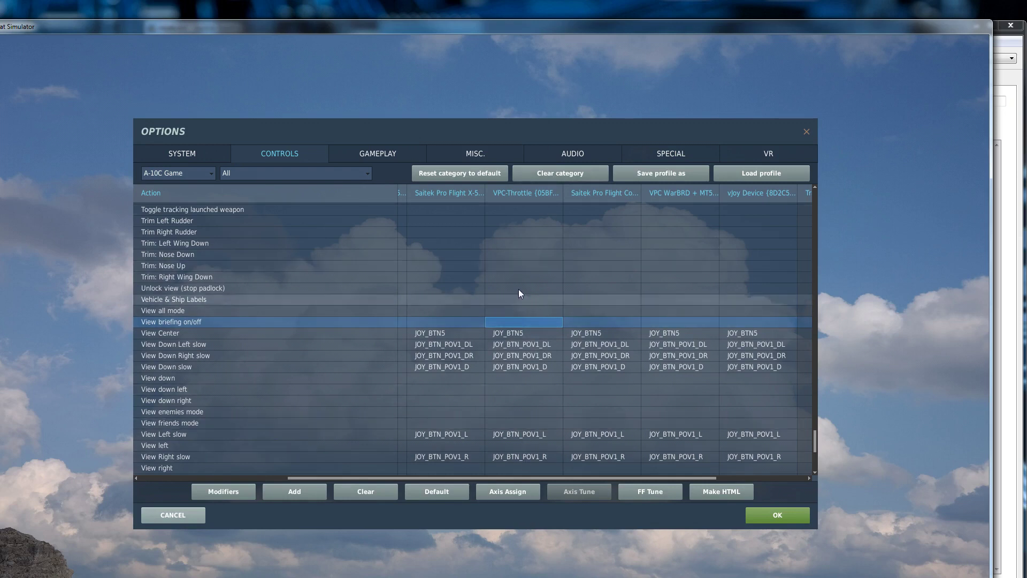
{"action": "left_click", "coordinate": [548, 172]}
{"action": "left_click", "coordinate": [444, 350]}
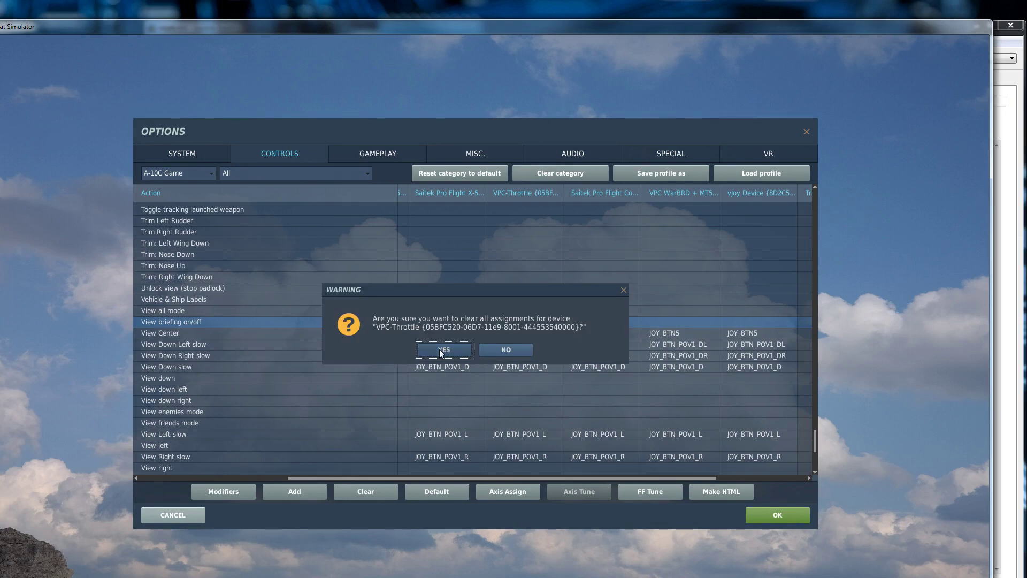
Clear all A-10C Game assignments for the VPC WarBRD + MT50 device.
{"action": "left_click_drag", "start_coordinate": [817, 206], "coordinate": [817, 447]}
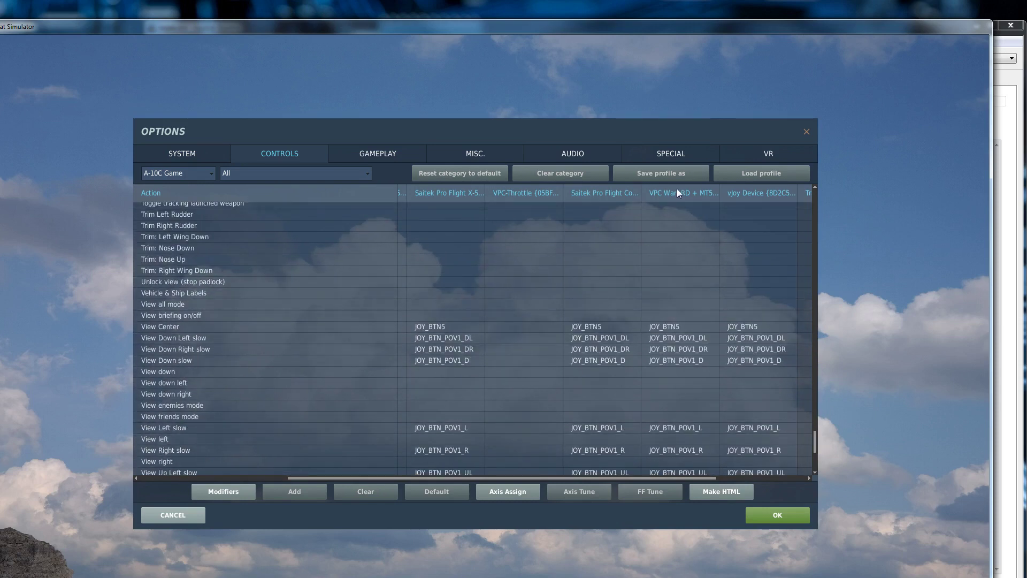
{"action": "left_click", "coordinate": [689, 298]}
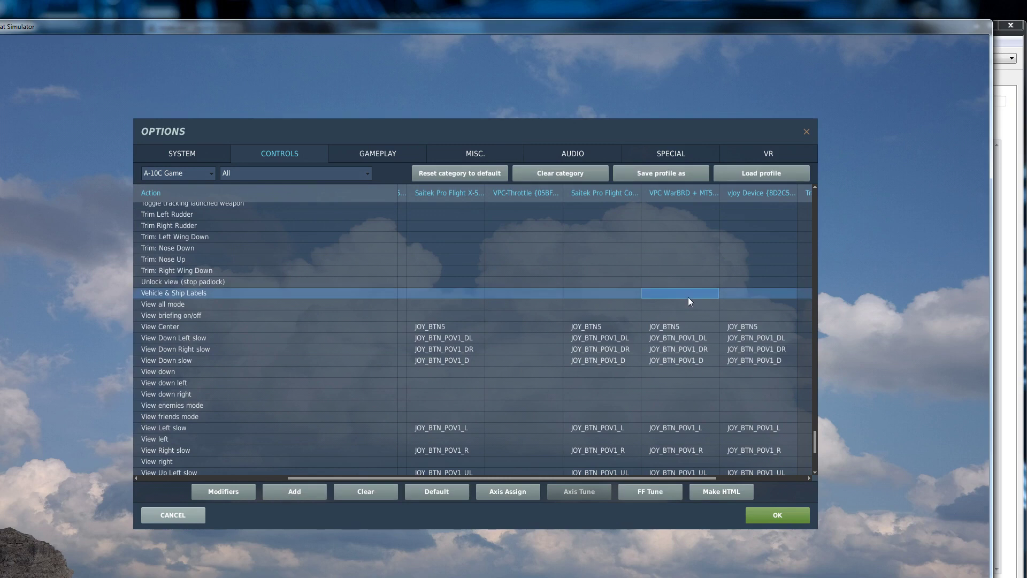
{"action": "left_click", "coordinate": [541, 174]}
{"action": "left_click", "coordinate": [444, 349]}
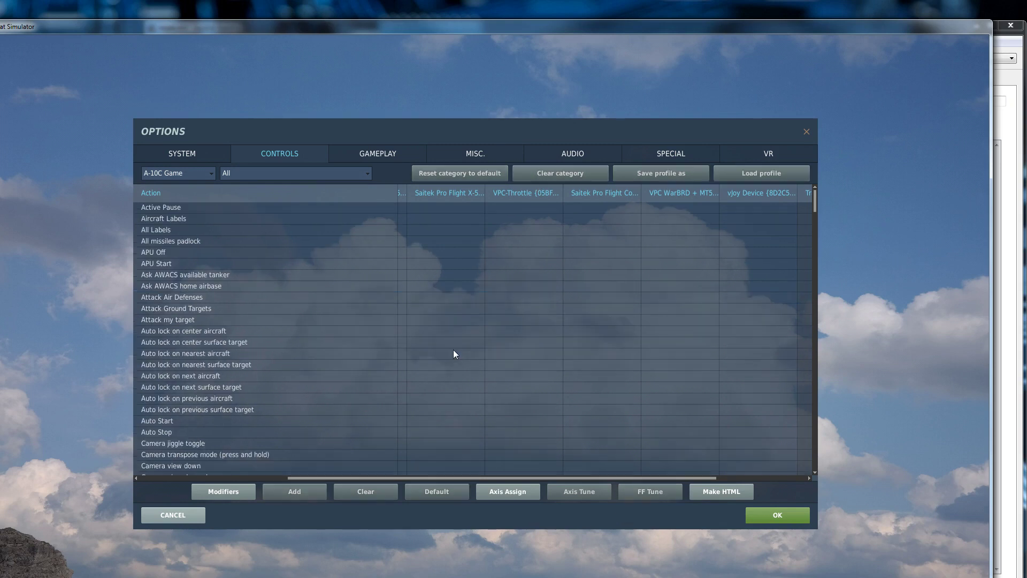
Filter the A-10C Game controls to the HOTAS category to look up the gun trigger's keyboard bindings.
{"action": "mouse_move", "coordinate": [815, 203]}
{"action": "left_mouse_down"}
{"action": "mouse_move", "coordinate": [818, 454]}
{"action": "mouse_move", "coordinate": [827, 195]}
{"action": "left_mouse_up"}
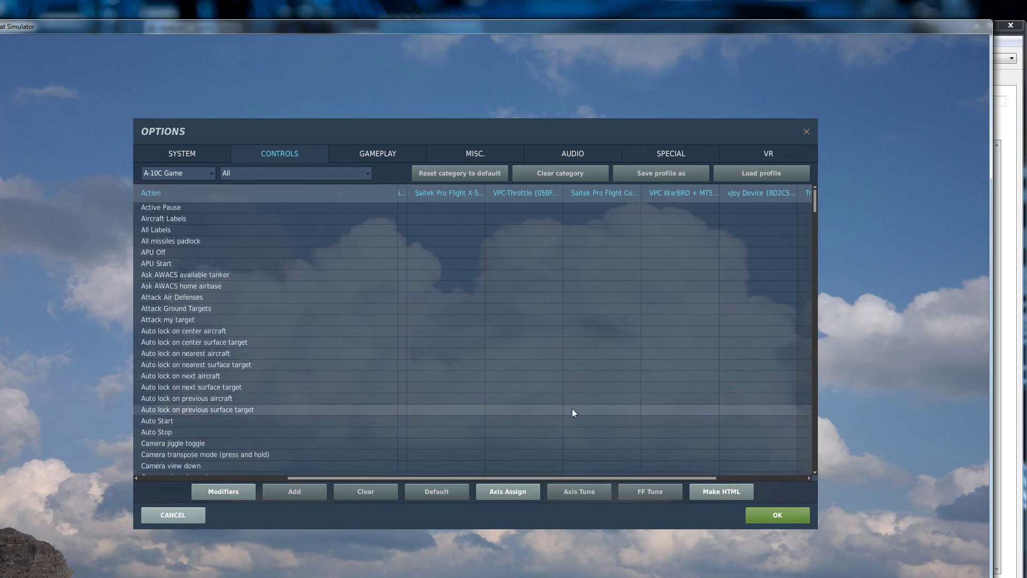
{"action": "left_click_drag", "start_coordinate": [583, 480], "coordinate": [406, 483]}
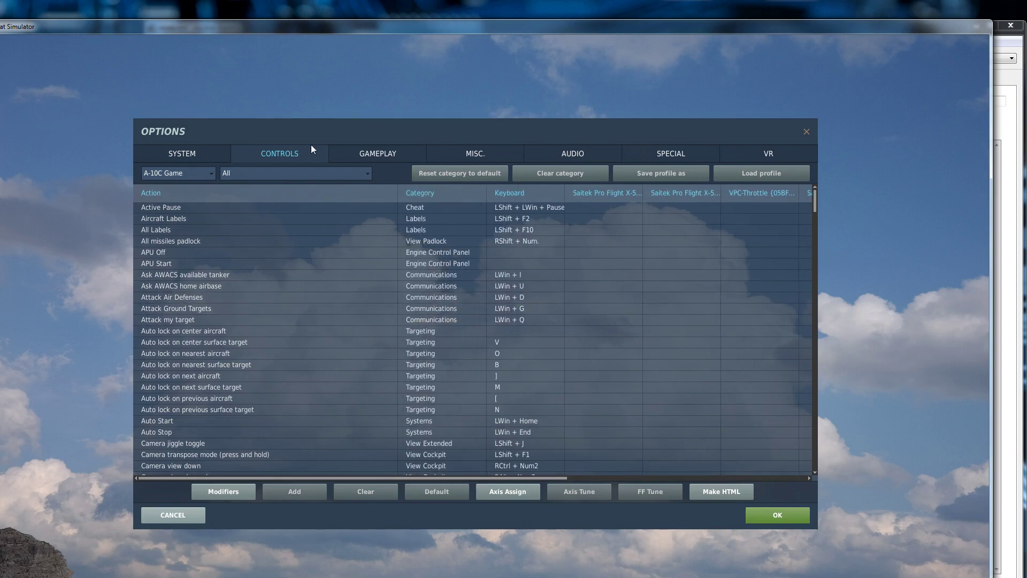
{"action": "left_click", "coordinate": [365, 172]}
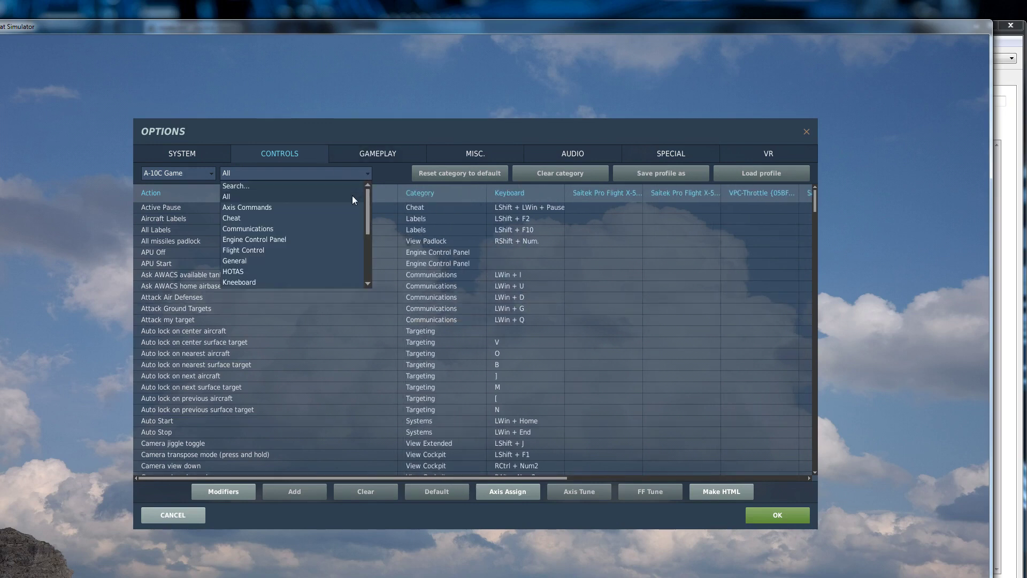
{"action": "left_click", "coordinate": [319, 272]}
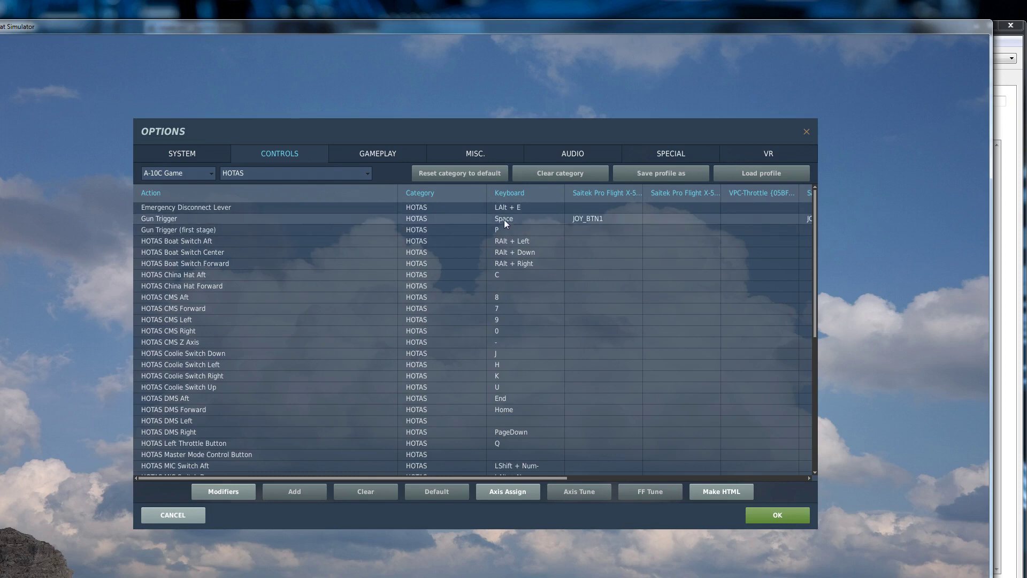
Back in Joystick Gremlin, map Button 1 of the VPC WarBRD + MT50 in Mode1 to the P key, described as "Gun 1".
{"action": "left_click_drag", "start_coordinate": [817, 28], "coordinate": [0, 85]}
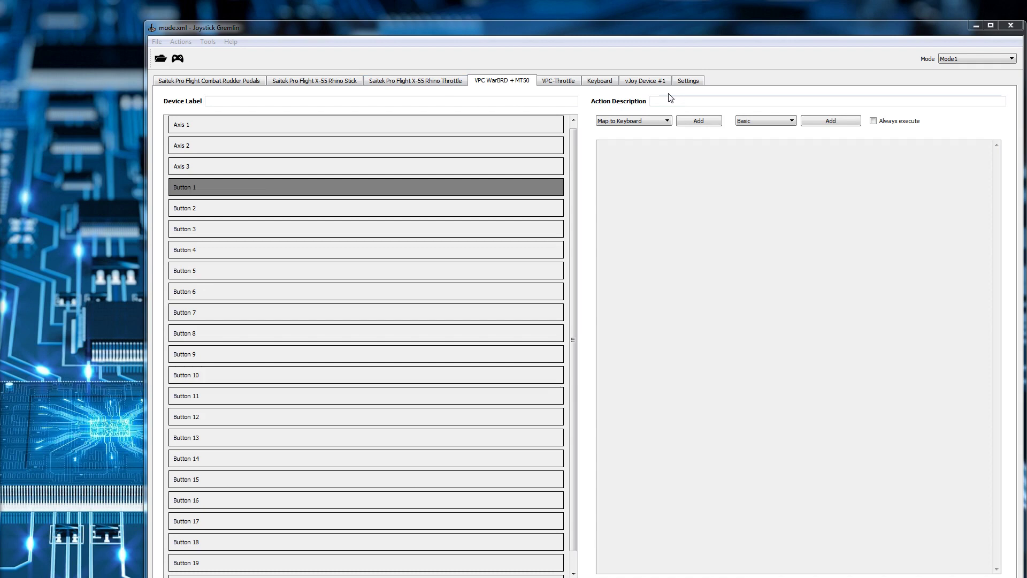
{"action": "left_click", "coordinate": [697, 122]}
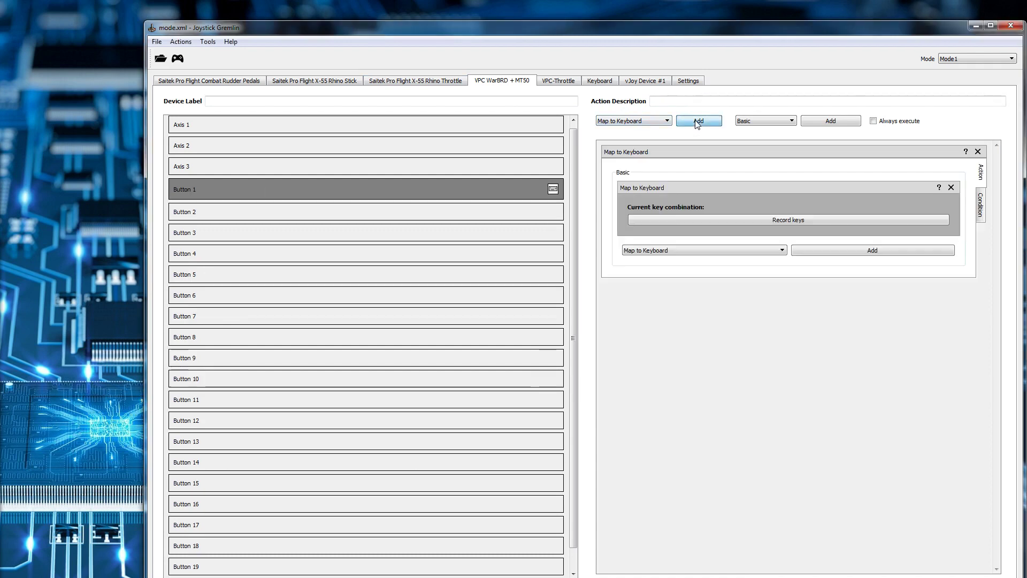
{"action": "left_click", "coordinate": [676, 220]}
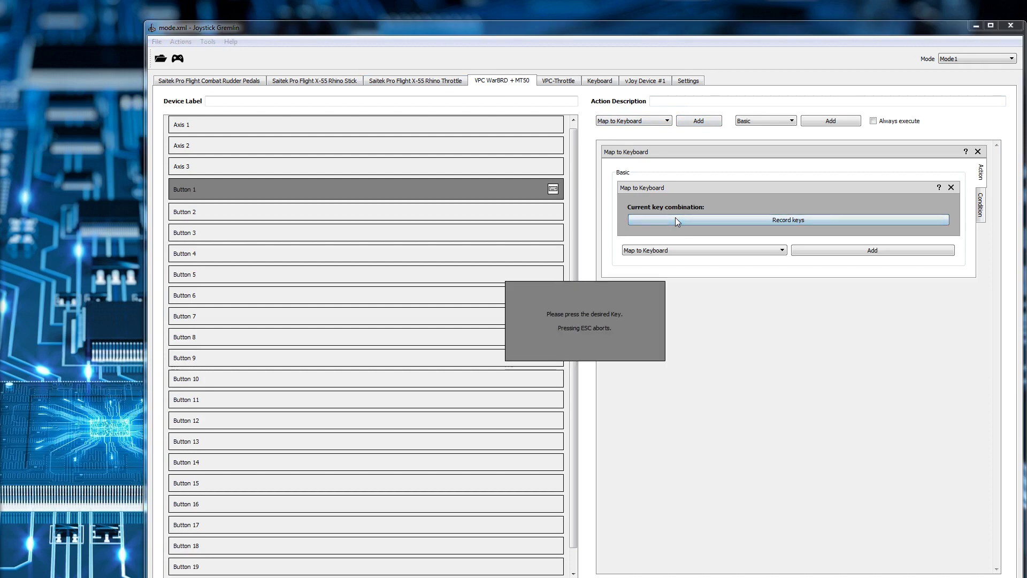
{"action": "key", "text": "p"}
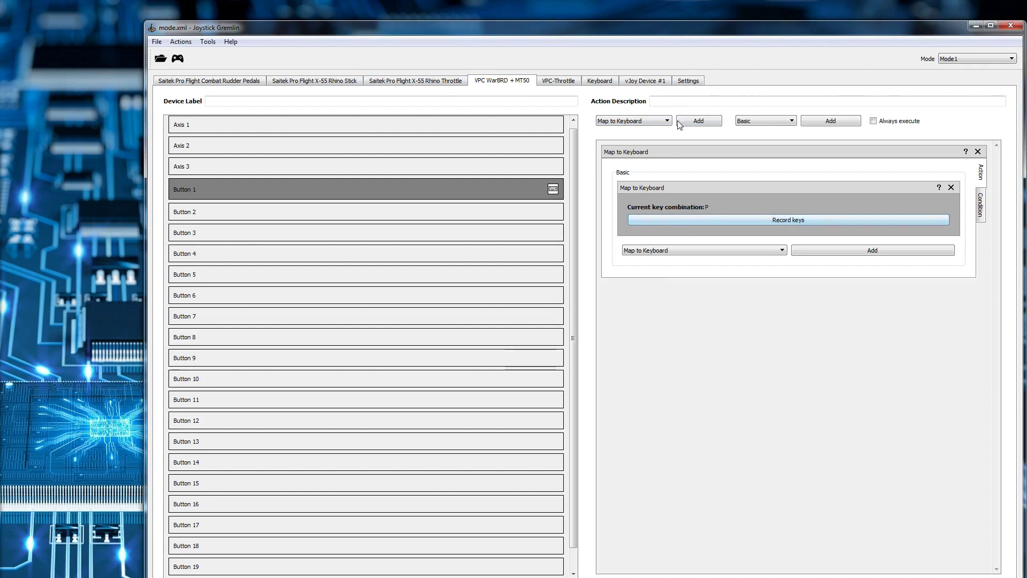
{"action": "type", "text": "Gun 1"}
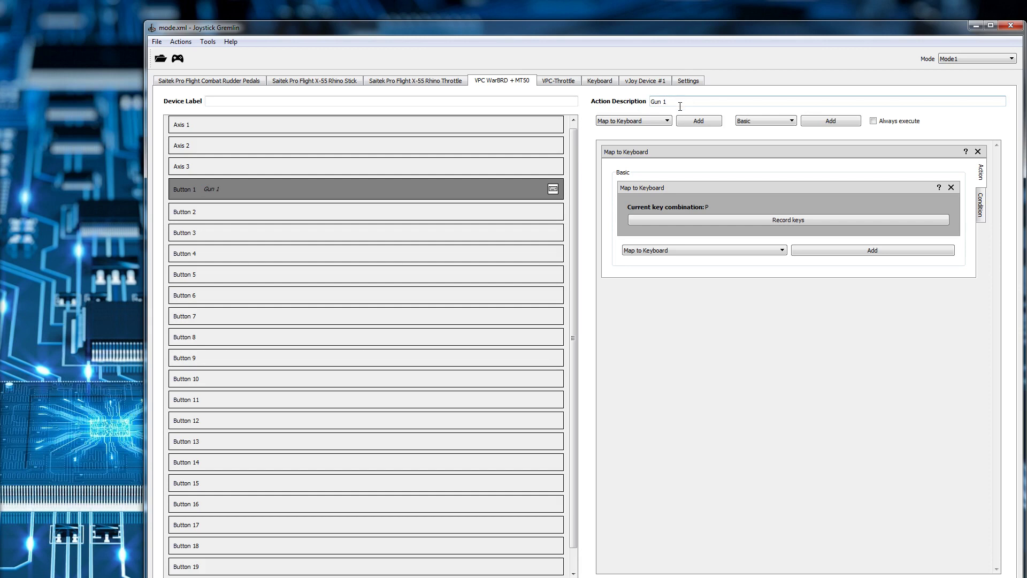
Map Button 2 of the VPC WarBRD + MT50 in Mode1 to the Space key, described as "Gun 2".
{"action": "left_click", "coordinate": [538, 213]}
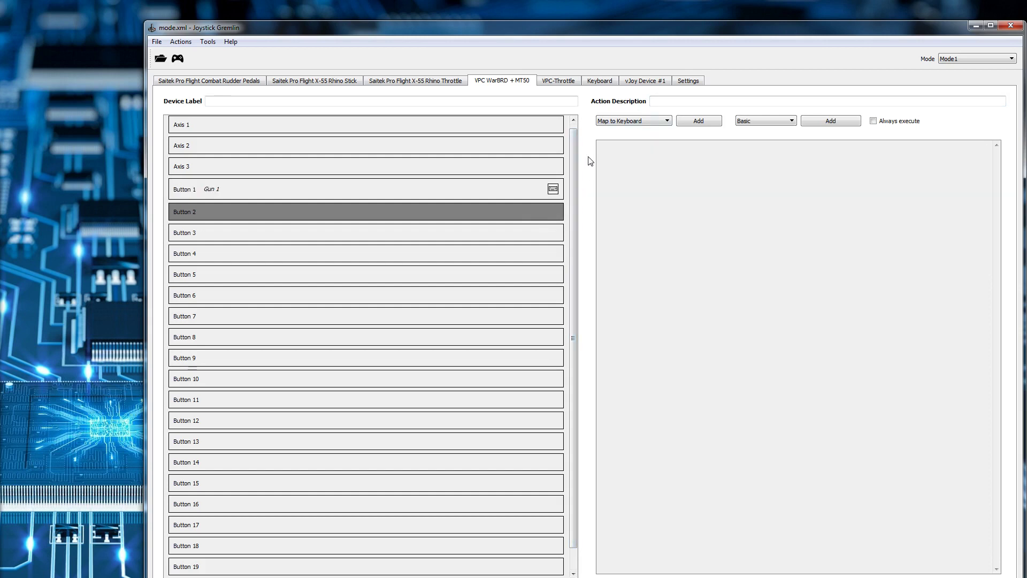
{"action": "left_click", "coordinate": [696, 122]}
{"action": "left_click", "coordinate": [671, 220]}
{"action": "key", "text": "space"}
{"action": "left_click", "coordinate": [665, 102]}
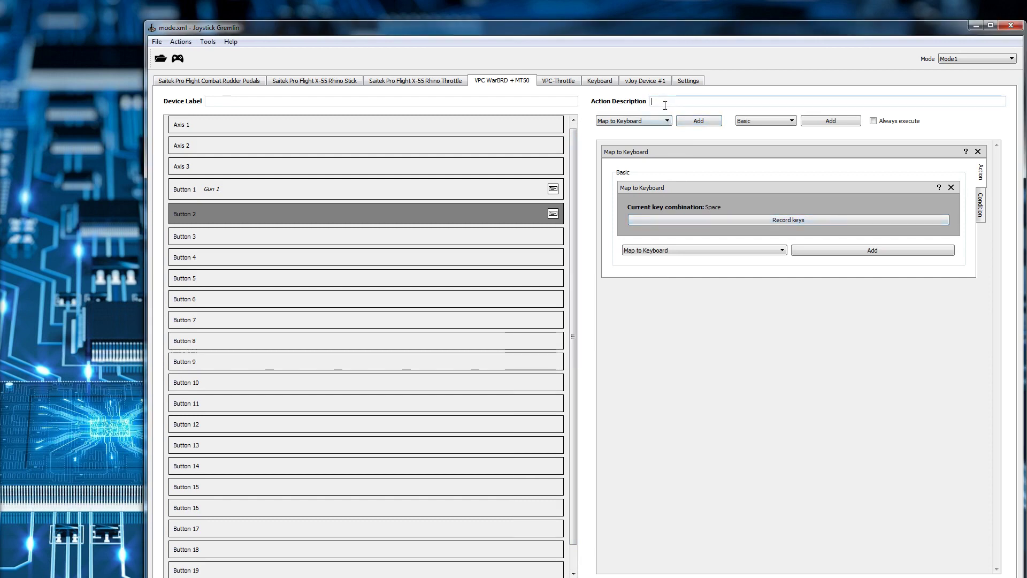
{"action": "type", "text": "Gun 2"}
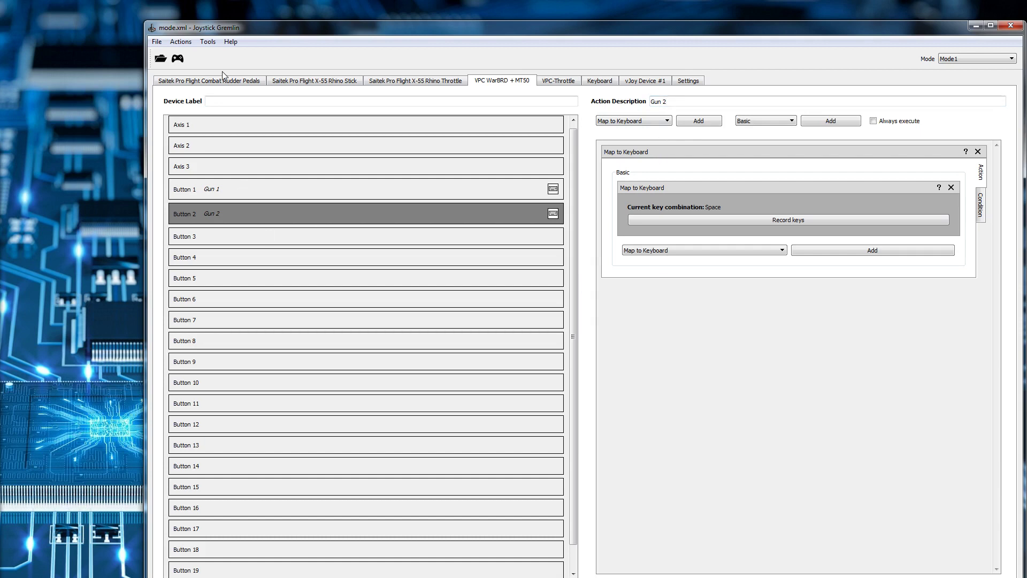
Activate the profile, test both gun trigger stages in the simulator's A-10C Game HOTAS controls, and deactivate the profile in Joystick Gremlin.
{"action": "left_click", "coordinate": [177, 59]}
{"action": "key", "text": "alt+Tab"}
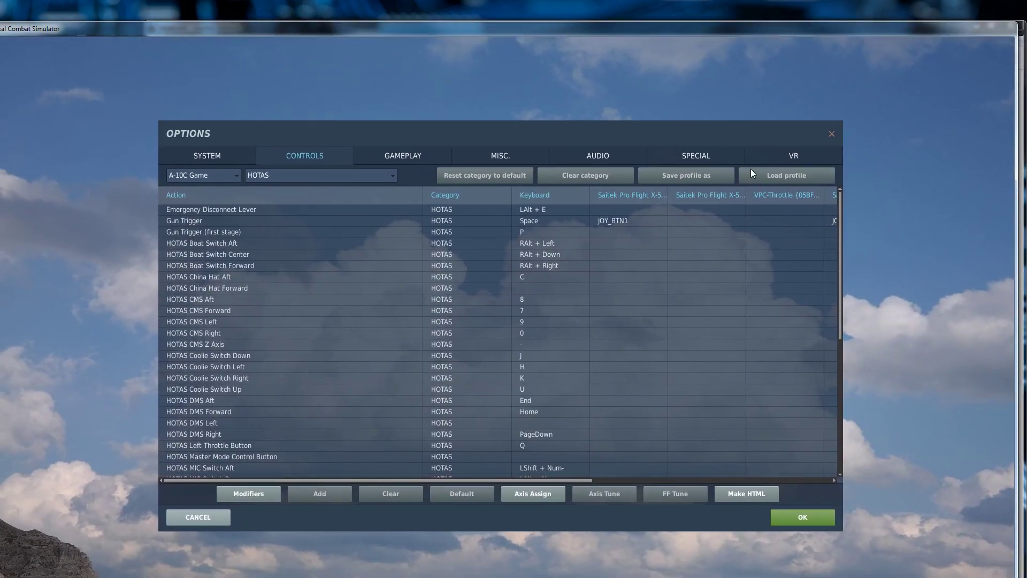
{"action": "key", "text": "p"}
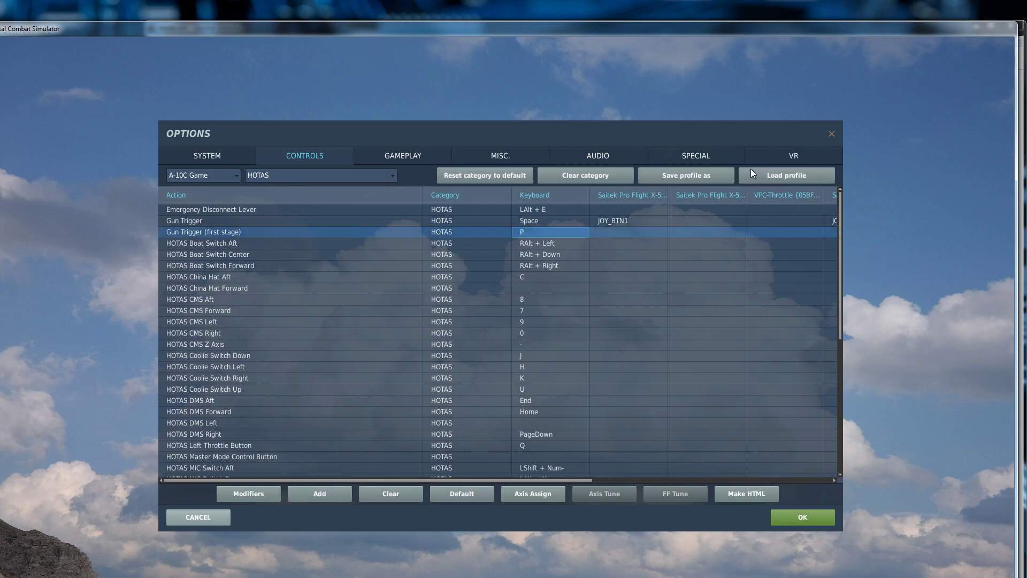
{"action": "key", "text": "space"}
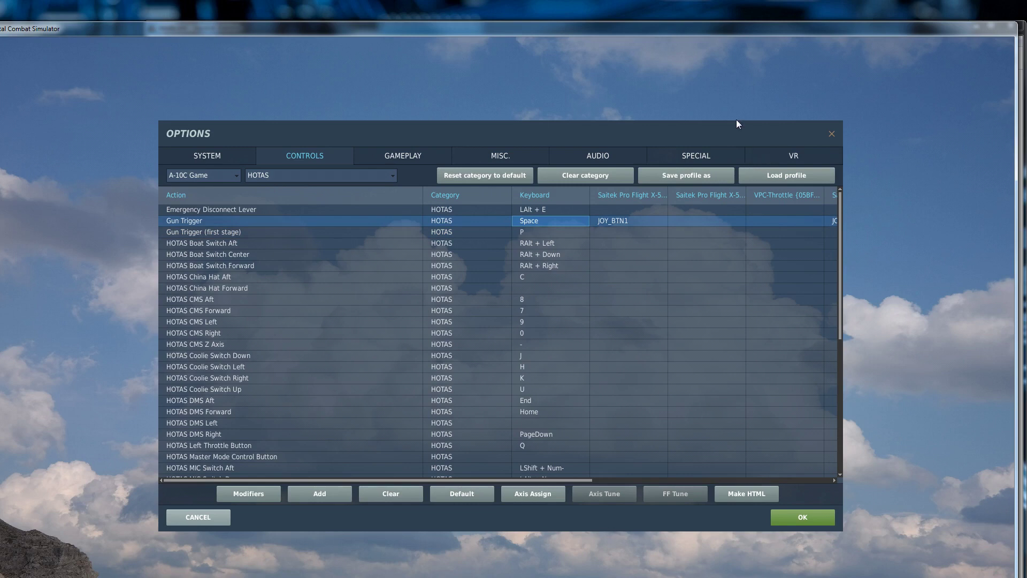
{"action": "left_click", "coordinate": [820, 32]}
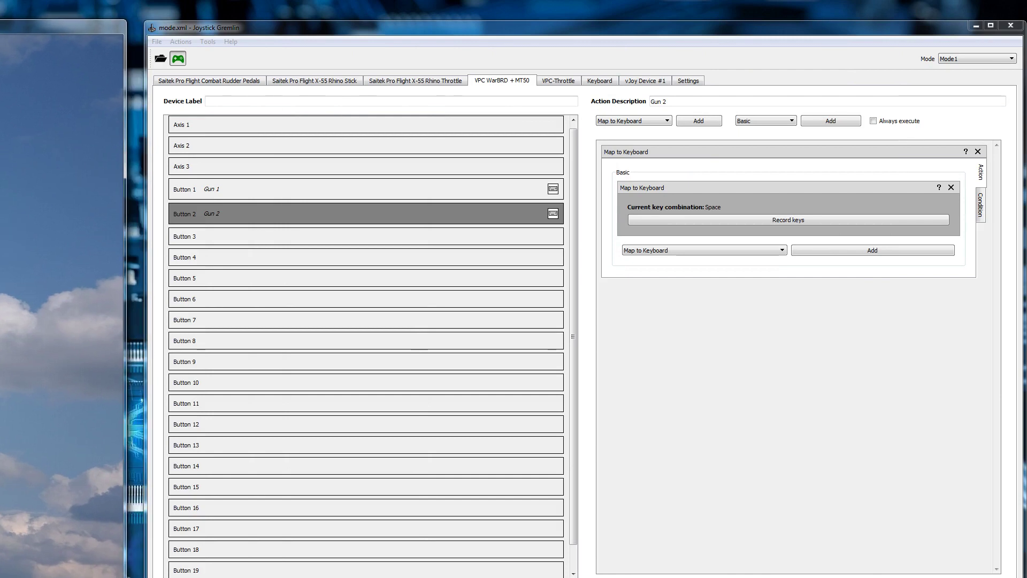
{"action": "left_click", "coordinate": [178, 58]}
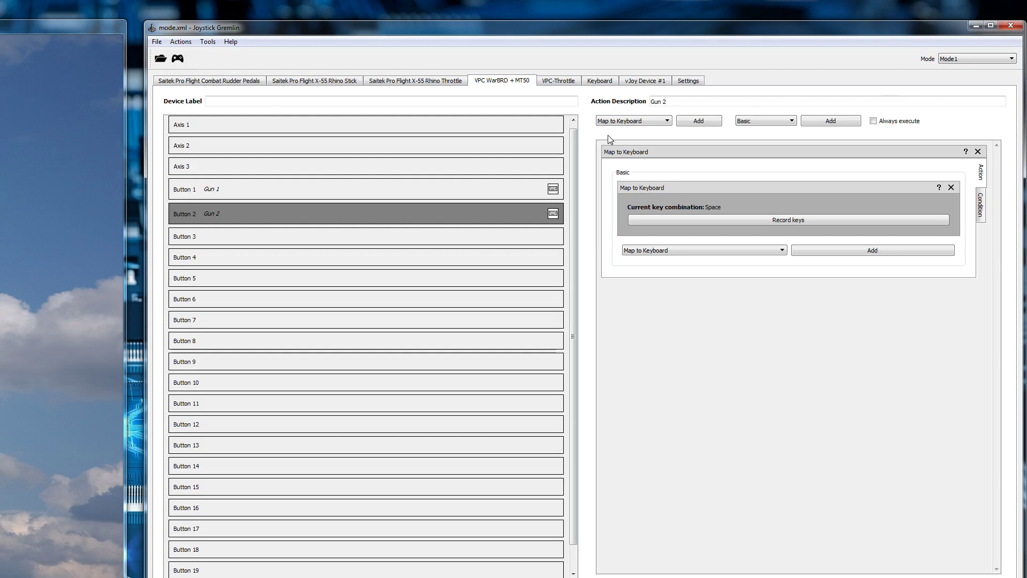
Map Button 9 of the VPC-Throttle in Mode1 to the semicolon key, described as "trgt Up".
{"action": "left_click", "coordinate": [553, 84]}
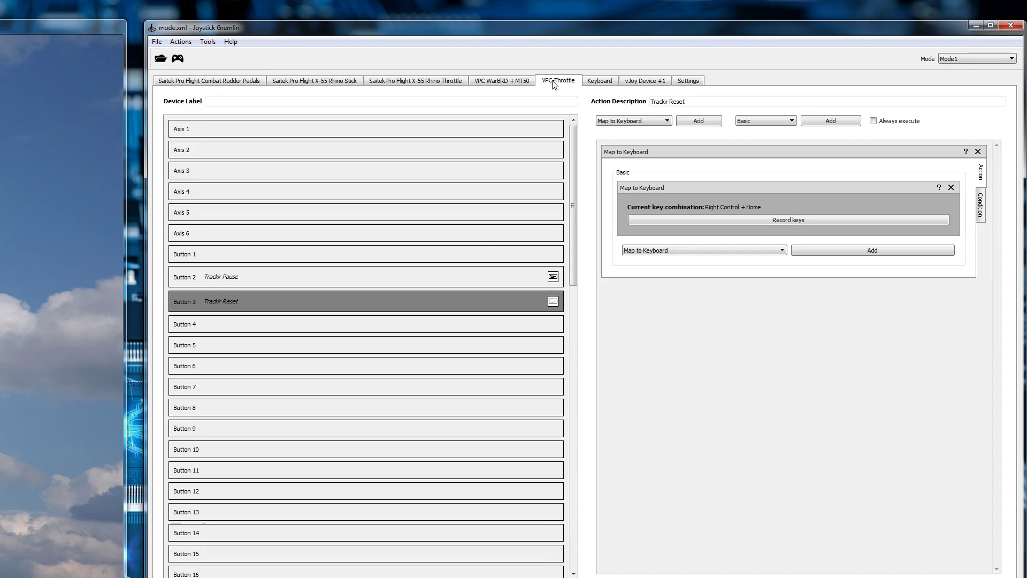
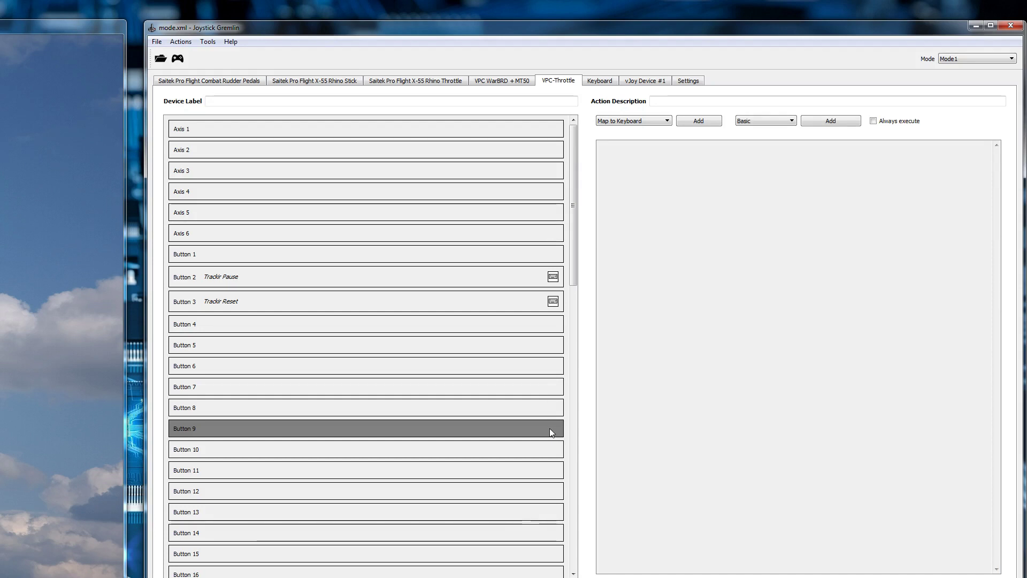
{"action": "left_click", "coordinate": [699, 122]}
{"action": "left_click", "coordinate": [686, 100]}
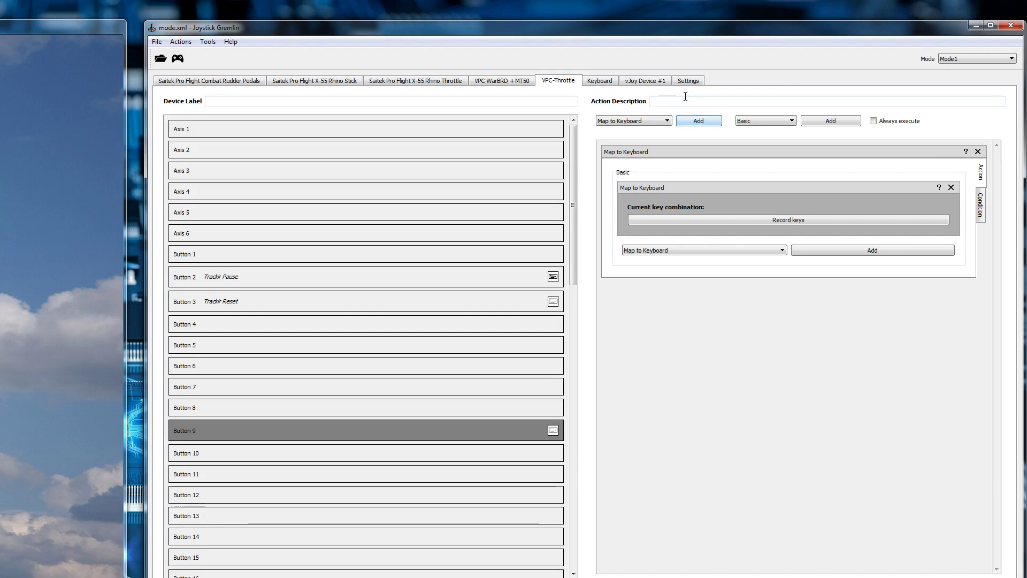
{"action": "type", "text": "trgt Up"}
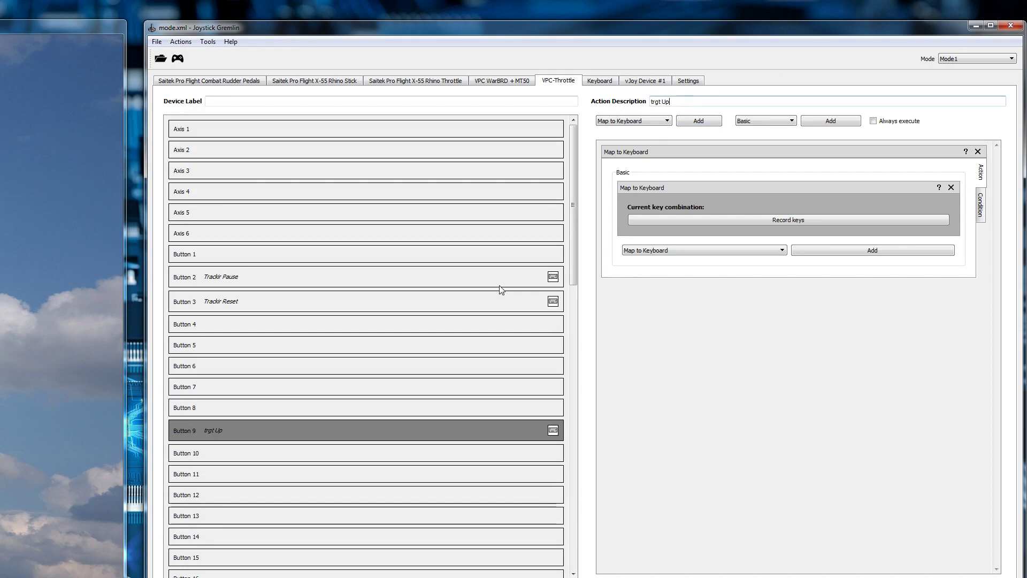
{"action": "left_click", "coordinate": [697, 220]}
{"action": "key", "text": "semicolon"}
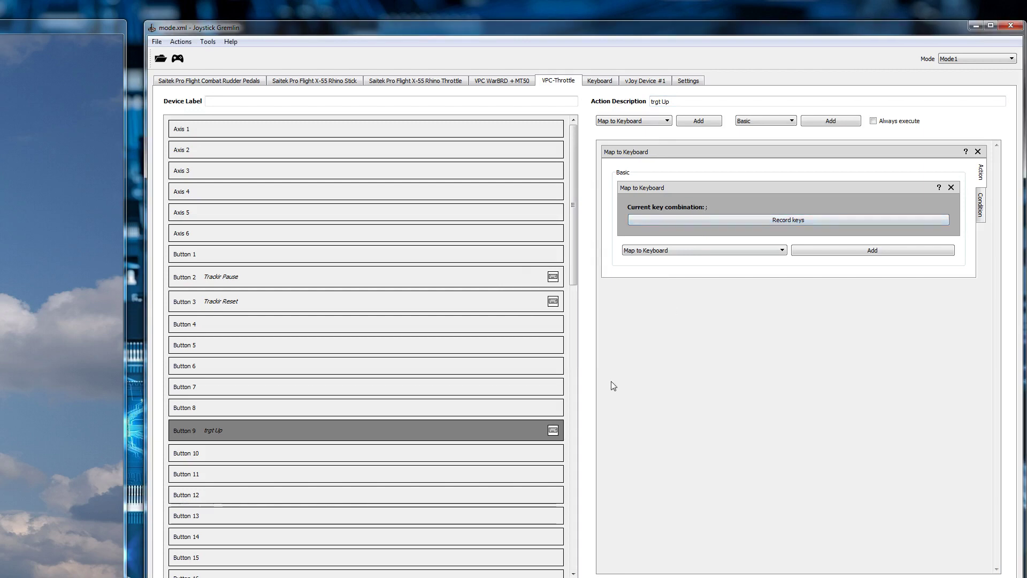
Map Button 10 of the VPC-Throttle to the period key, described as "trgt Down".
{"action": "key", "text": "Down"}
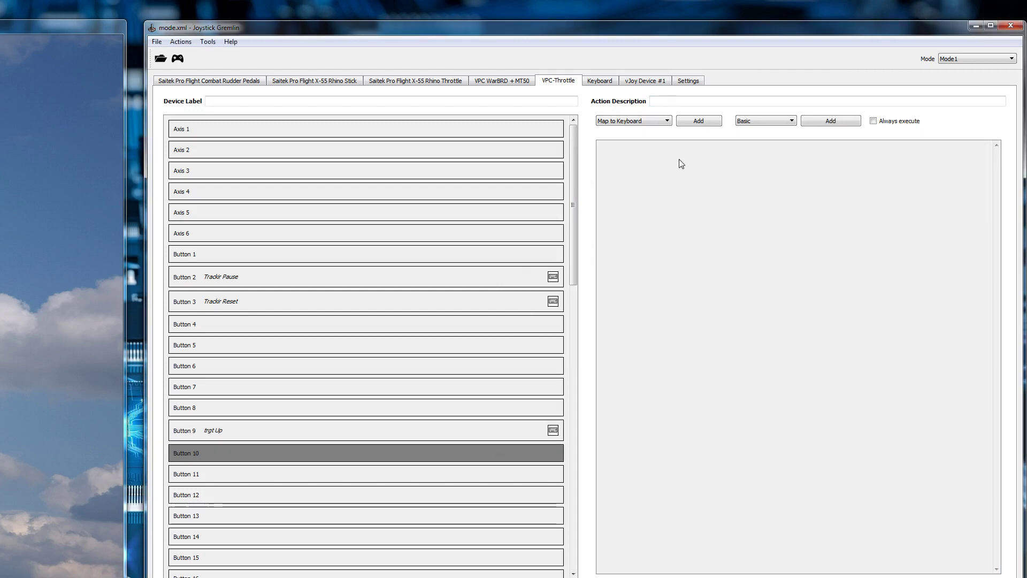
{"action": "left_click", "coordinate": [683, 100]}
{"action": "type", "text": "trg"}
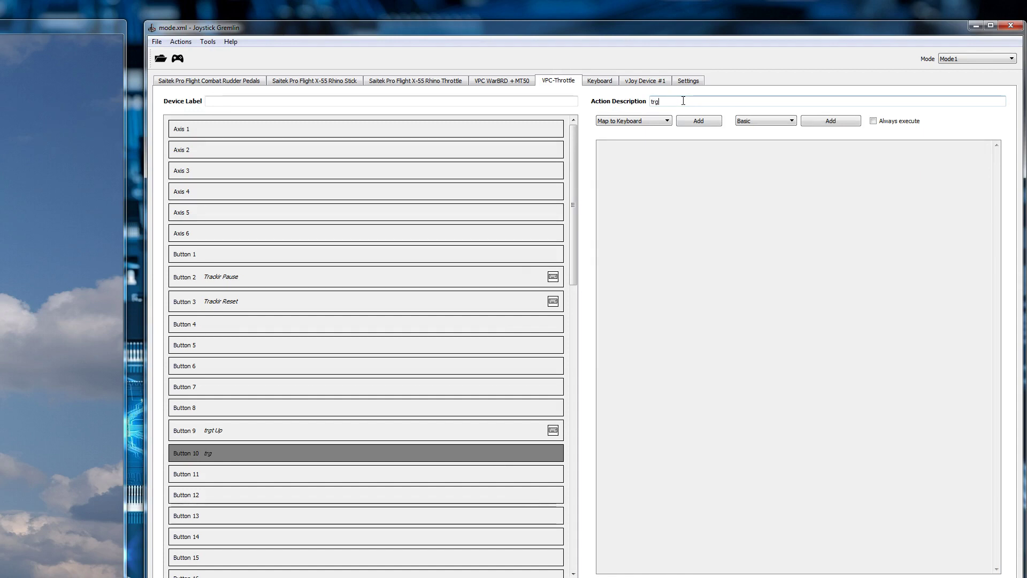
{"action": "type", "text": "t DOwn"}
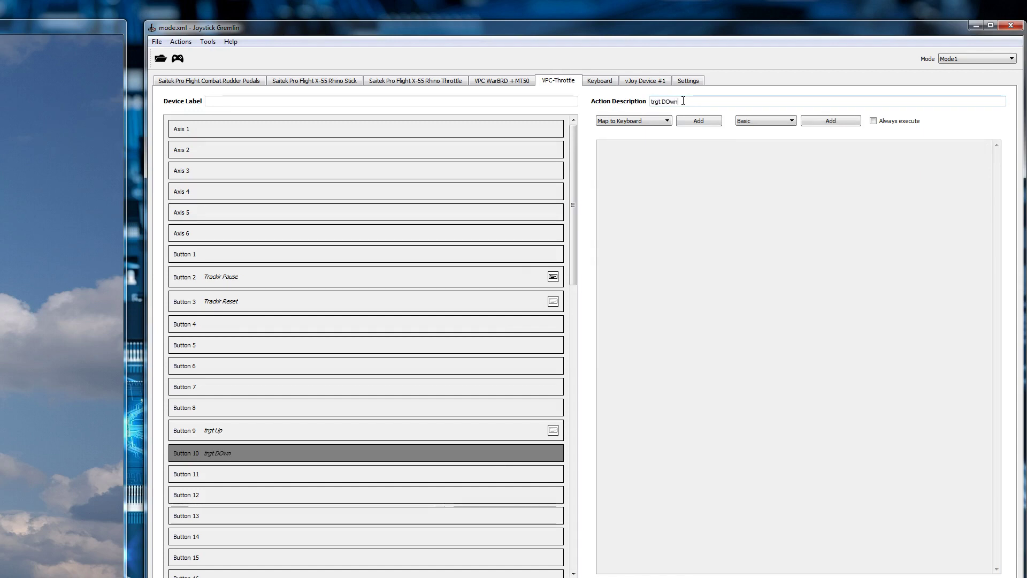
{"action": "left_click", "coordinate": [695, 122]}
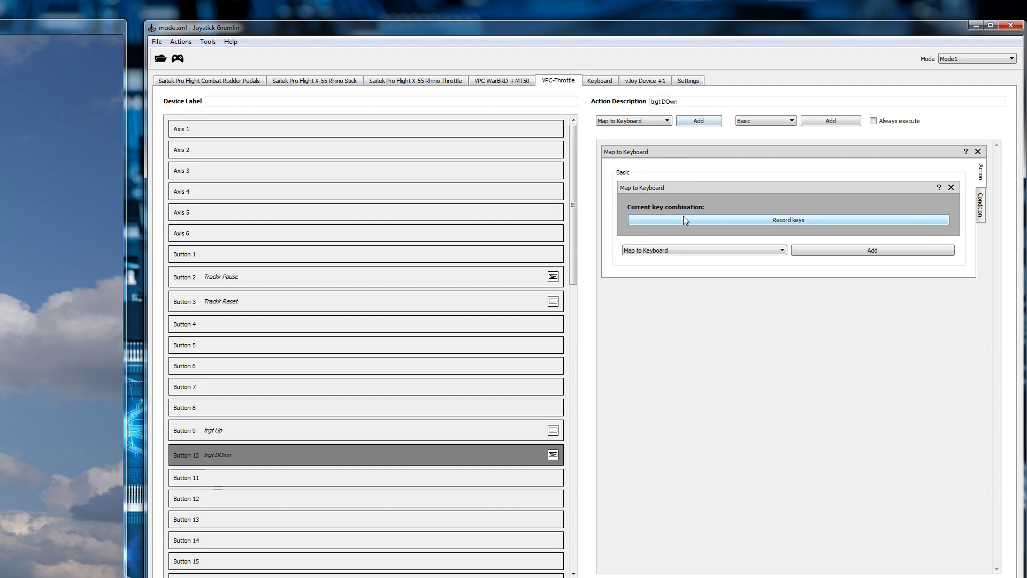
{"action": "left_click", "coordinate": [683, 216]}
{"action": "key", "text": "period"}
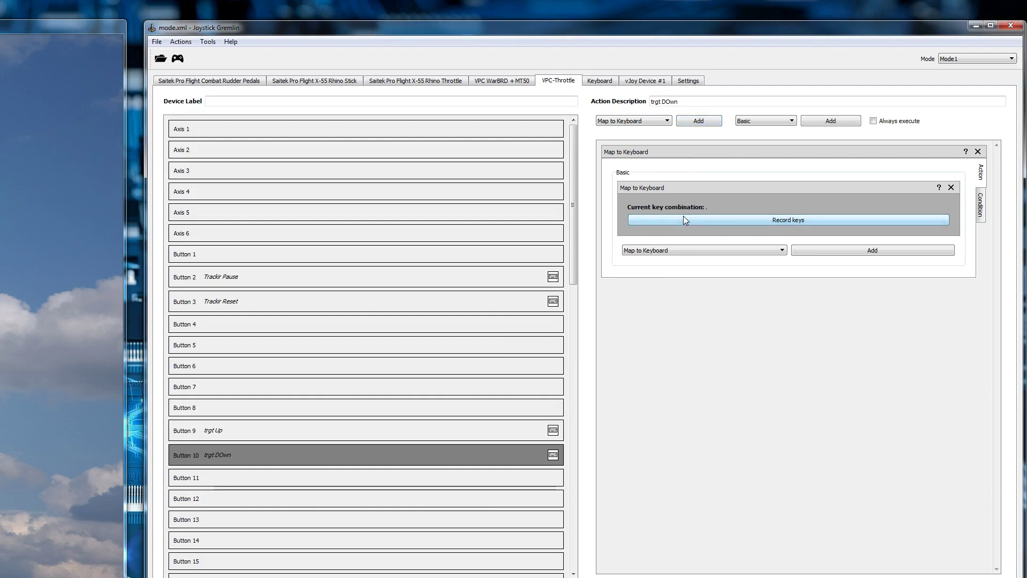
{"action": "left_click", "coordinate": [669, 102]}
{"action": "type", "text": "o"}
{"action": "key", "text": "Delete"}
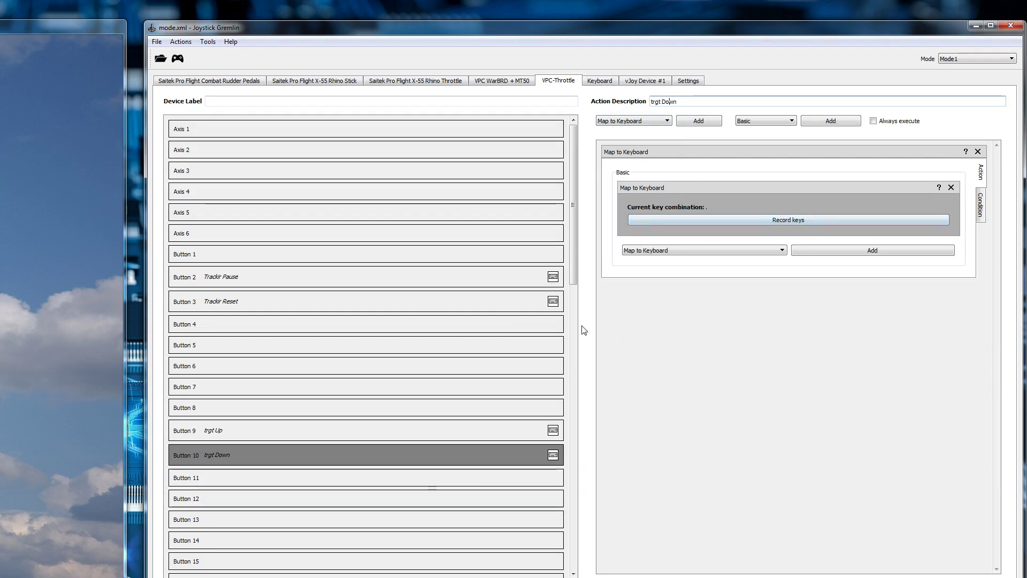
Map Button 11 of the VPC-Throttle to the comma key, described as "trgt Left".
{"action": "key", "text": "Down"}
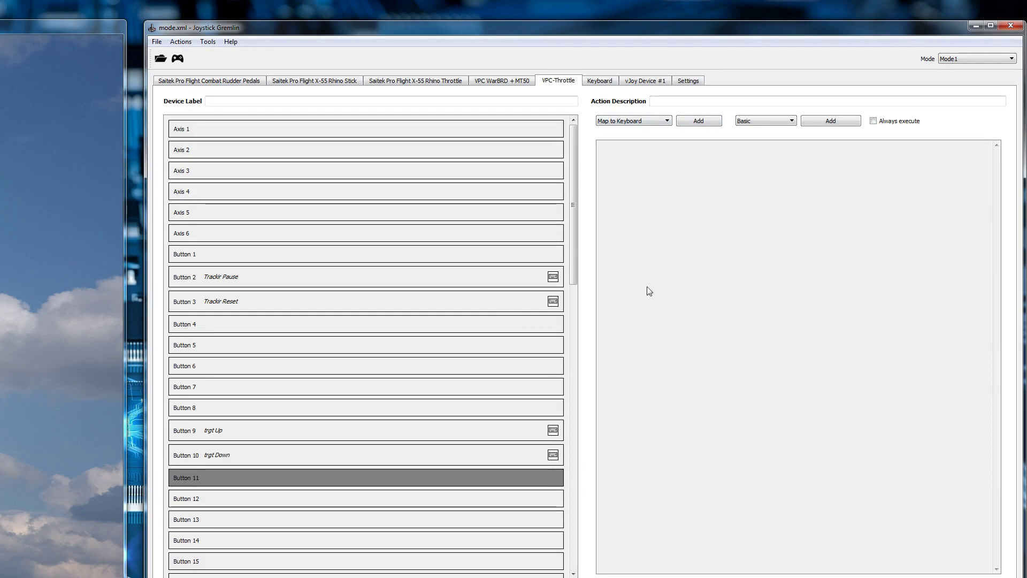
{"action": "left_click", "coordinate": [688, 101]}
{"action": "type", "text": "trgt Left"}
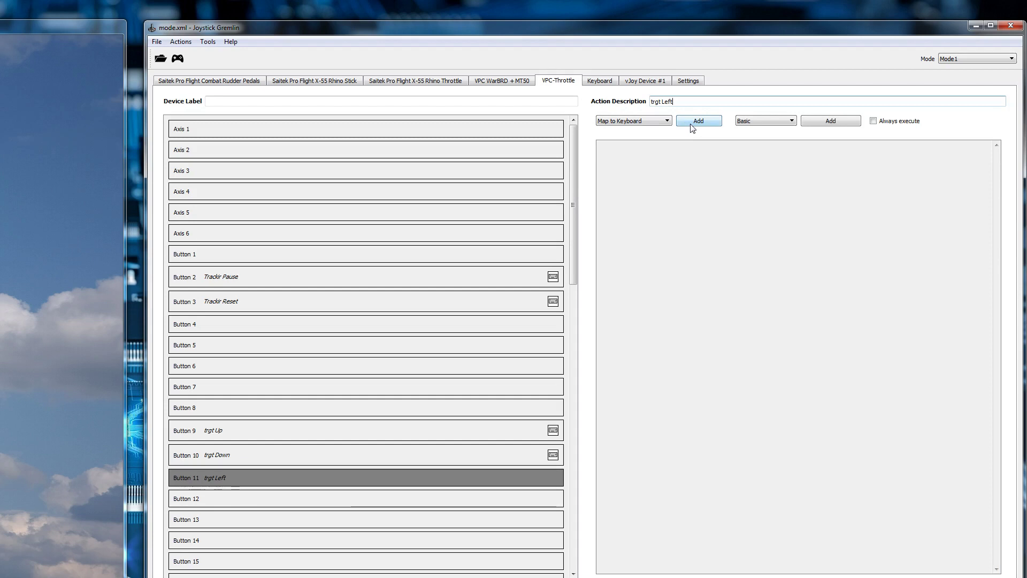
{"action": "left_click", "coordinate": [691, 124]}
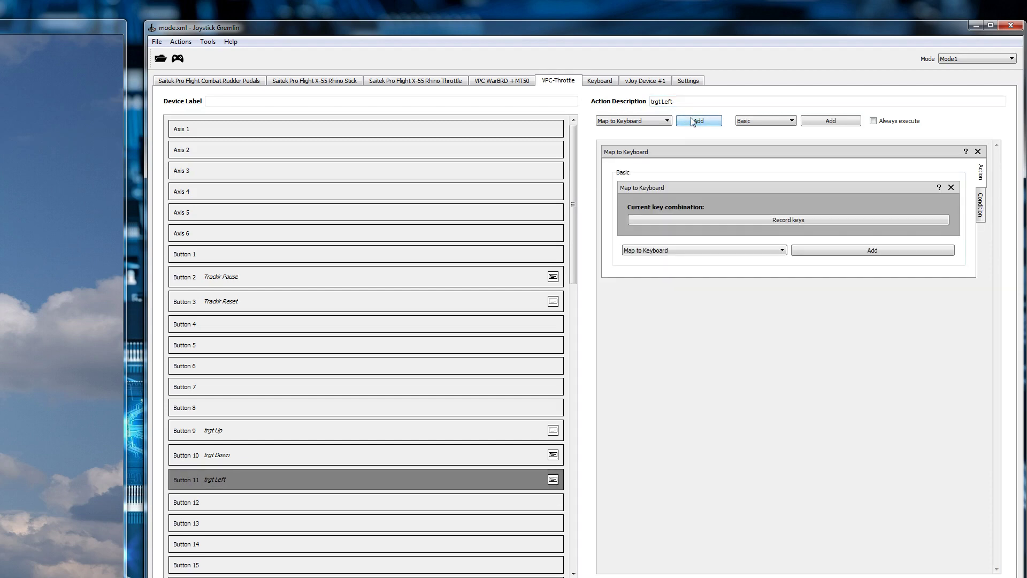
{"action": "left_click", "coordinate": [684, 216]}
{"action": "key", "text": "comma"}
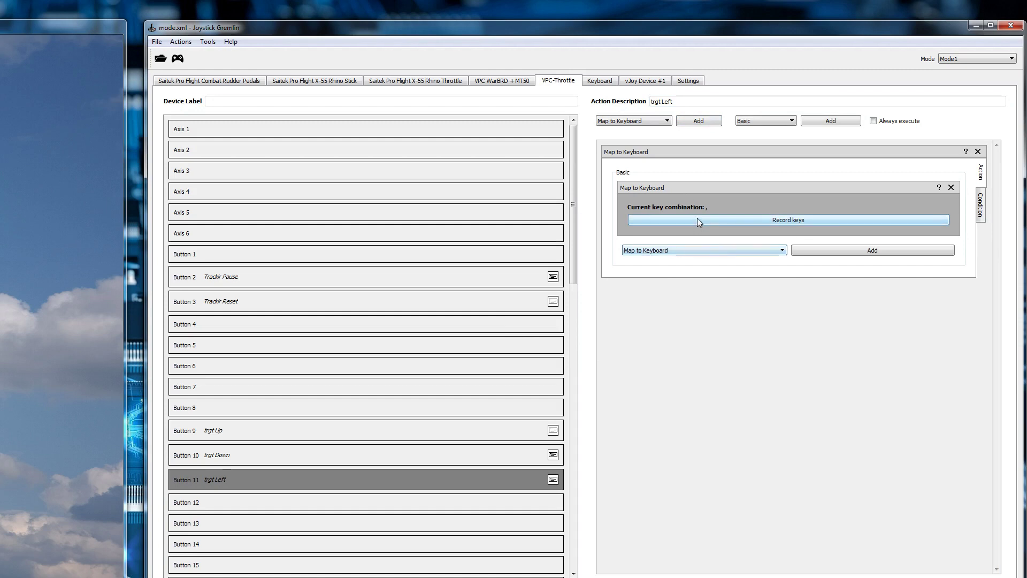
Map Button 12 of the VPC-Throttle to the slash key, described as "trgt Right".
{"action": "left_click", "coordinate": [451, 495]}
{"action": "left_click", "coordinate": [669, 101]}
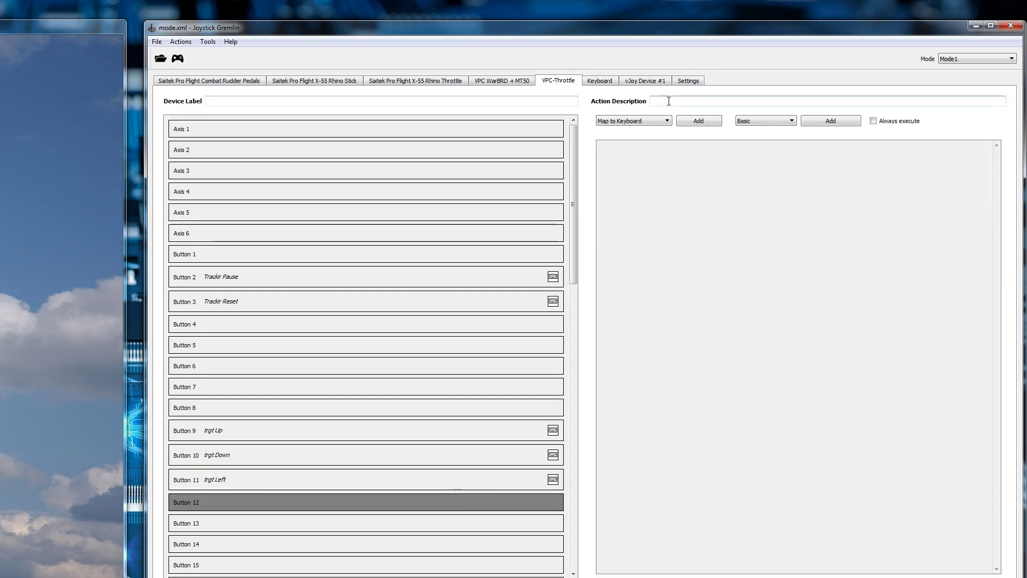
{"action": "type", "text": "trgt Right"}
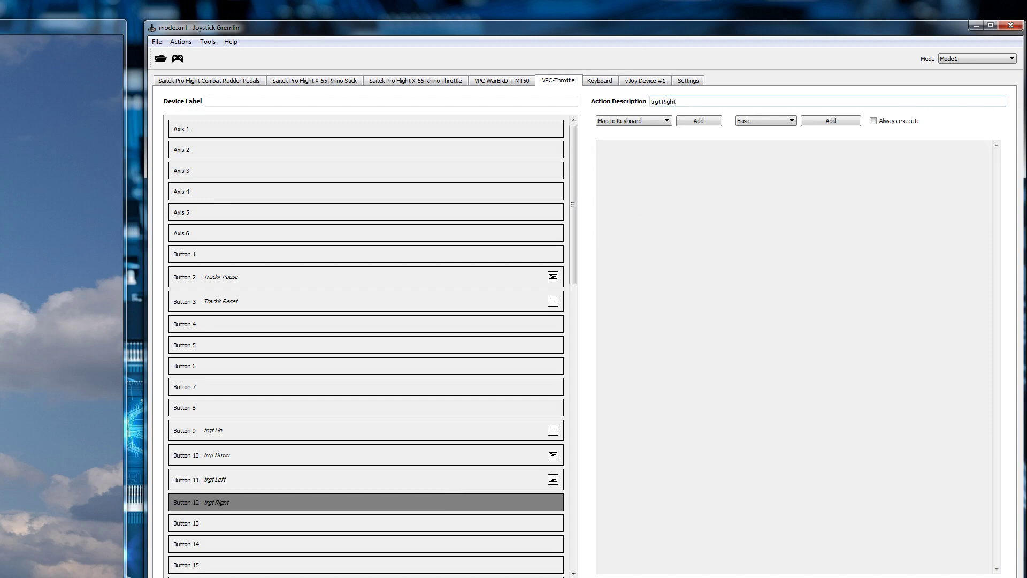
{"action": "left_click", "coordinate": [694, 122]}
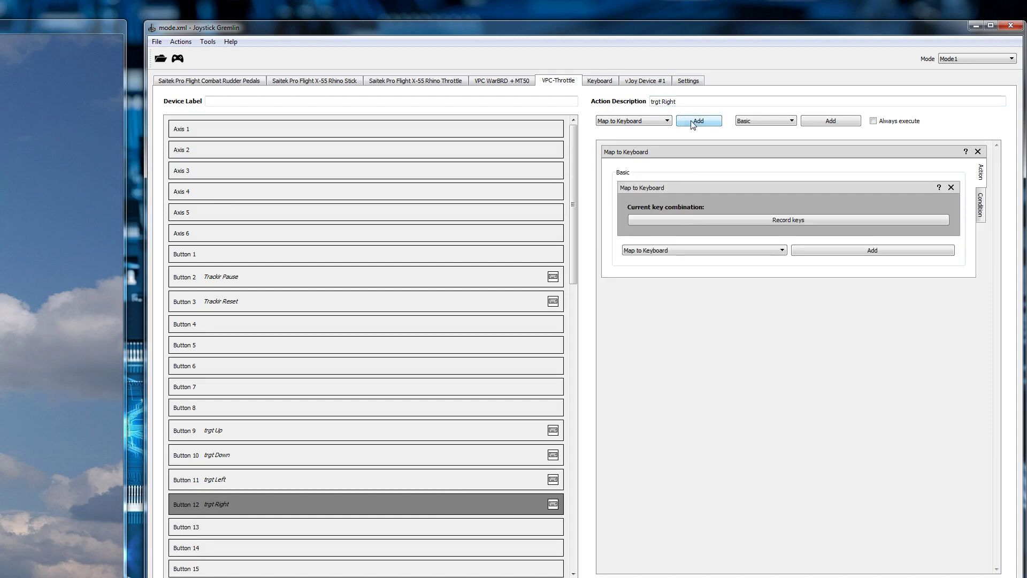
{"action": "left_click", "coordinate": [688, 219]}
{"action": "key", "text": "slash"}
Activate the Joystick Gremlin profile and test the four throttle slew directions against the simulator's A-10C Game HOTAS controls.
{"action": "key", "text": "alt+Tab"}
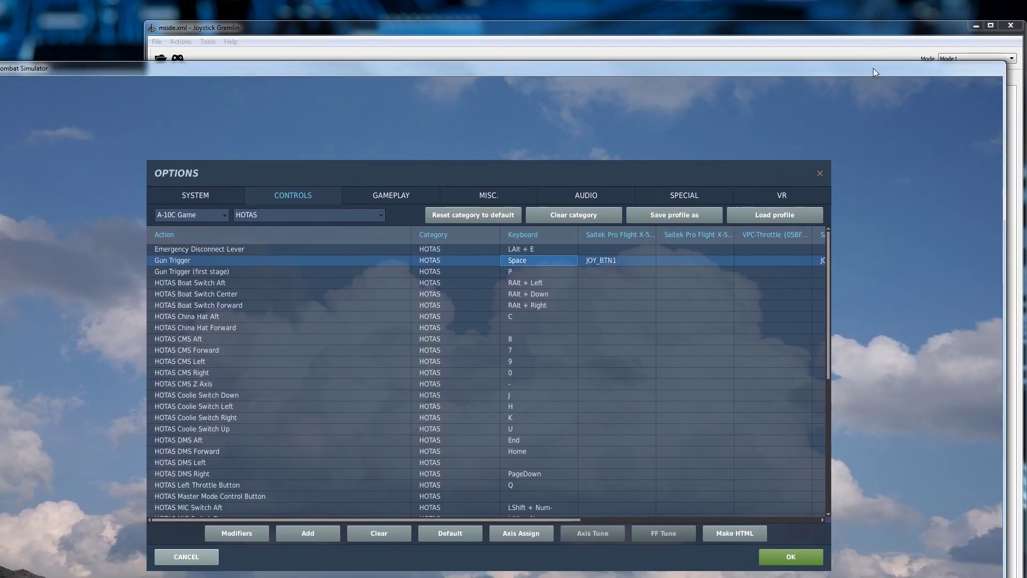
{"action": "left_click_drag", "start_coordinate": [873, 68], "coordinate": [881, 67]}
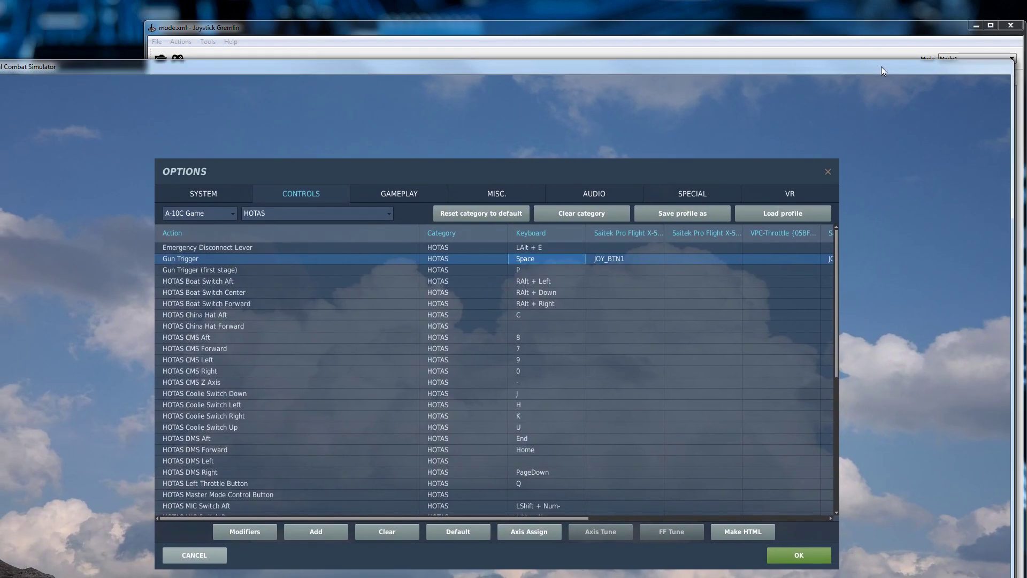
{"action": "left_click", "coordinate": [291, 24]}
{"action": "left_click", "coordinate": [177, 57]}
{"action": "left_click", "coordinate": [130, 116]}
{"action": "key", "text": "semicolon"}
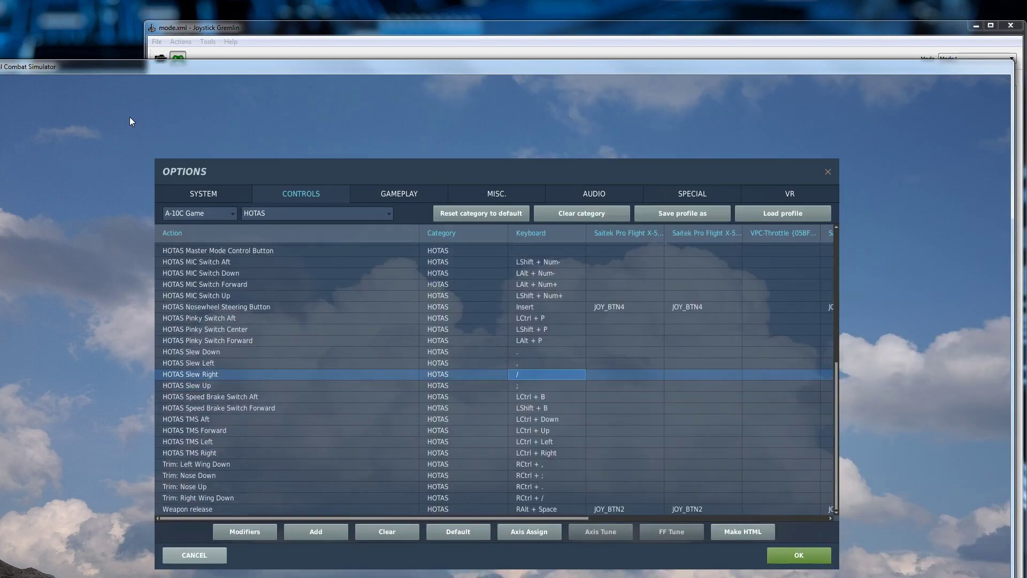
{"action": "key", "text": "period"}
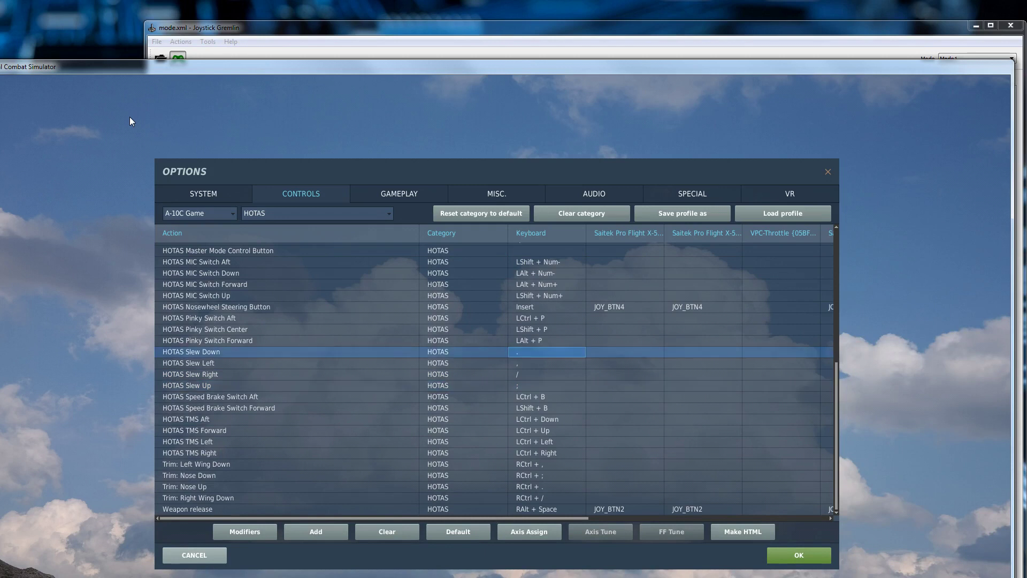
{"action": "key", "text": "comma"}
{"action": "key", "text": "slash"}
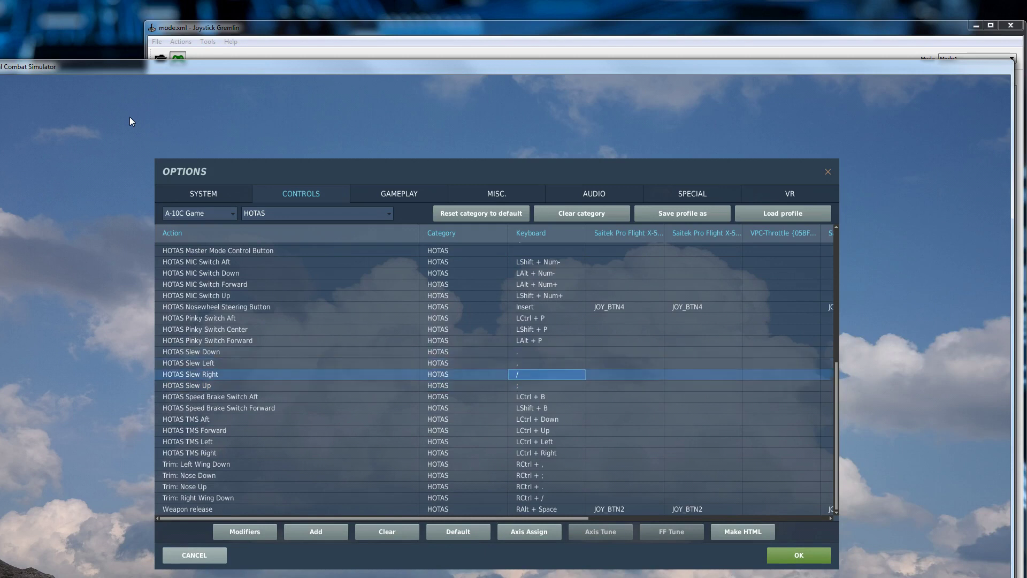
{"action": "key", "text": "semicolon"}
{"action": "key", "text": "period"}
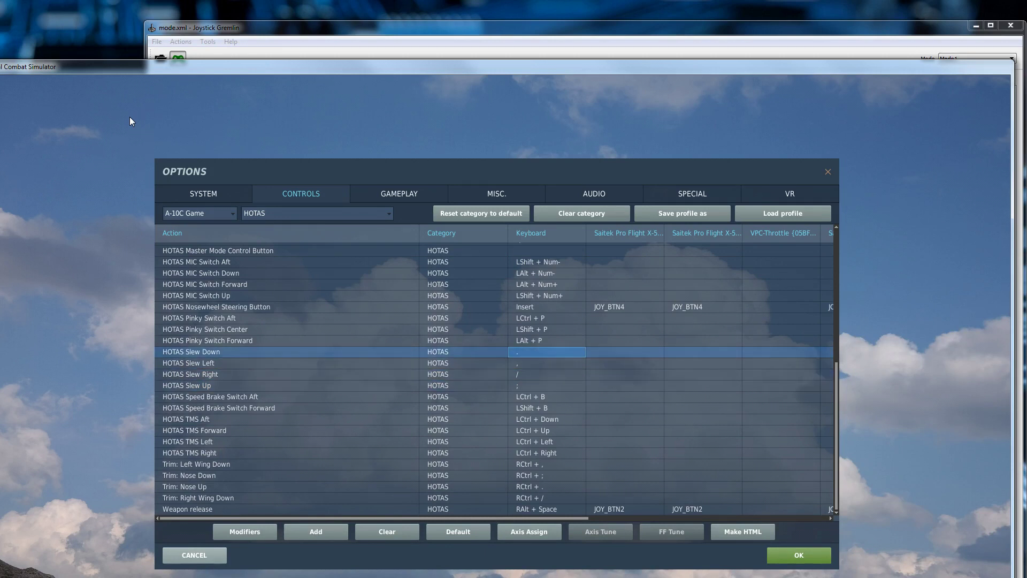
Switch the simulator's controls list to the Ka-50 Sim aircraft.
{"action": "left_click", "coordinate": [234, 214]}
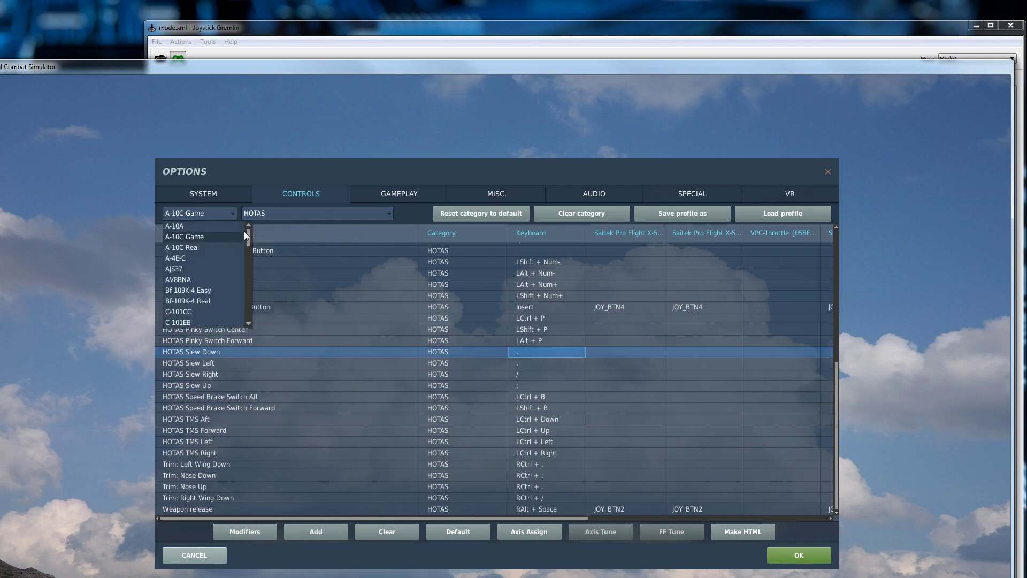
{"action": "left_click_drag", "start_coordinate": [247, 231], "coordinate": [232, 268]}
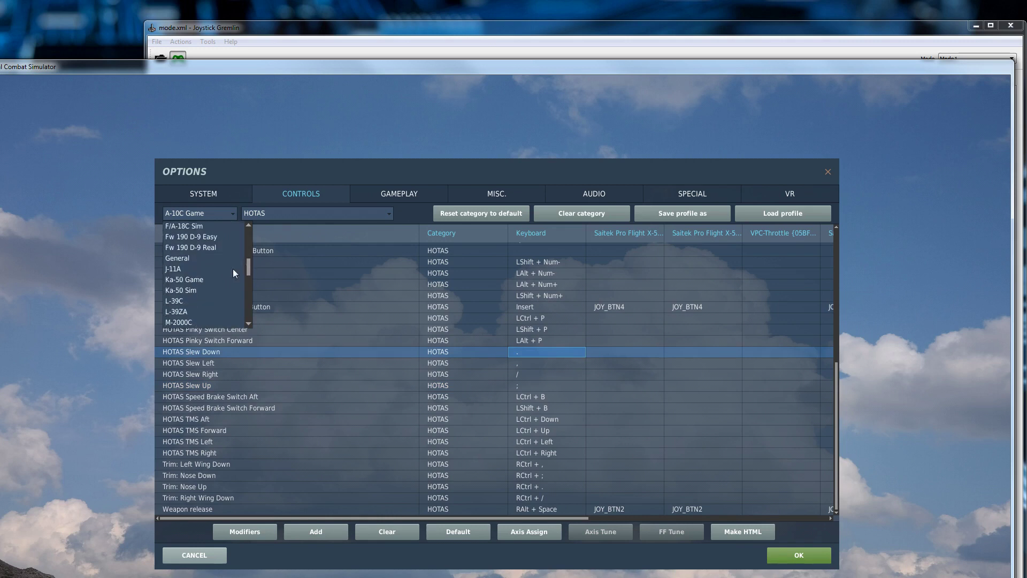
{"action": "left_click", "coordinate": [199, 289]}
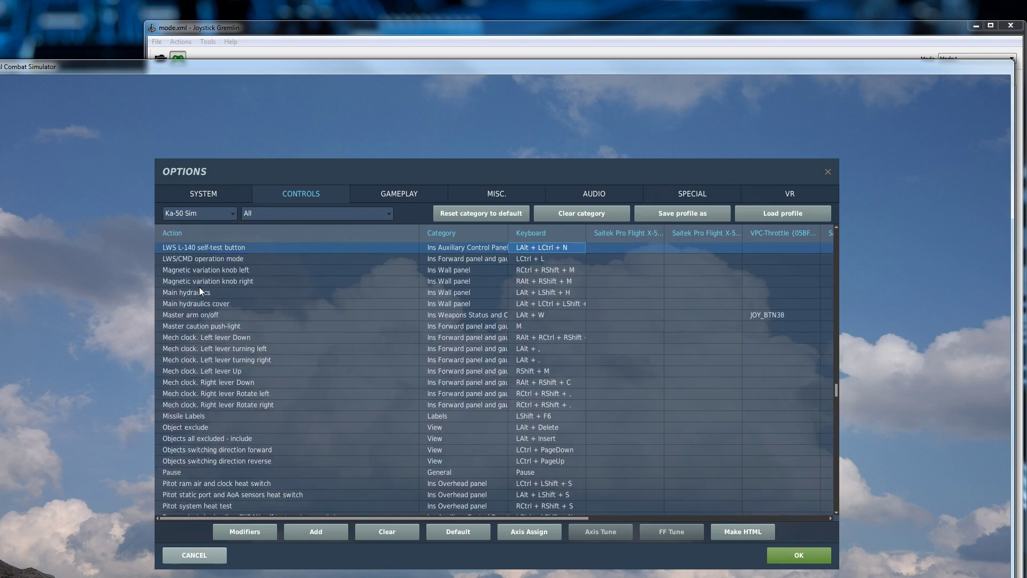
Test the throttle's down, right and left slew buttons against the Ka-50 Sim Shkval slew commands.
{"action": "scroll", "coordinate": [199, 291], "scroll_direction": "up", "scroll_amount": 5}
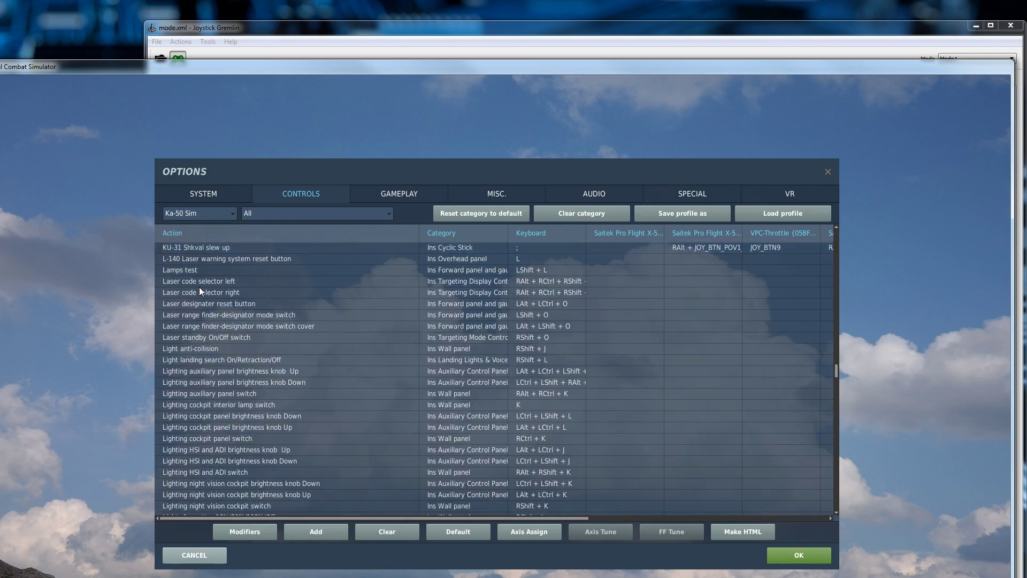
{"action": "key", "text": "period"}
{"action": "key", "text": "slash"}
{"action": "key", "text": "comma"}
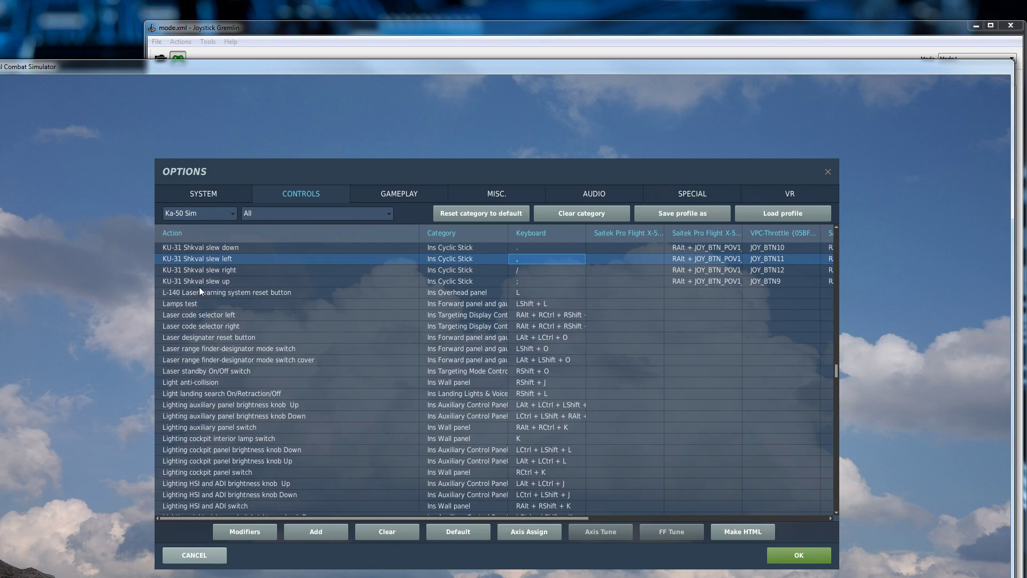
Switch the controls list to the Su-27 and test the four throttle slew directions against its Target Designator commands.
{"action": "left_click", "coordinate": [230, 213]}
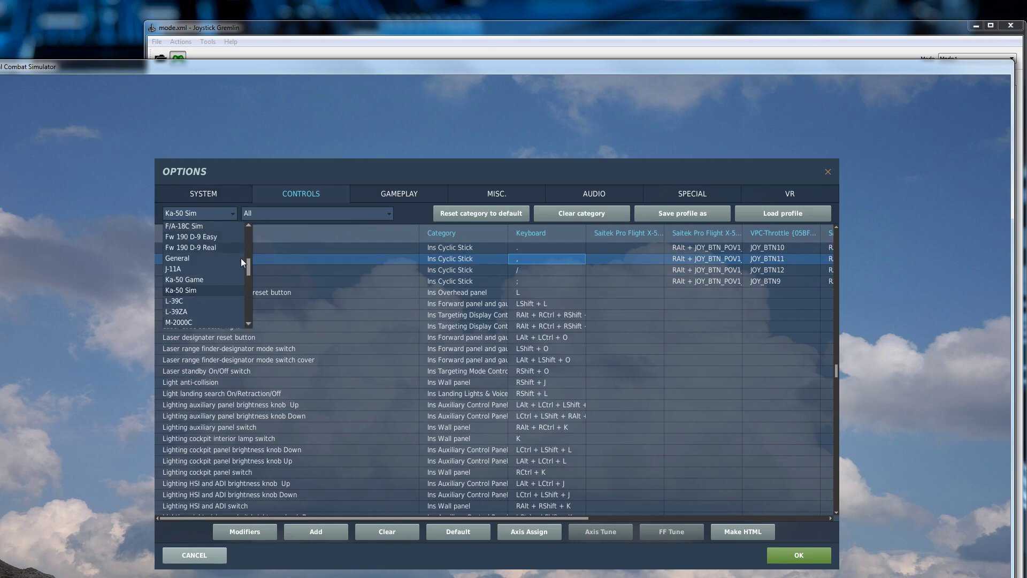
{"action": "left_click_drag", "start_coordinate": [247, 264], "coordinate": [244, 298]}
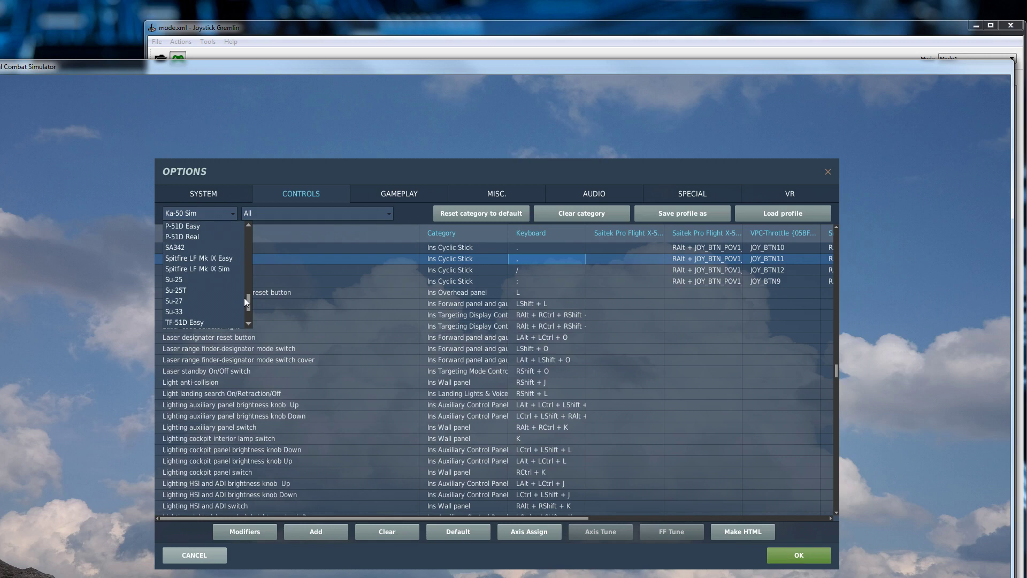
{"action": "left_click", "coordinate": [222, 301]}
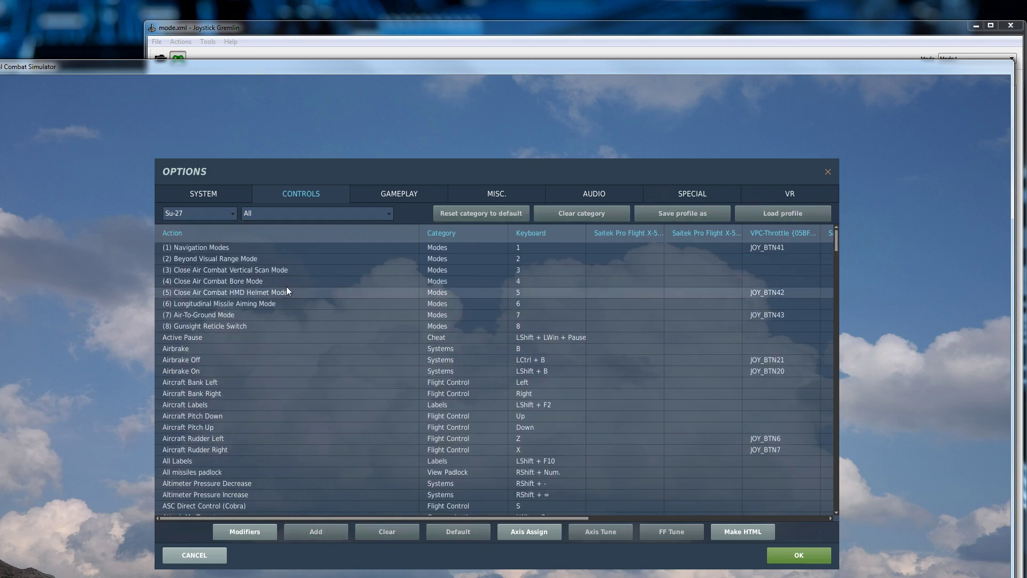
{"action": "key", "text": "comma"}
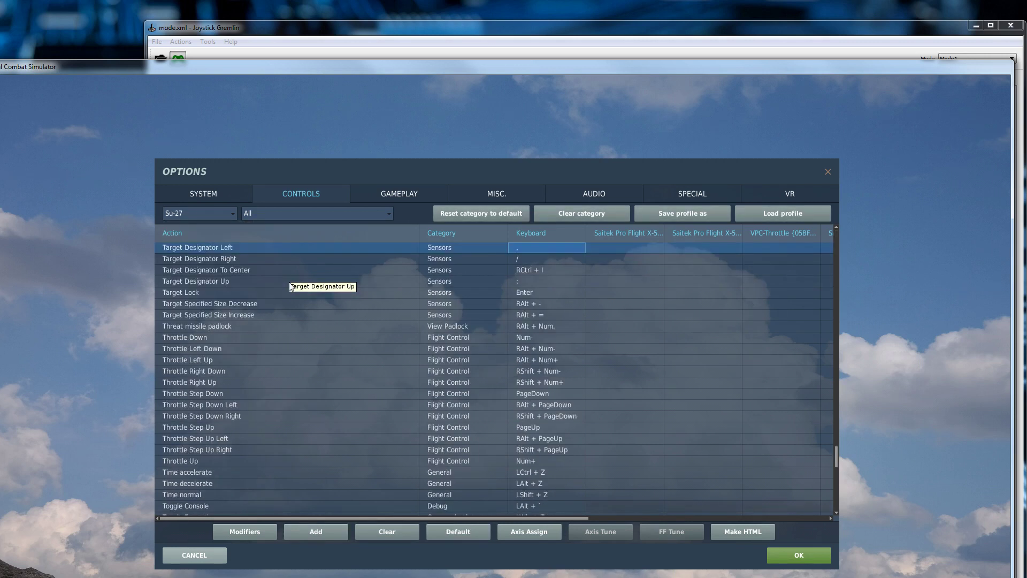
{"action": "key", "text": "semicolon"}
{"action": "key", "text": "slash"}
{"action": "key", "text": "period"}
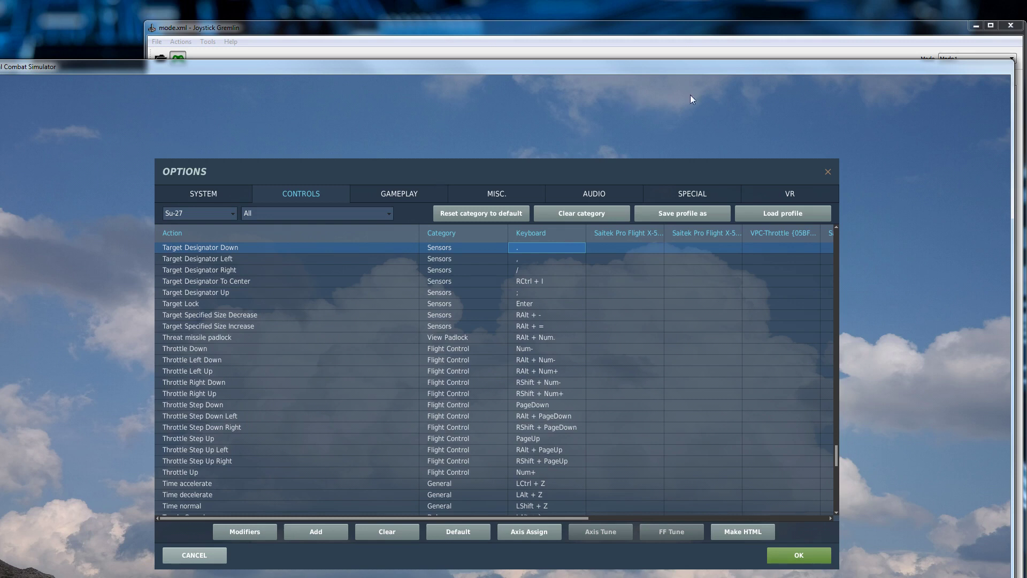
Switch to Joystick Gremlin and deactivate the running profile.
{"action": "key", "text": "alt+Tab"}
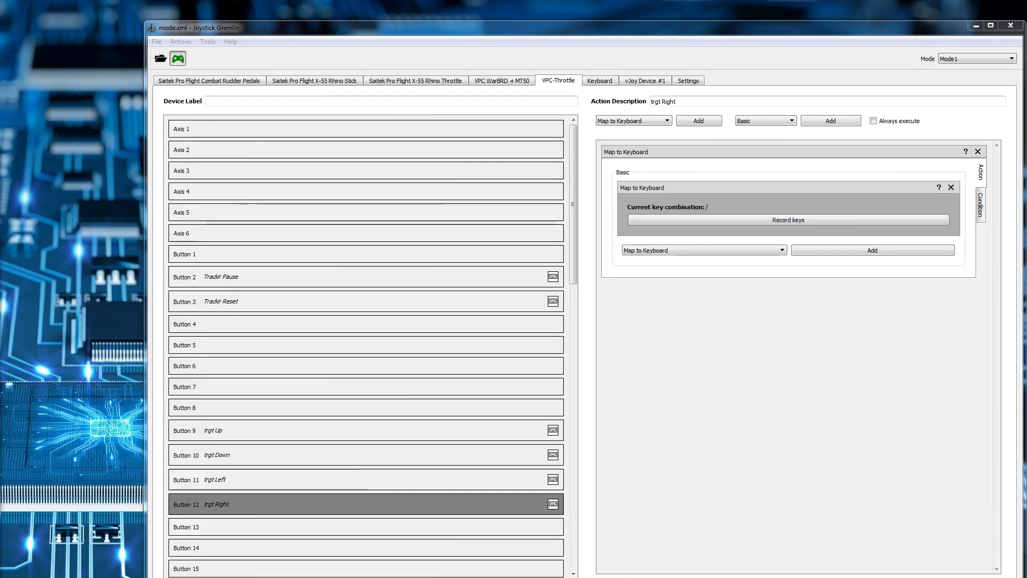
{"action": "left_click", "coordinate": [178, 58]}
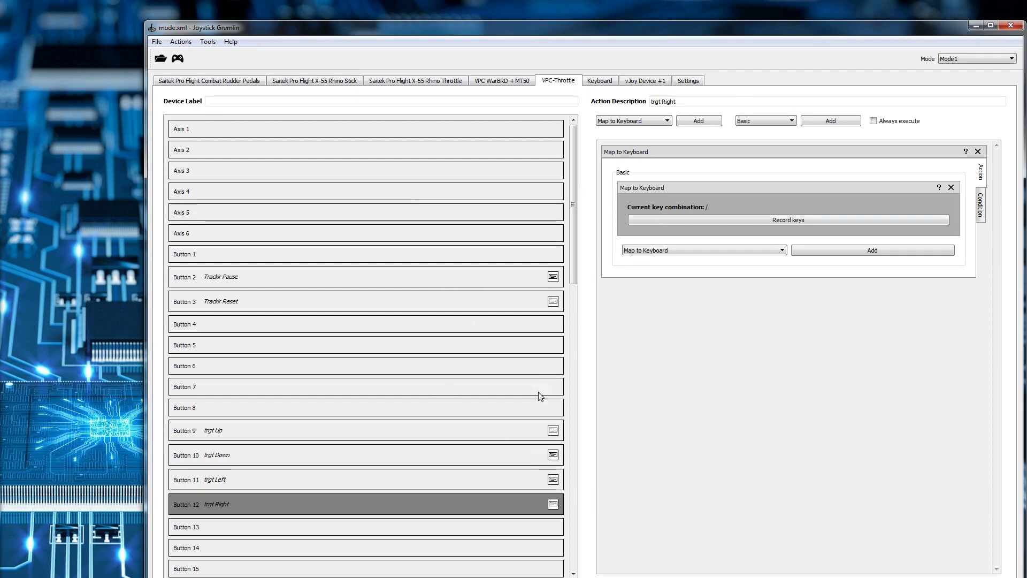
{"action": "key", "text": "alt+Tab"}
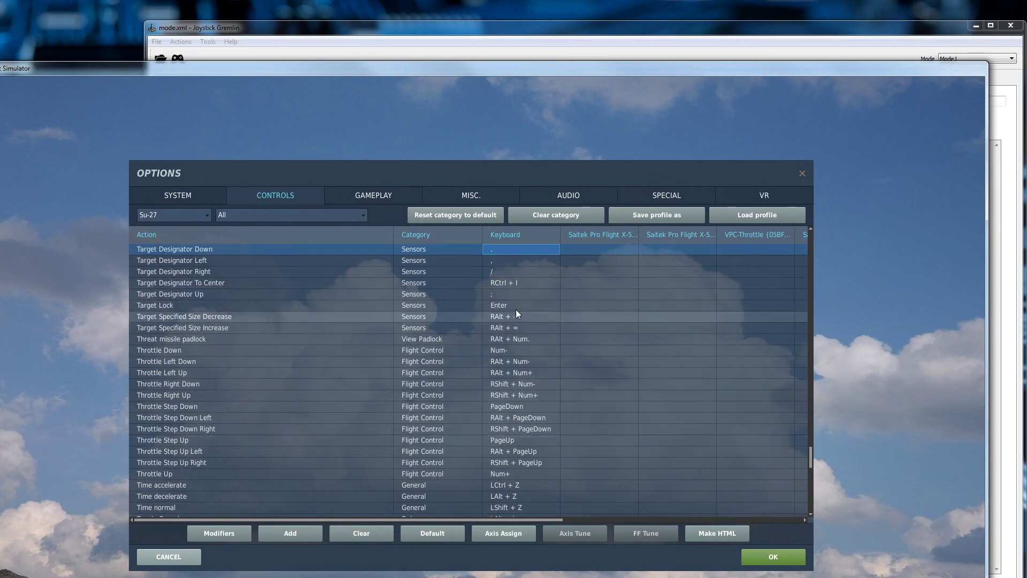
{"action": "key", "text": "alt+Tab"}
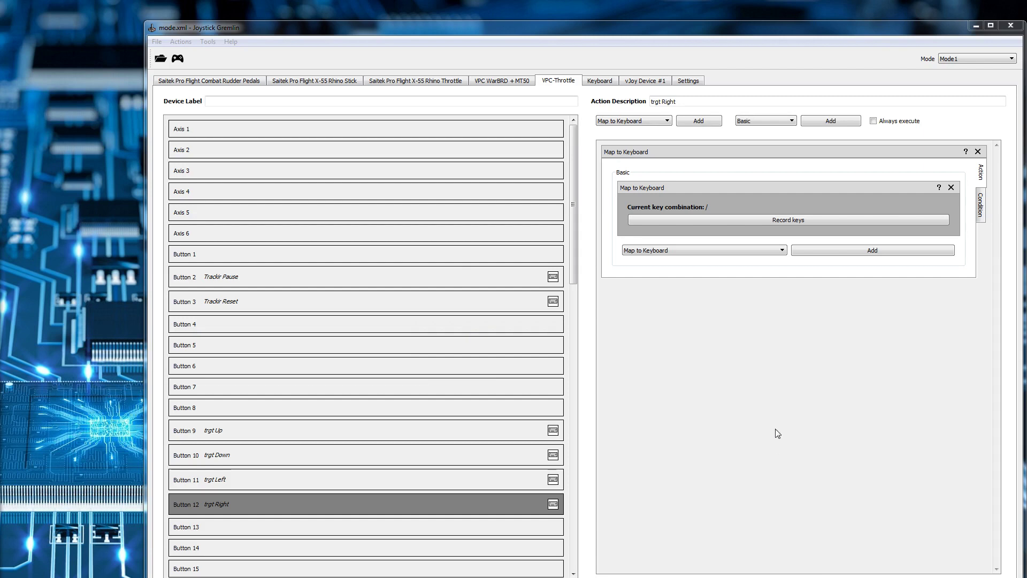
Review the VPC-Throttle's Button 2 "Trackir Pause" mapping and open the actions of Button 1.
{"action": "mouse_move", "coordinate": [572, 210]}
{"action": "left_mouse_down"}
{"action": "mouse_move", "coordinate": [571, 370]}
{"action": "mouse_move", "coordinate": [575, 214]}
{"action": "left_mouse_up"}
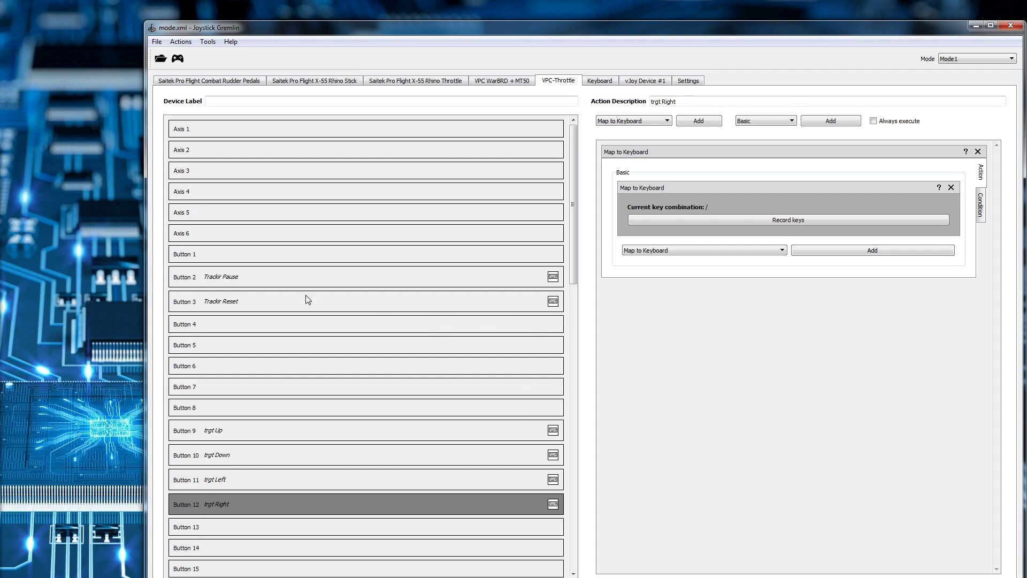
{"action": "left_click", "coordinate": [229, 284]}
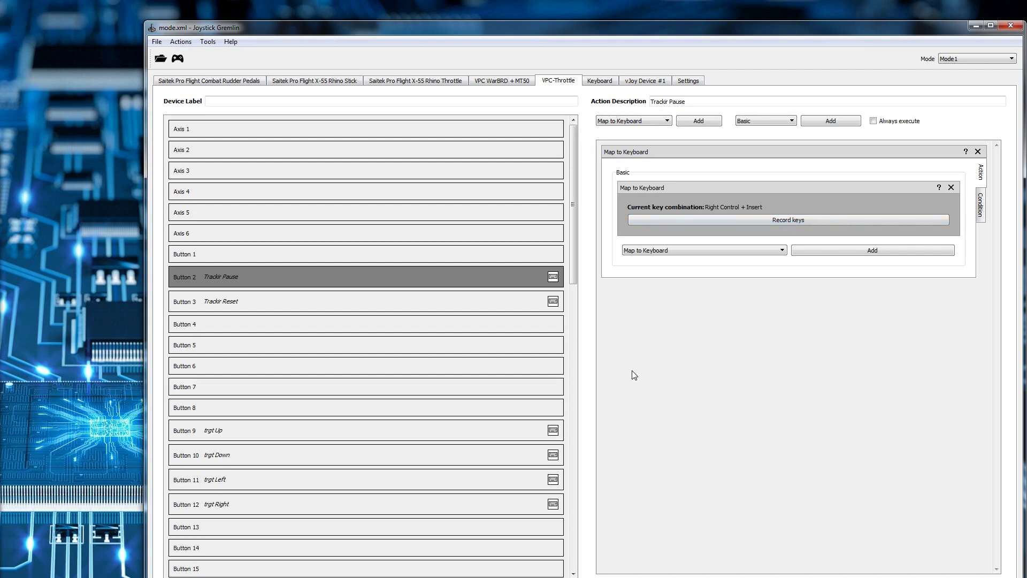
{"action": "left_click", "coordinate": [210, 256]}
{"action": "left_click", "coordinate": [201, 279]}
{"action": "left_click", "coordinate": [546, 256]}
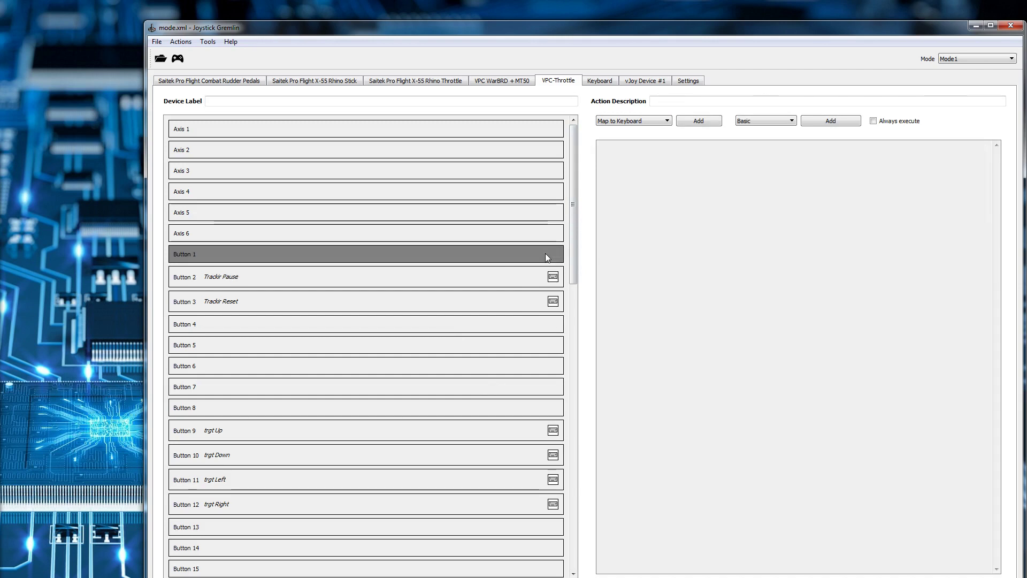